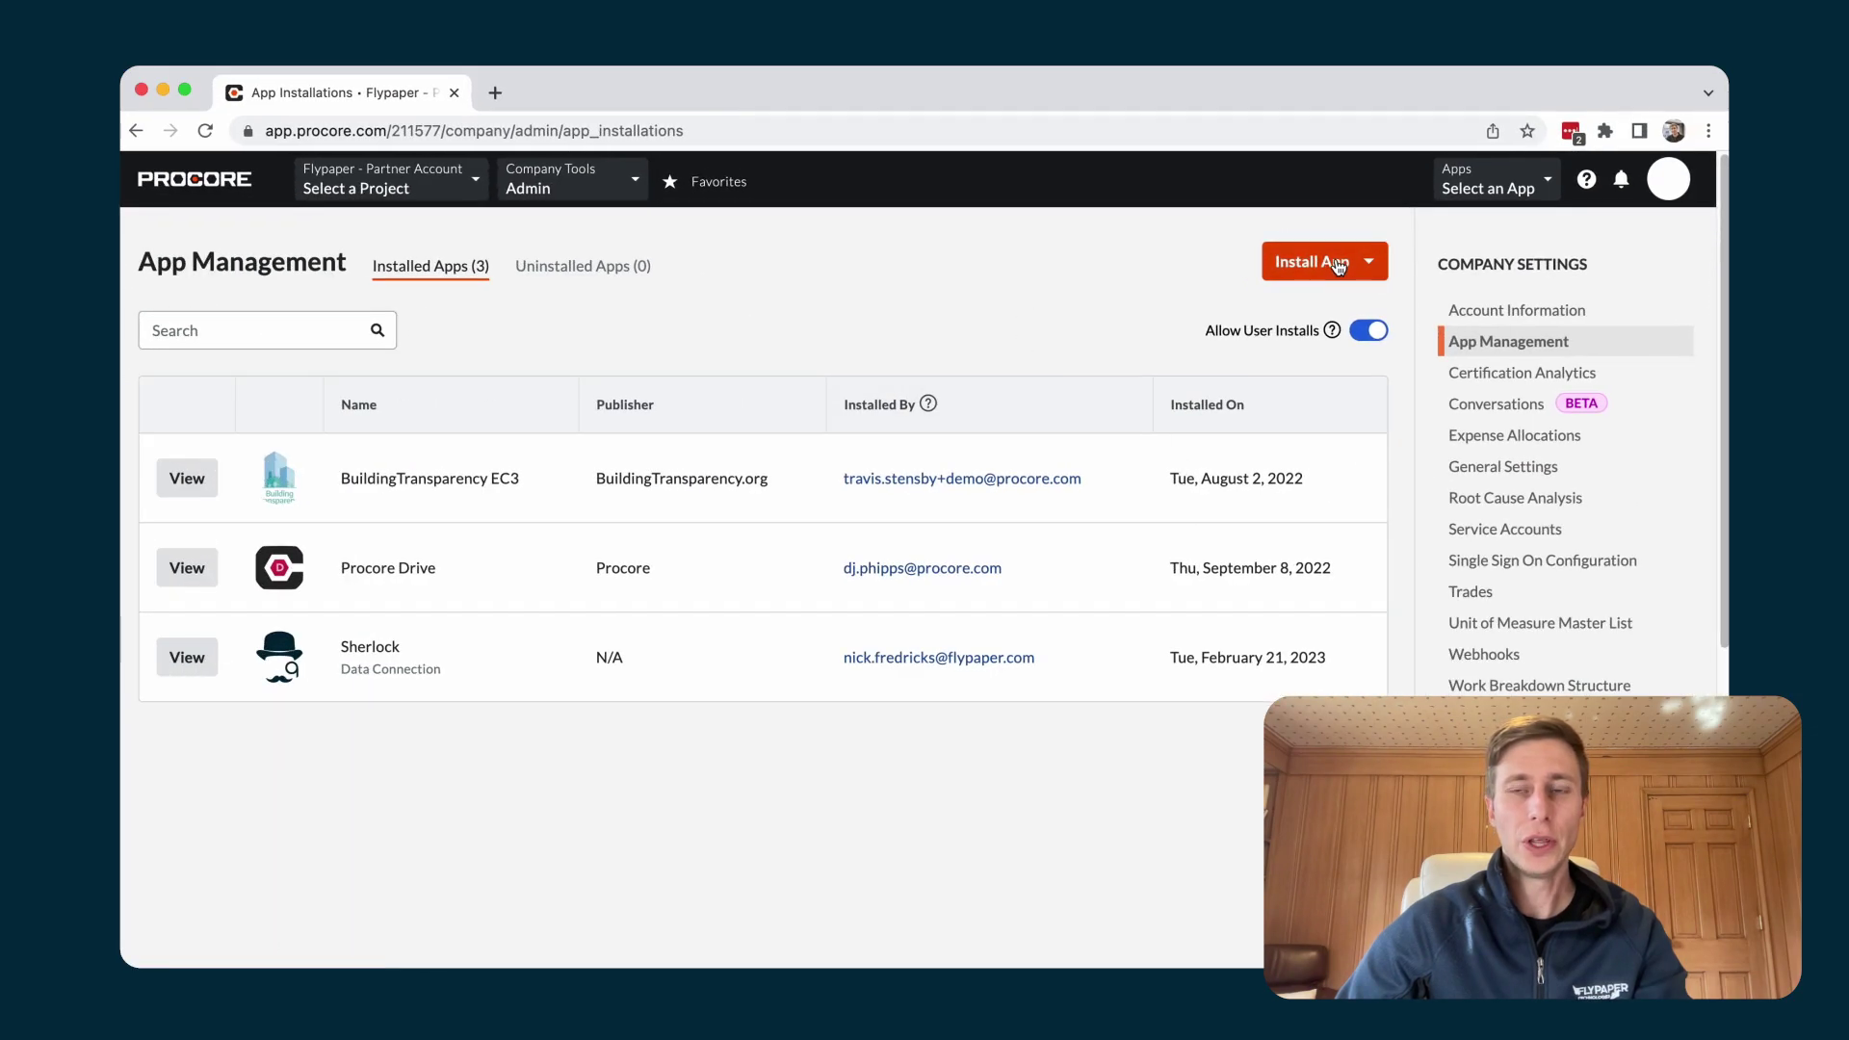
On Procore's App Management page listing Sherlock, view the Install App options and close them.
left_click(1363, 268)
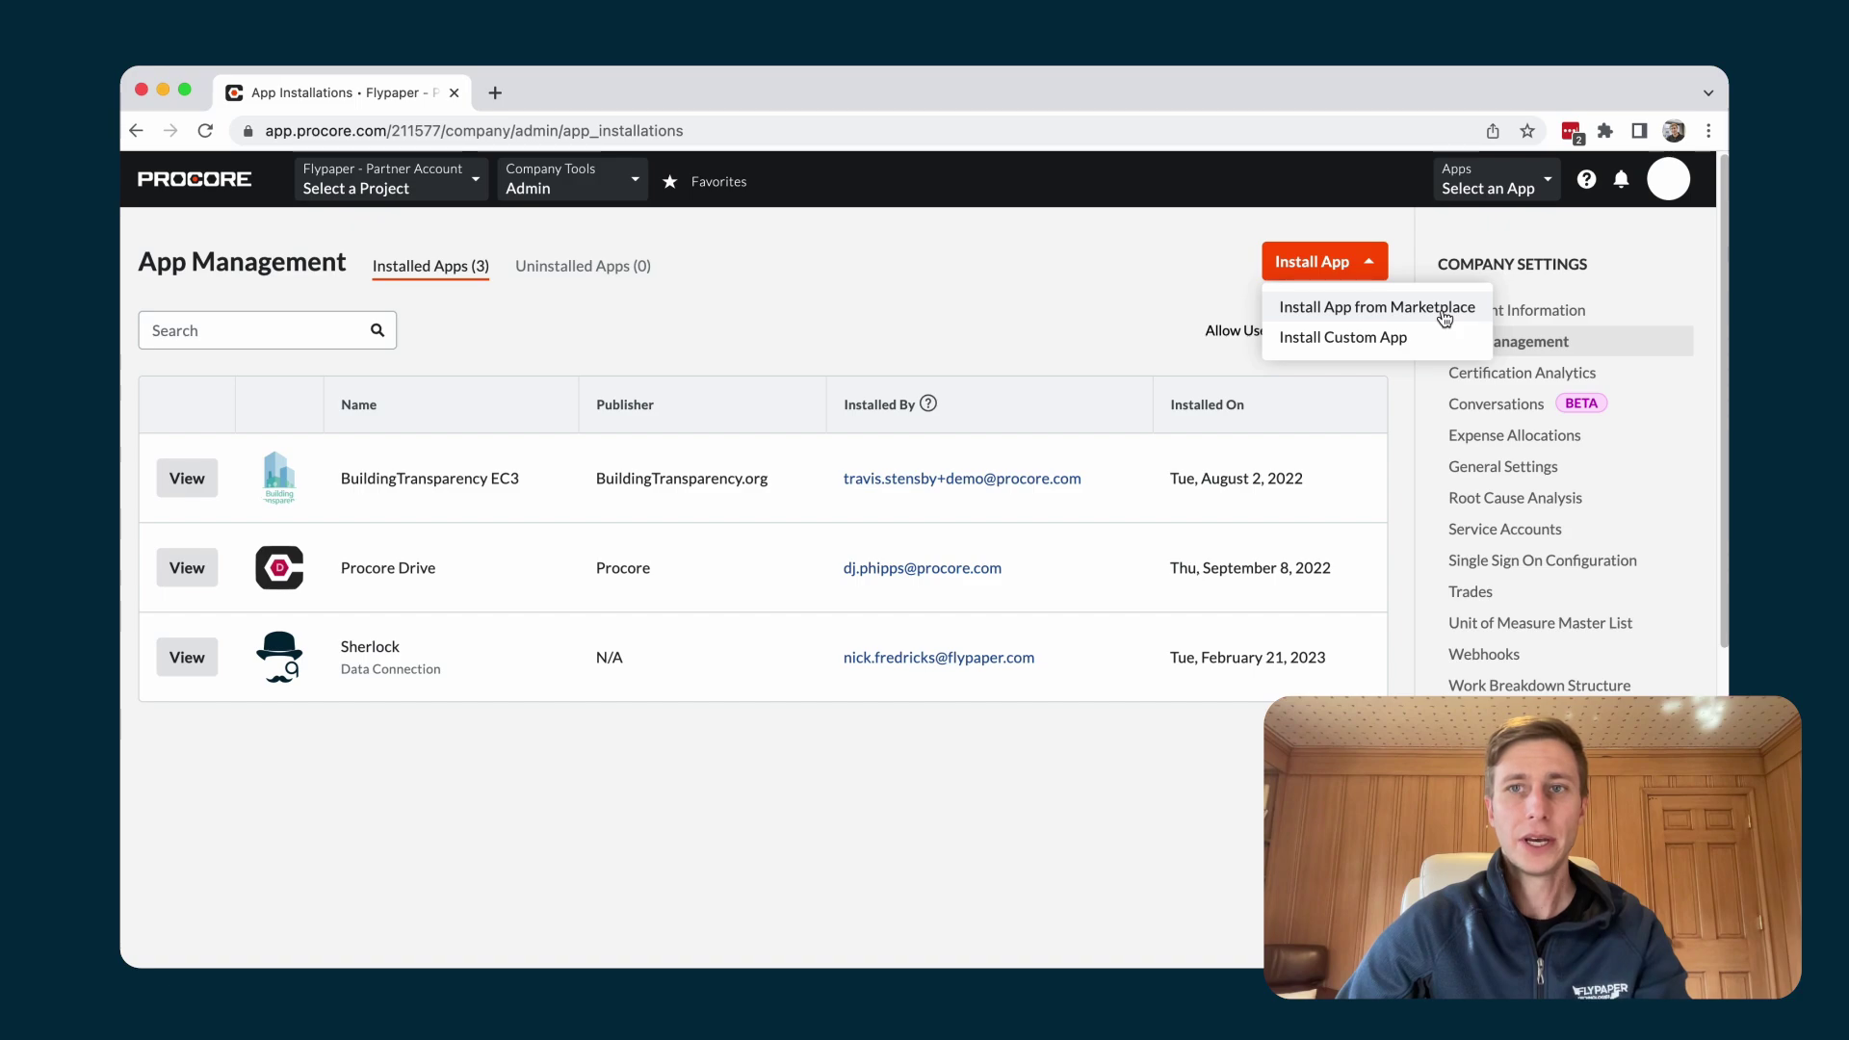
left_click(888, 317)
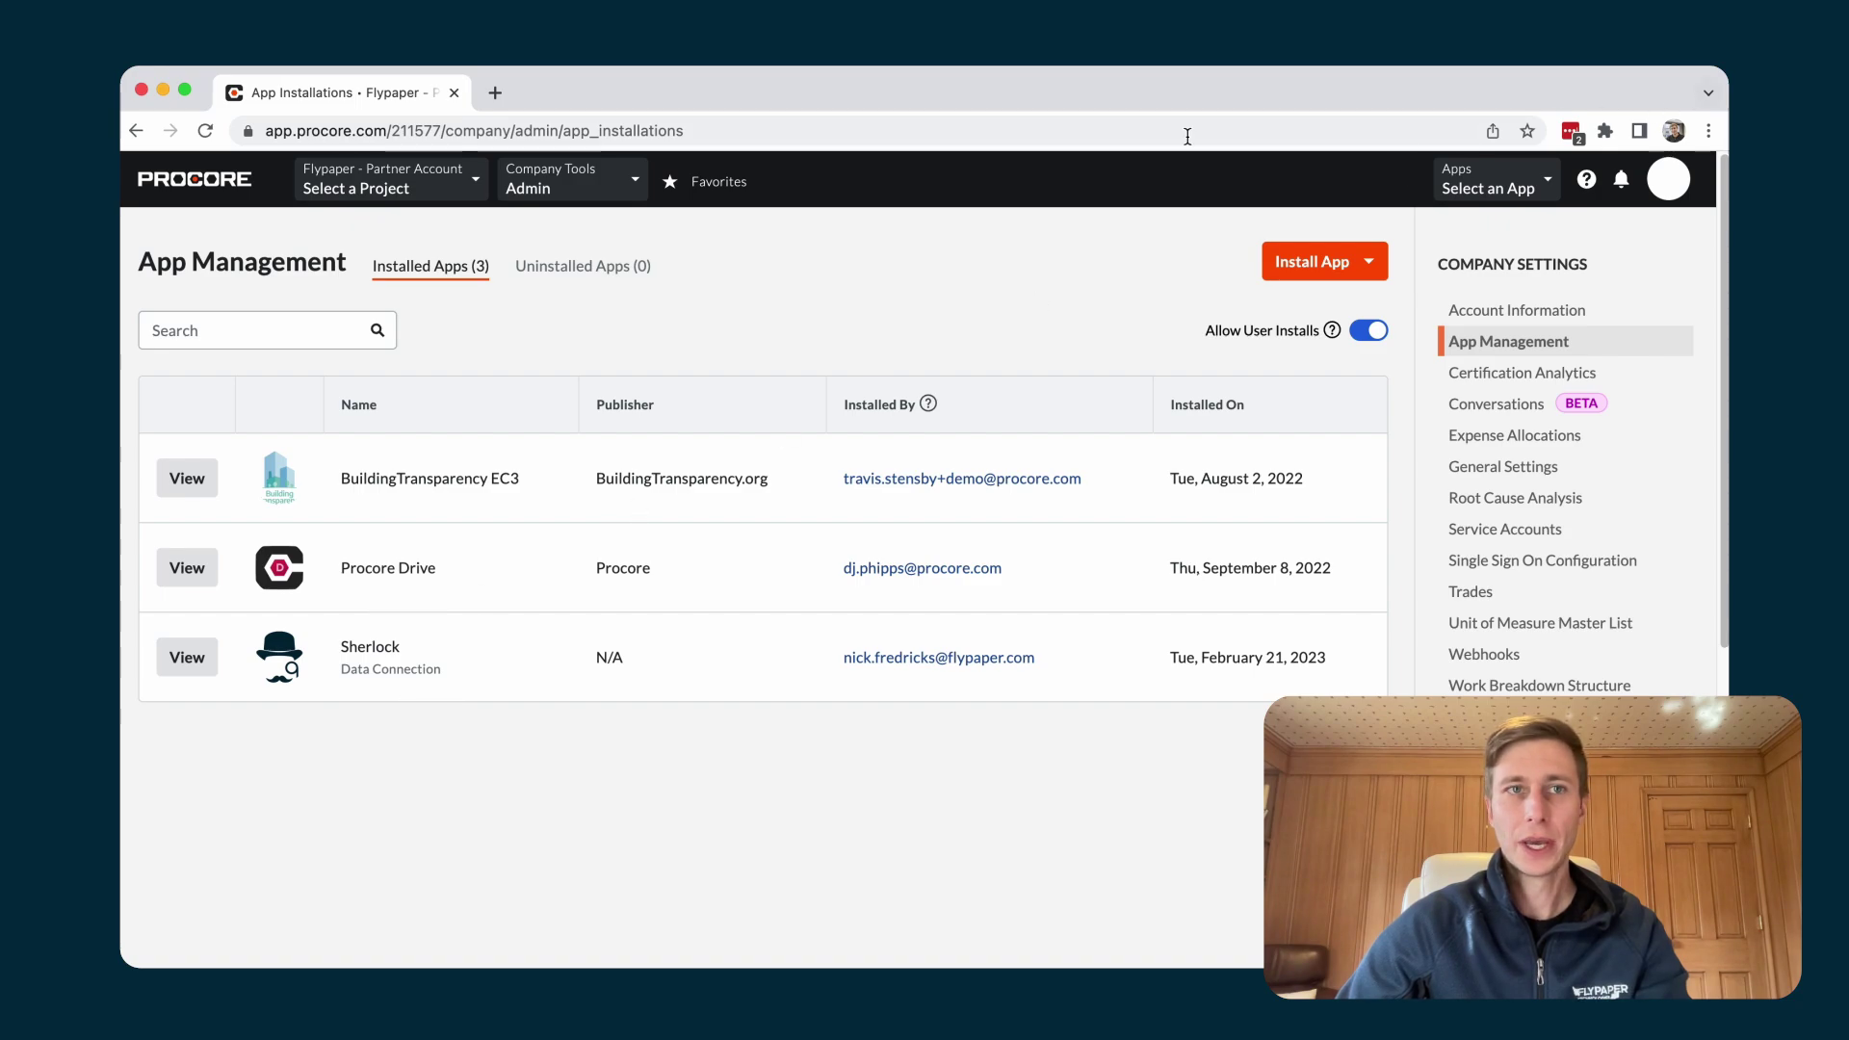
Open Flypaper Demo.nwf from Procore's 02 - Navisworks > 00 - Master NWF folder, ignoring unresolved references.
left_click(161, 92)
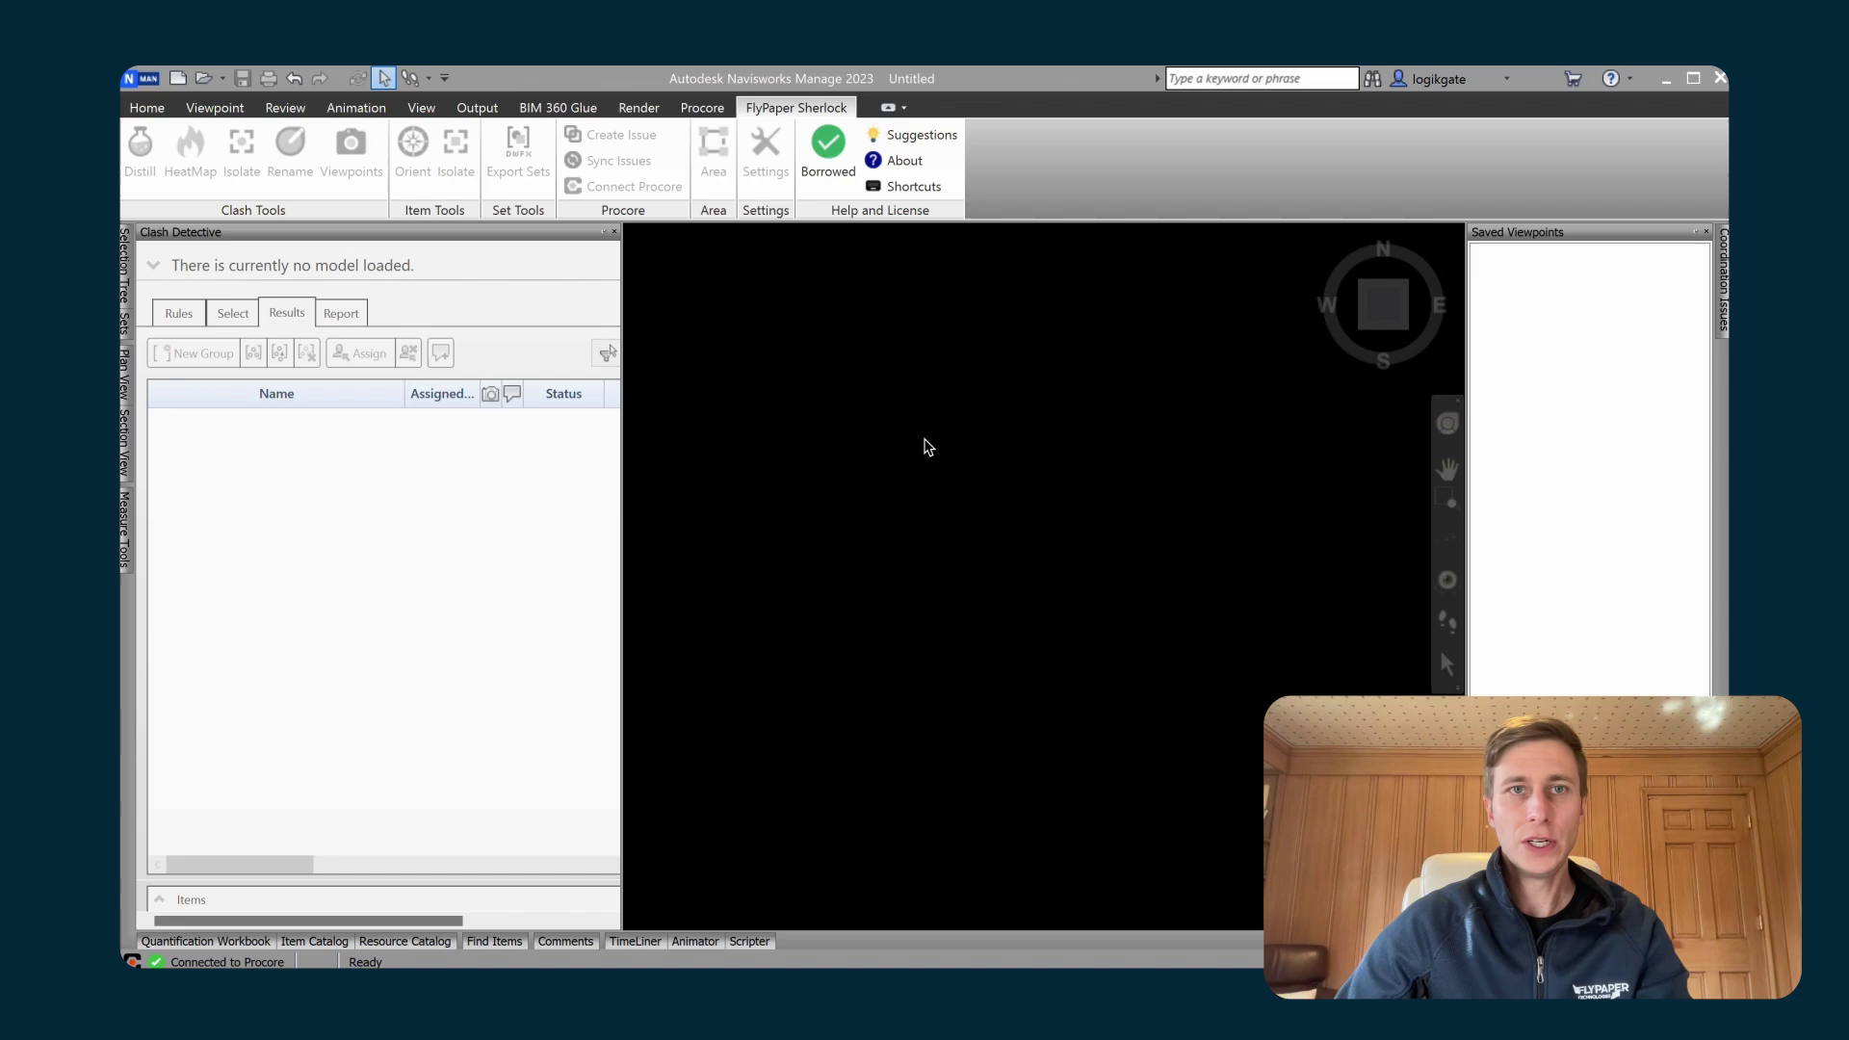
left_click(706, 110)
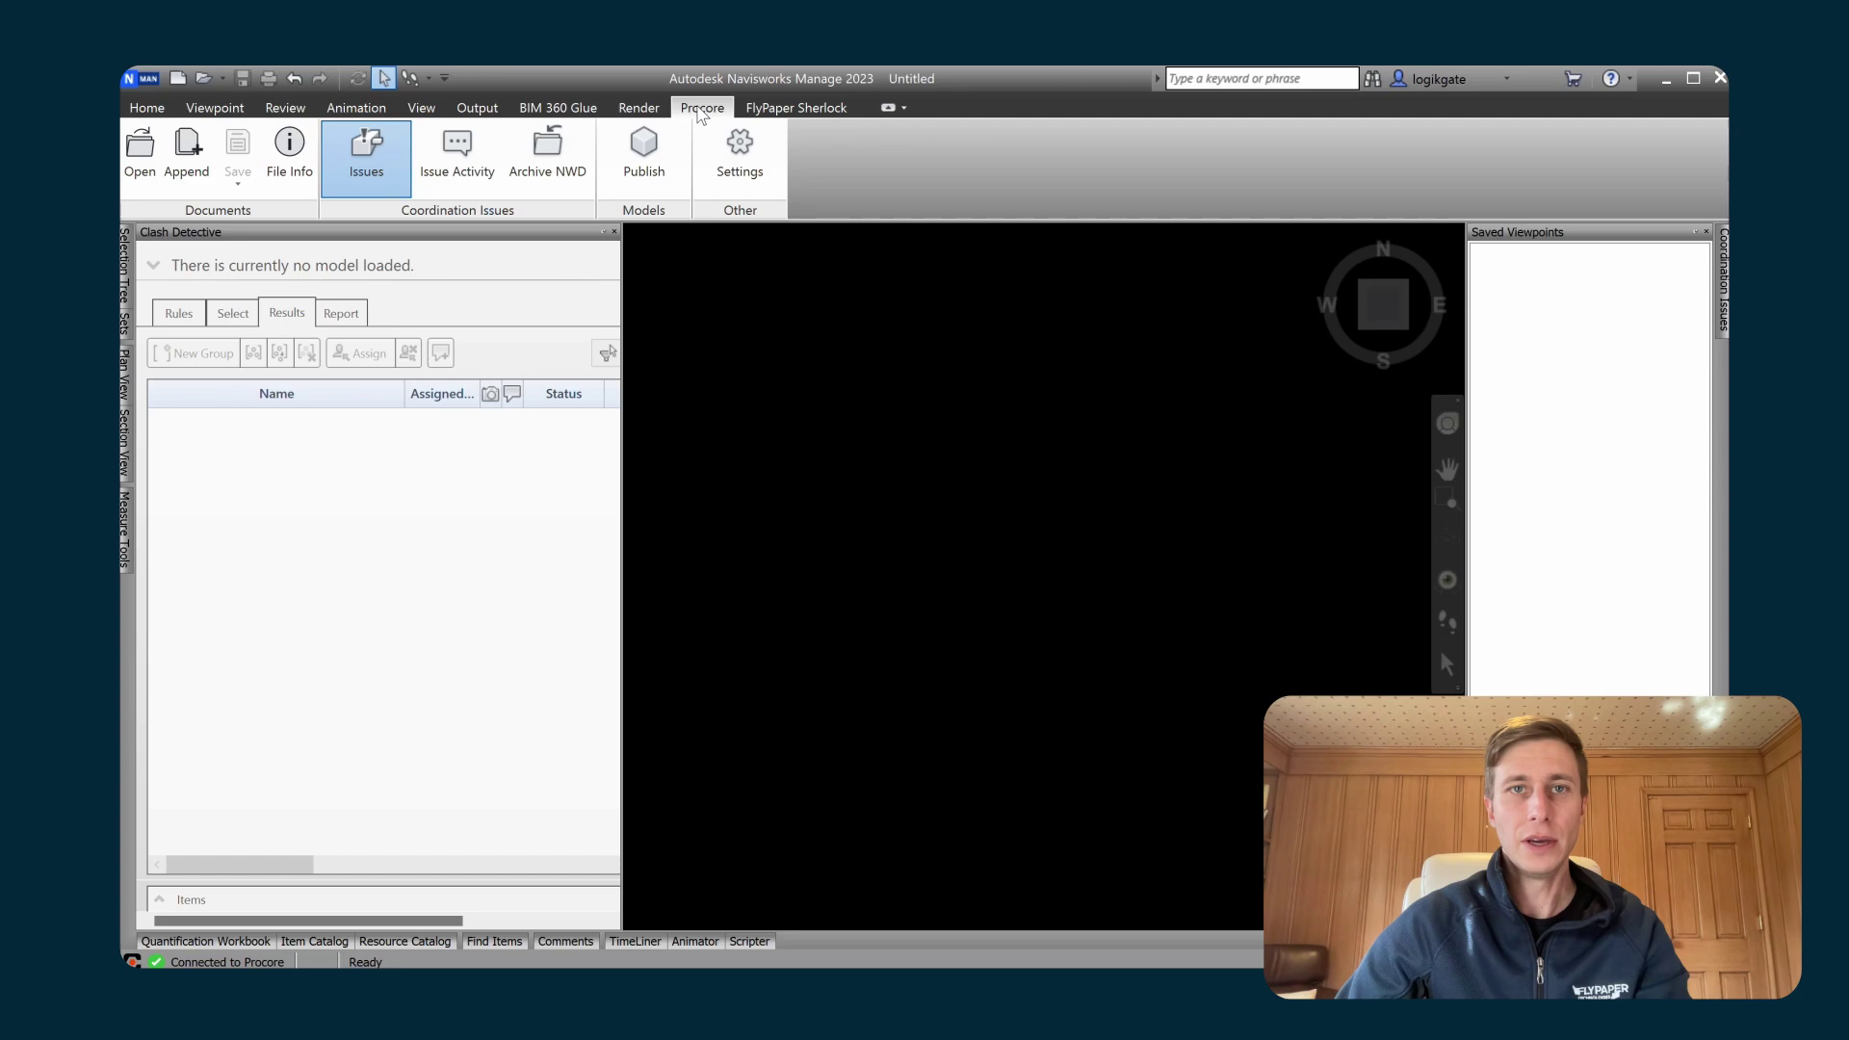
left_click(138, 169)
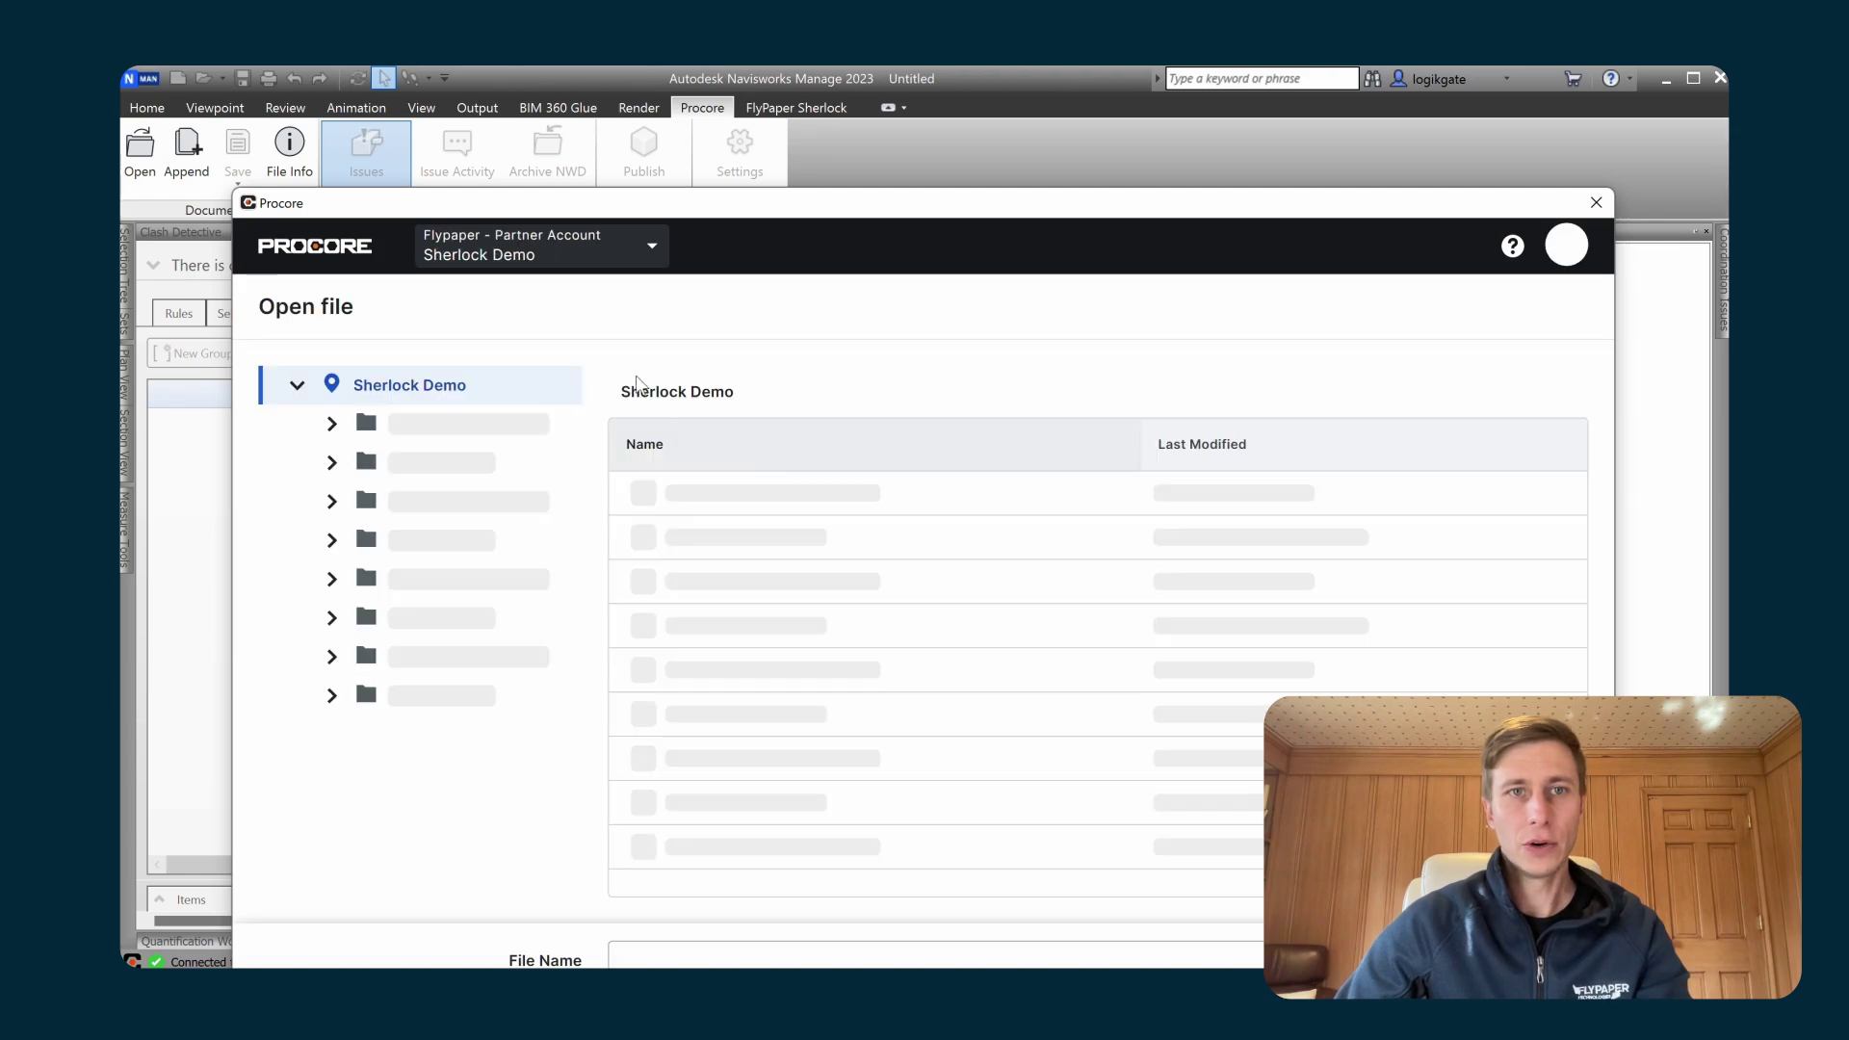
left_click(710, 504)
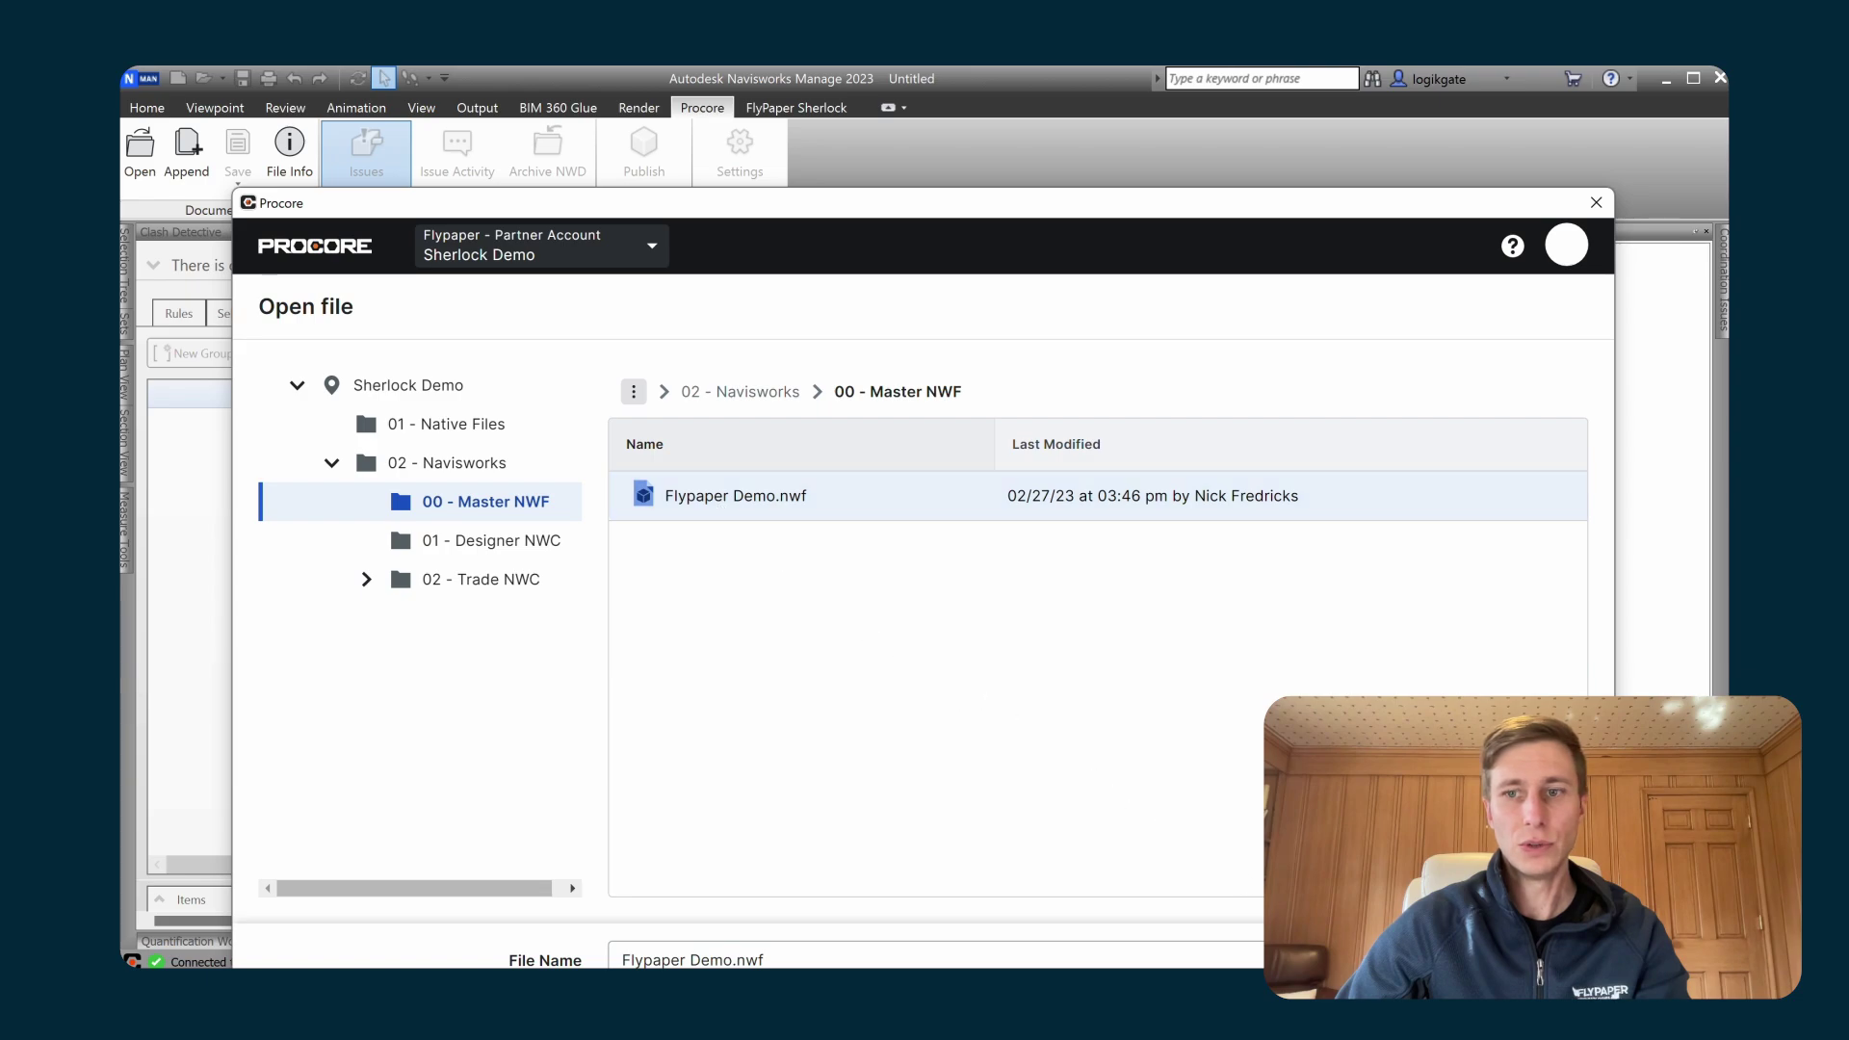
key("Return")
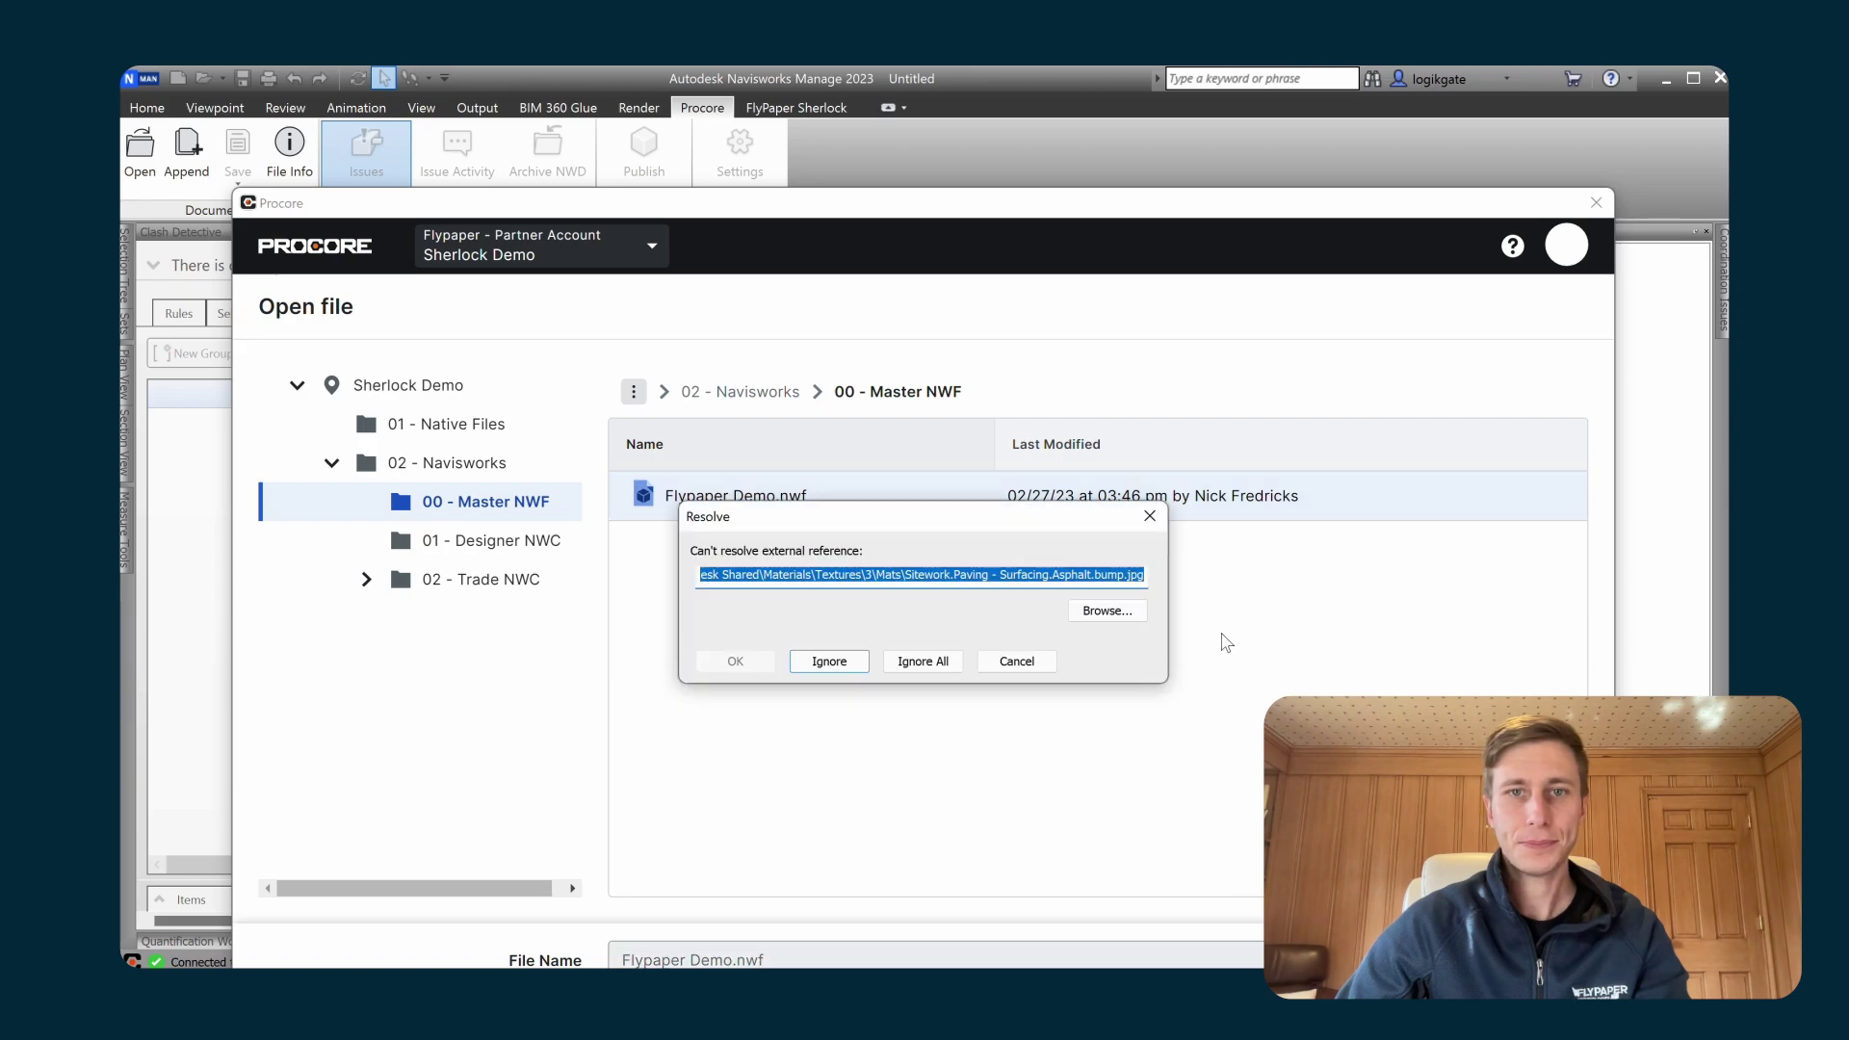
left_click(922, 661)
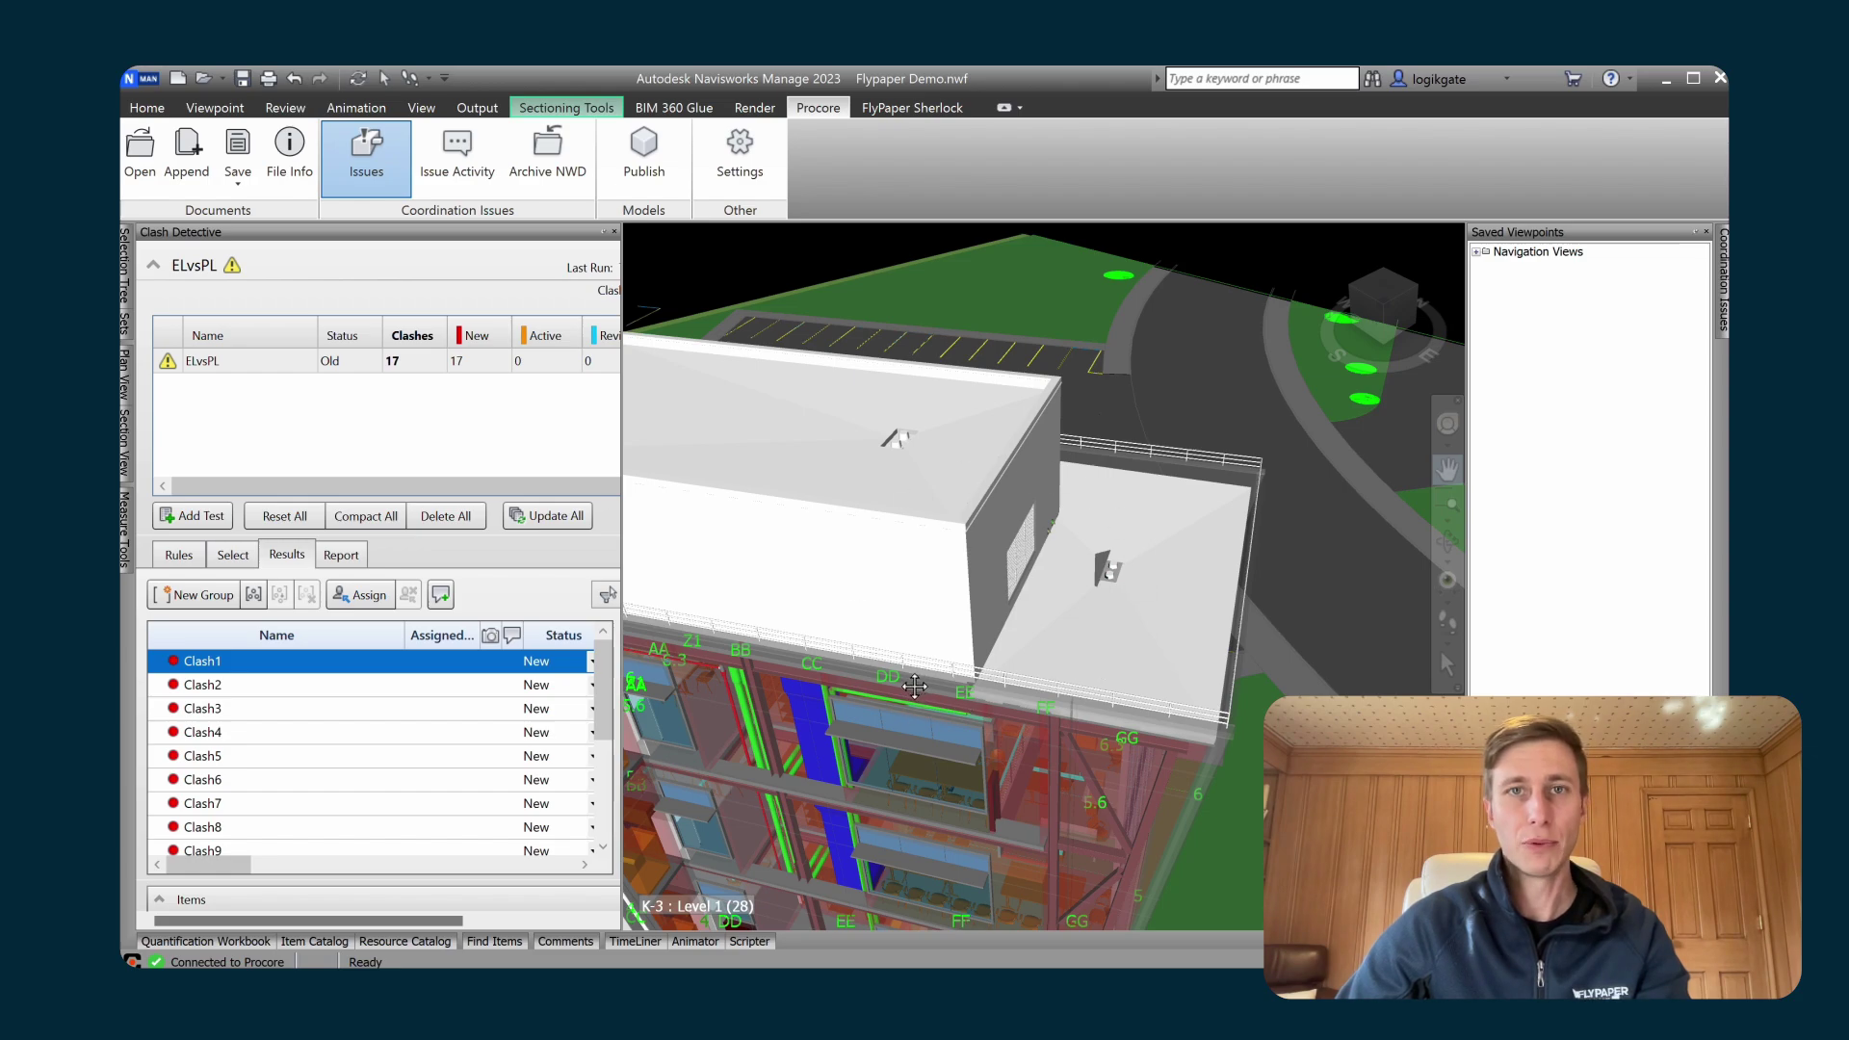
left_click(912, 109)
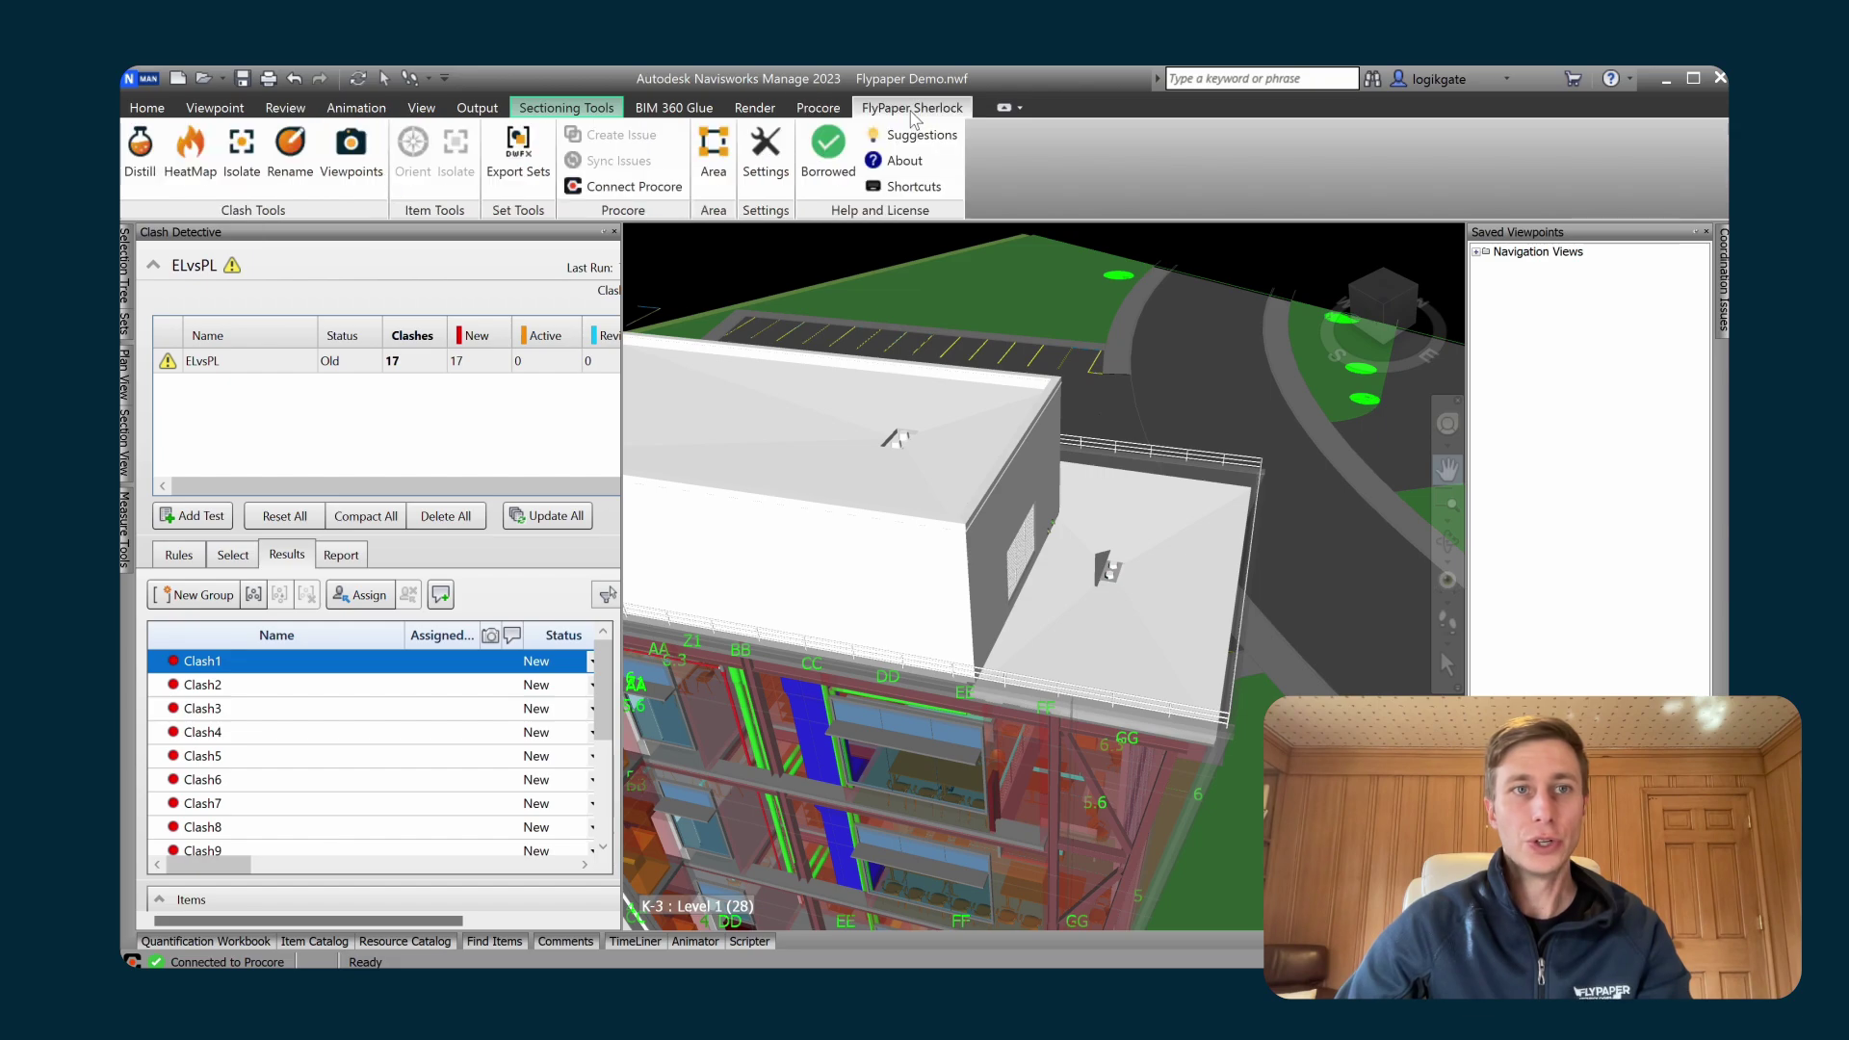
Distill ELvsPL with the slider at Global, producing clash groups Group 9 through Group 17.
left_click(145, 176)
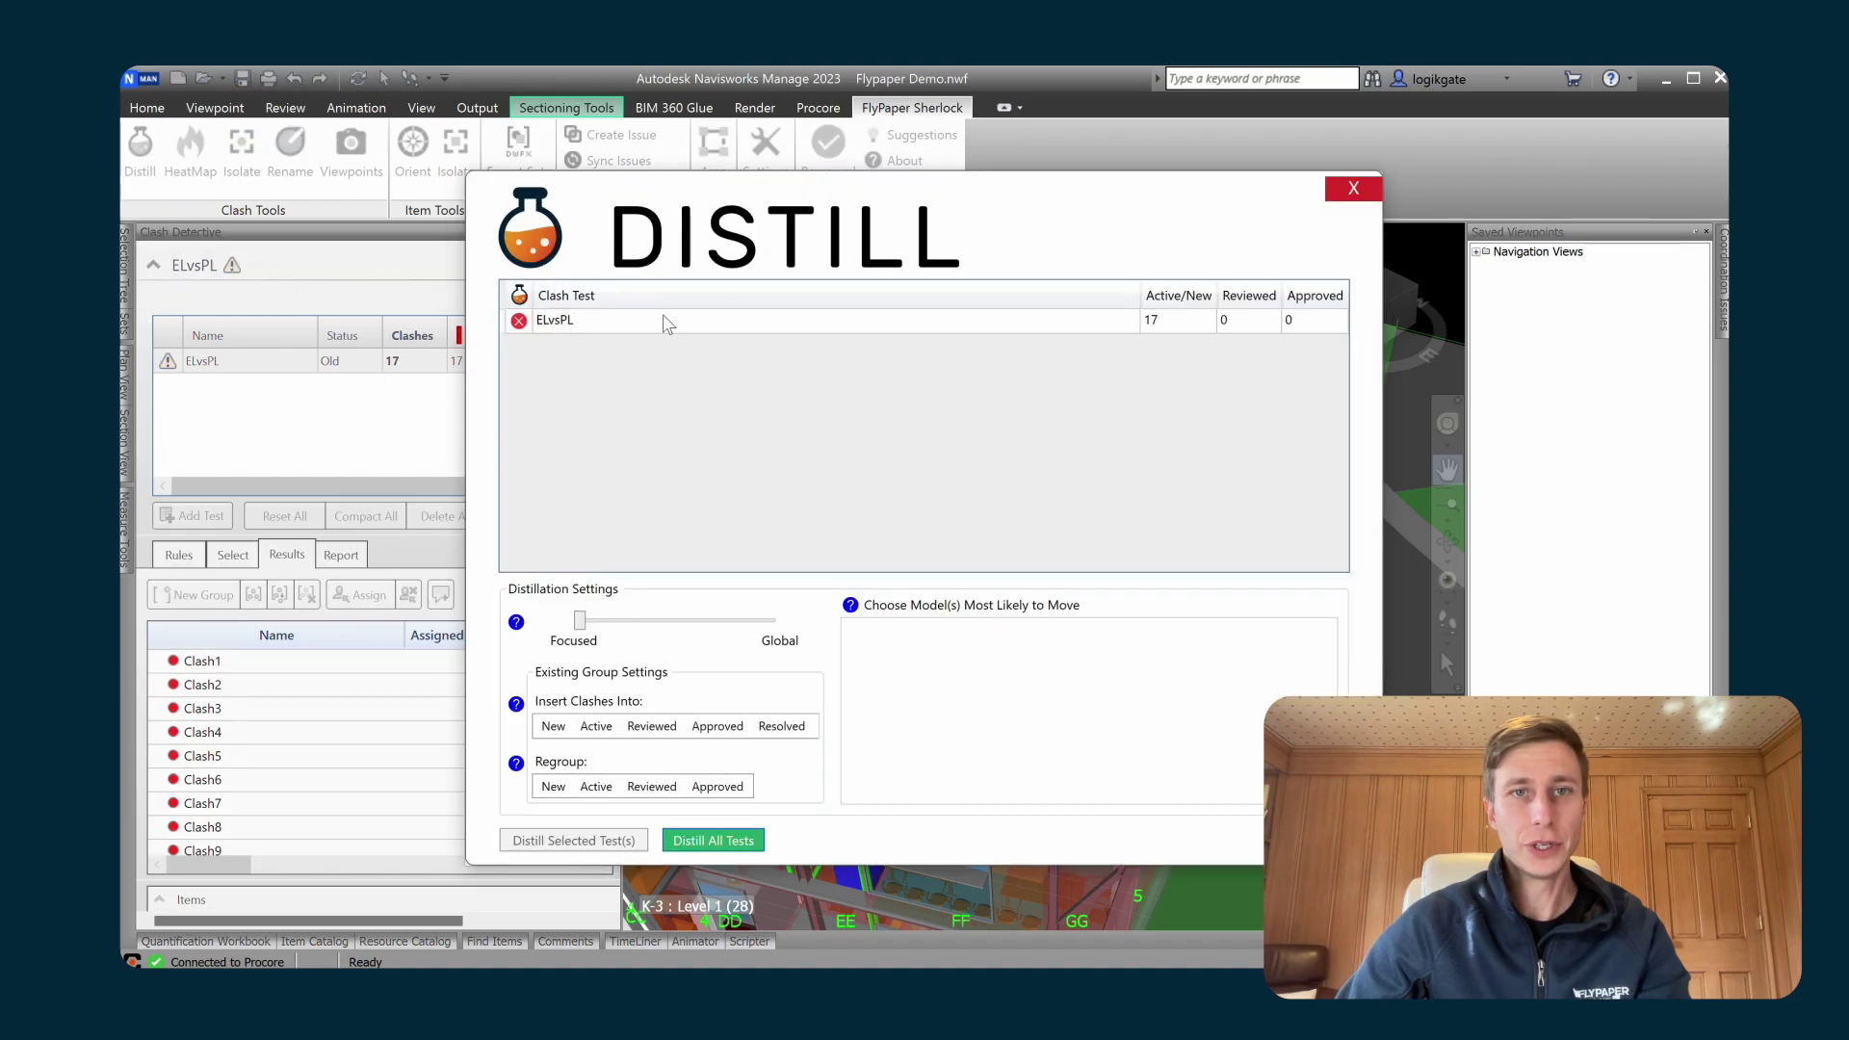
left_click(545, 321)
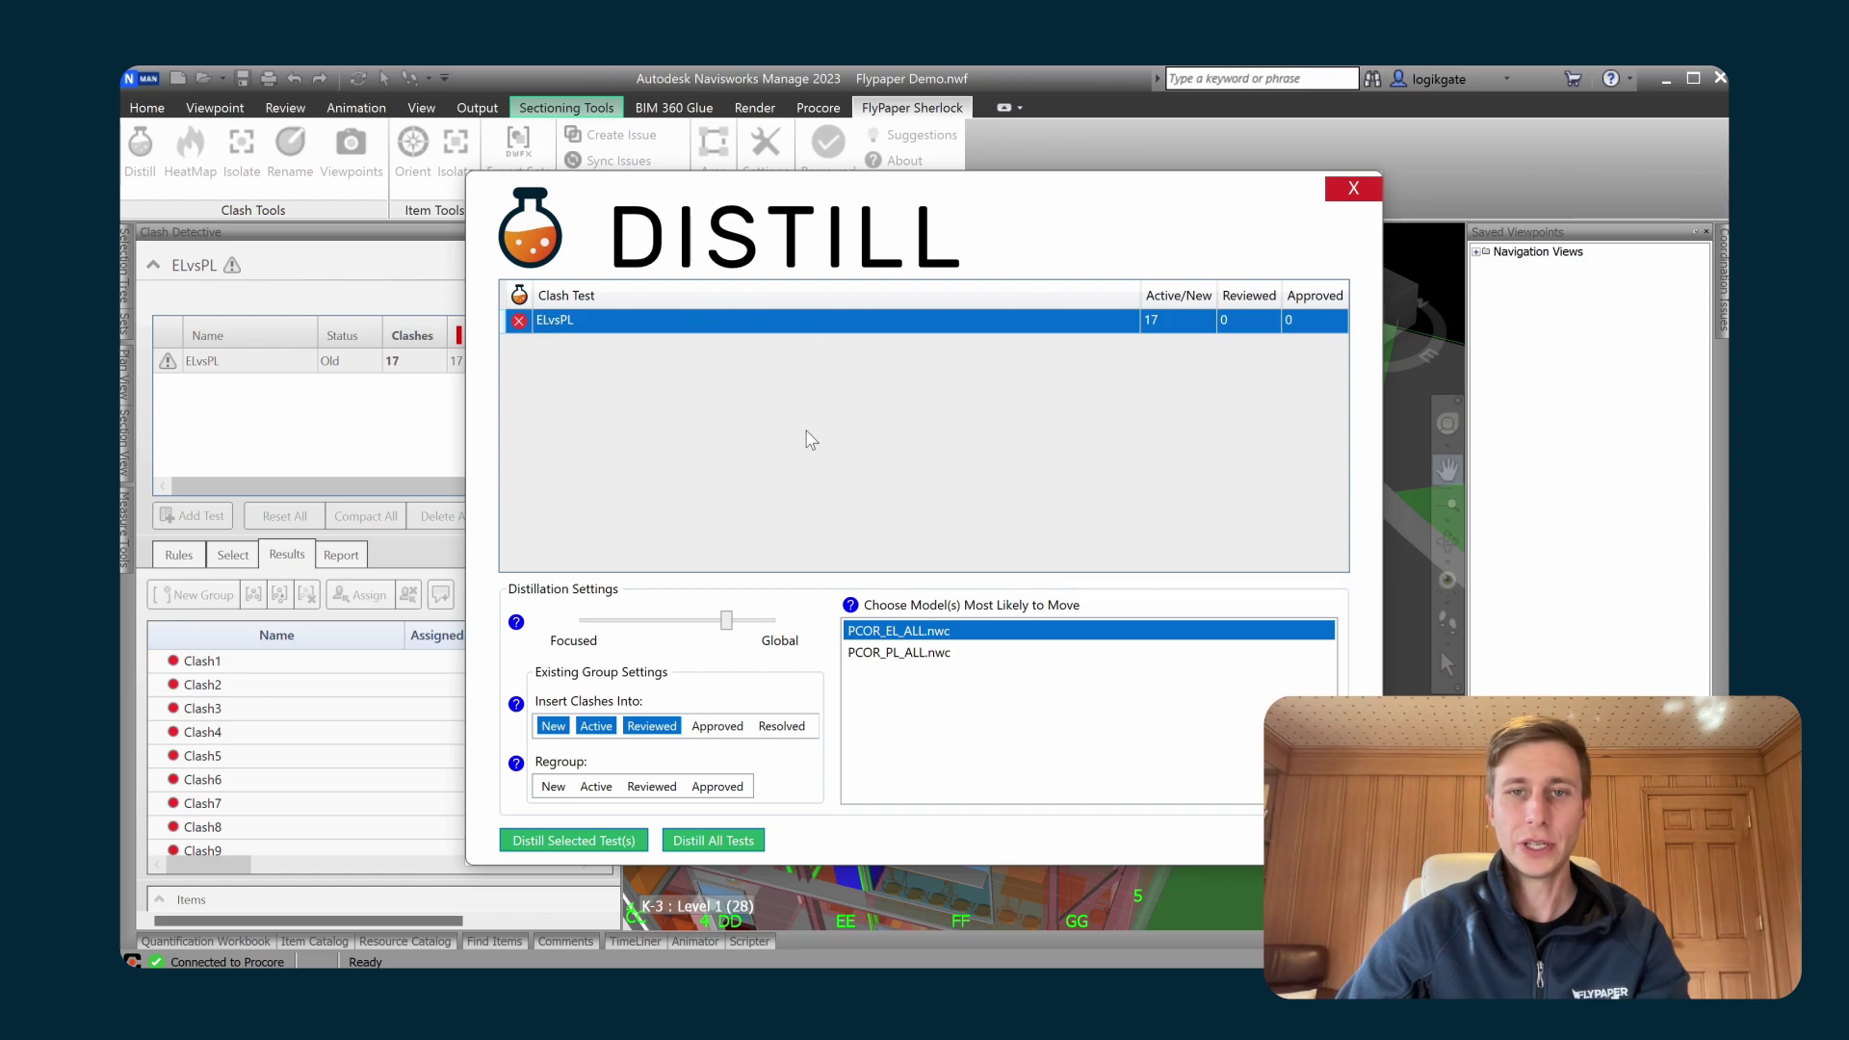
left_click_drag(726, 620, 775, 621)
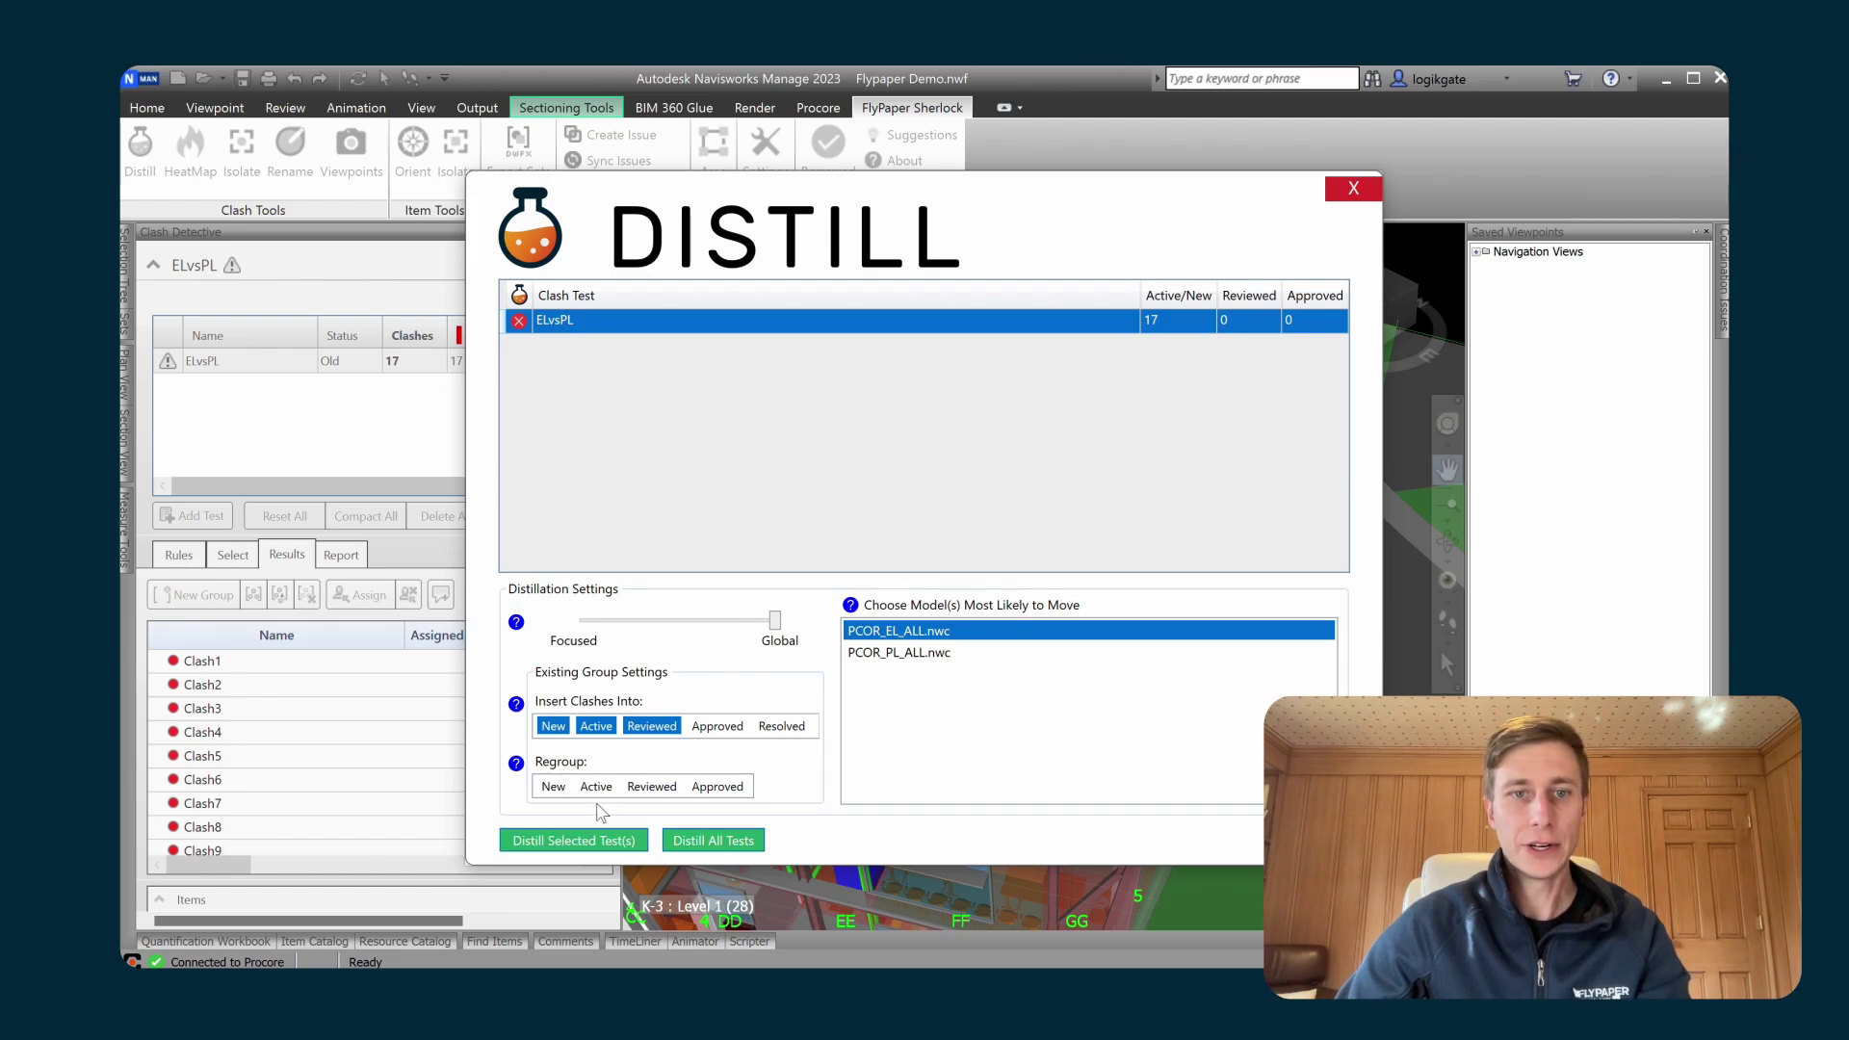
left_click(589, 843)
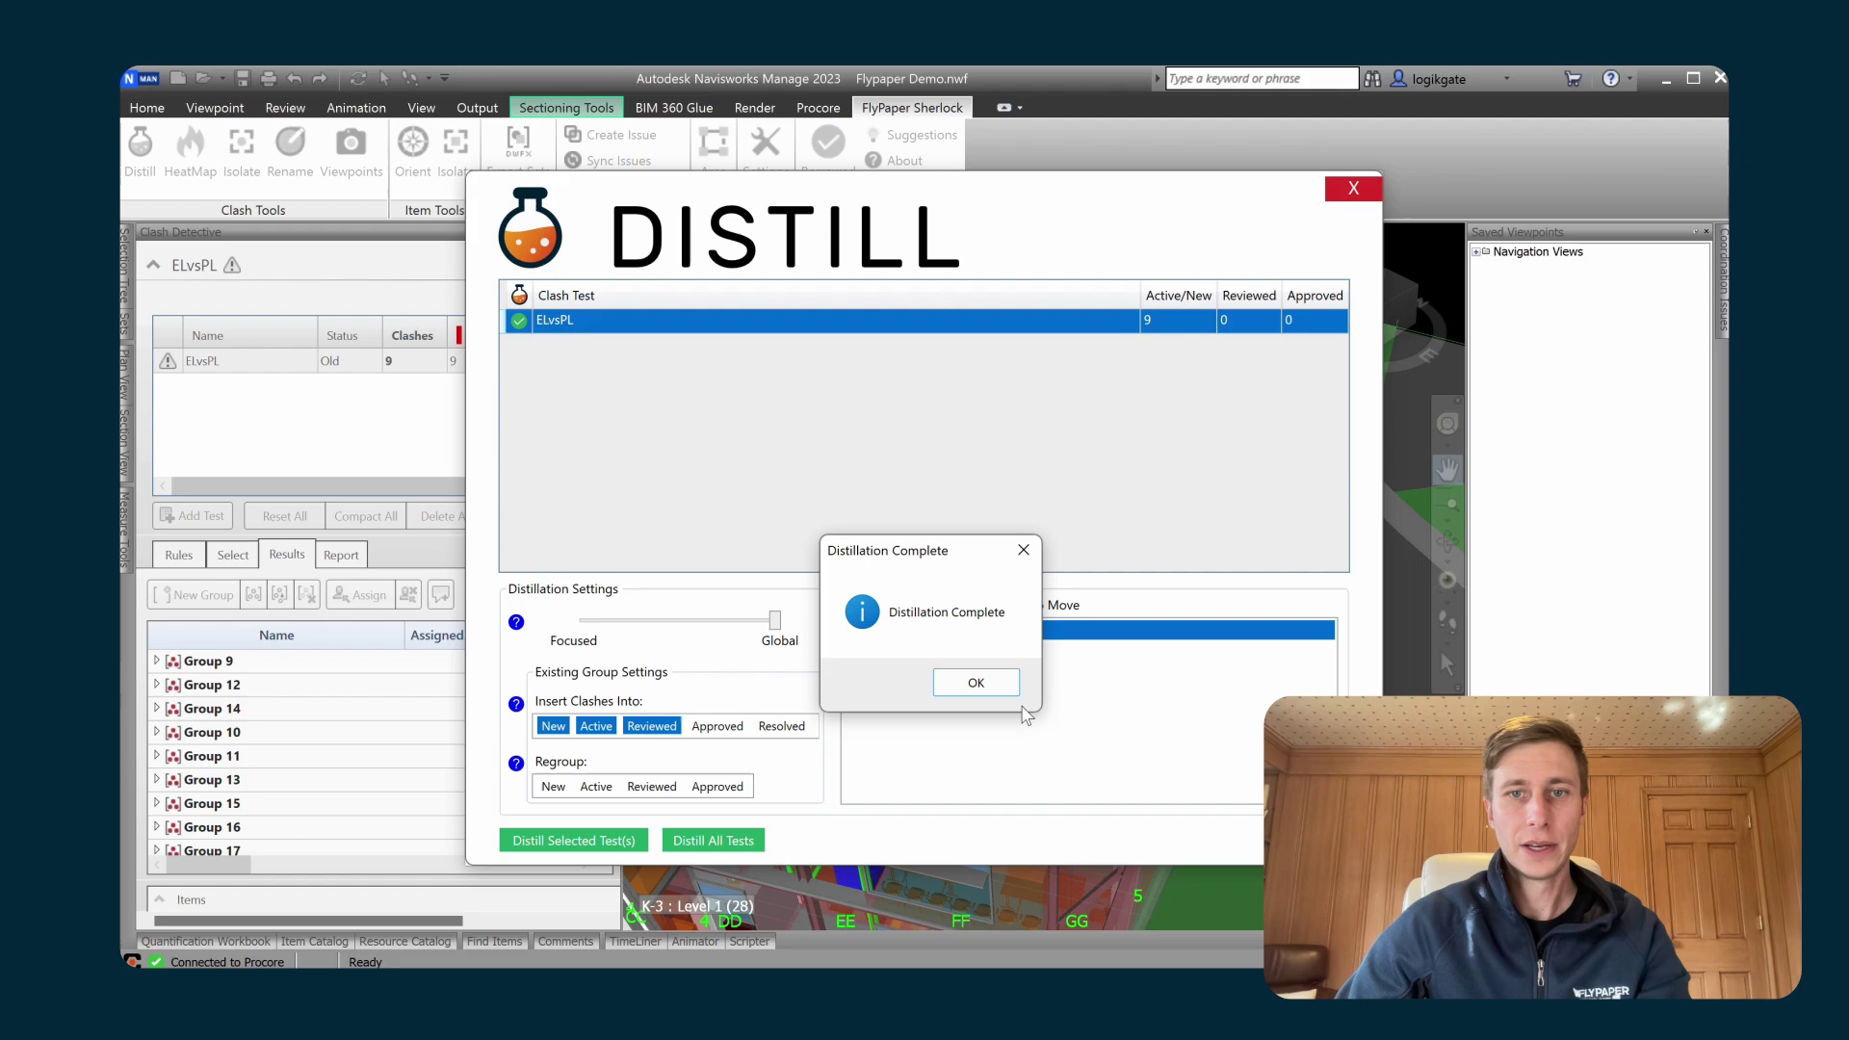
left_click(973, 681)
left_click(1352, 188)
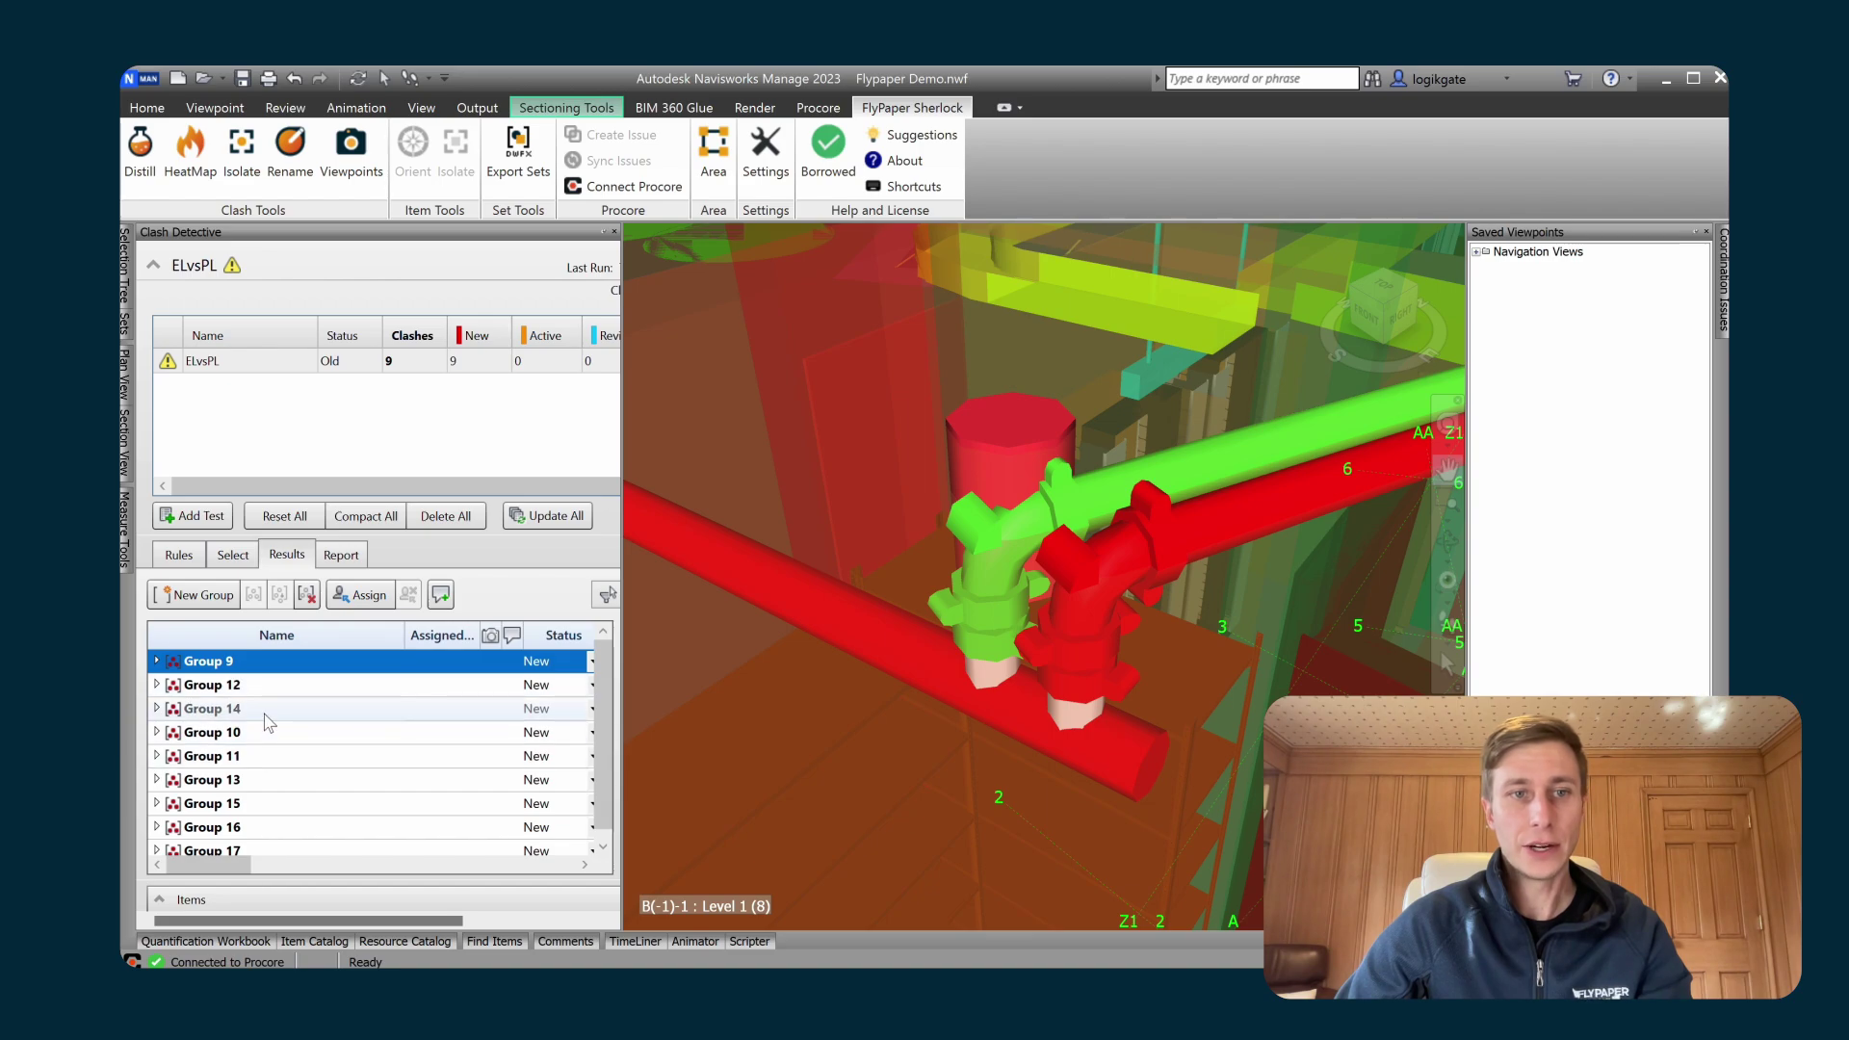
Add Groups 14, 11, 13 and 15 to the Group 9 selection and connect Sherlock to Procore.
left_click(226, 709, "ctrl")
left_click(241, 756, "ctrl")
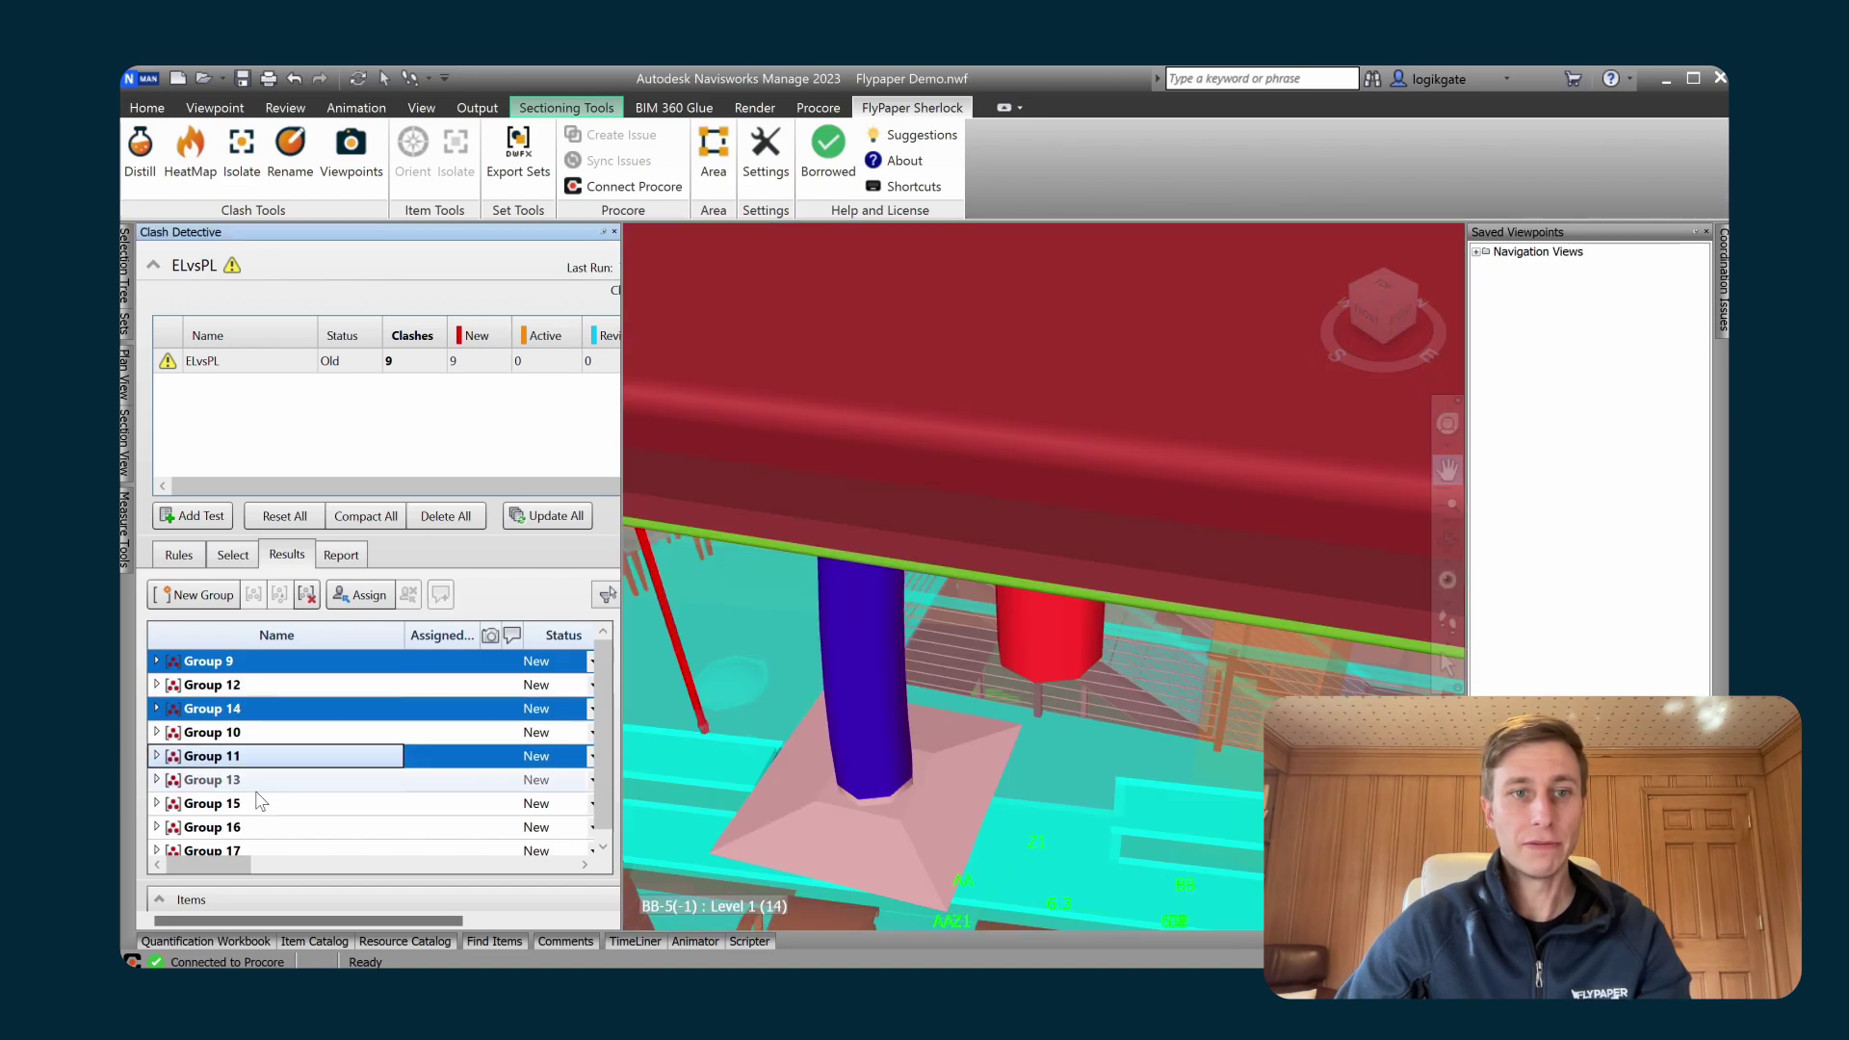
left_click(250, 779, "ctrl")
left_click(258, 803, "ctrl")
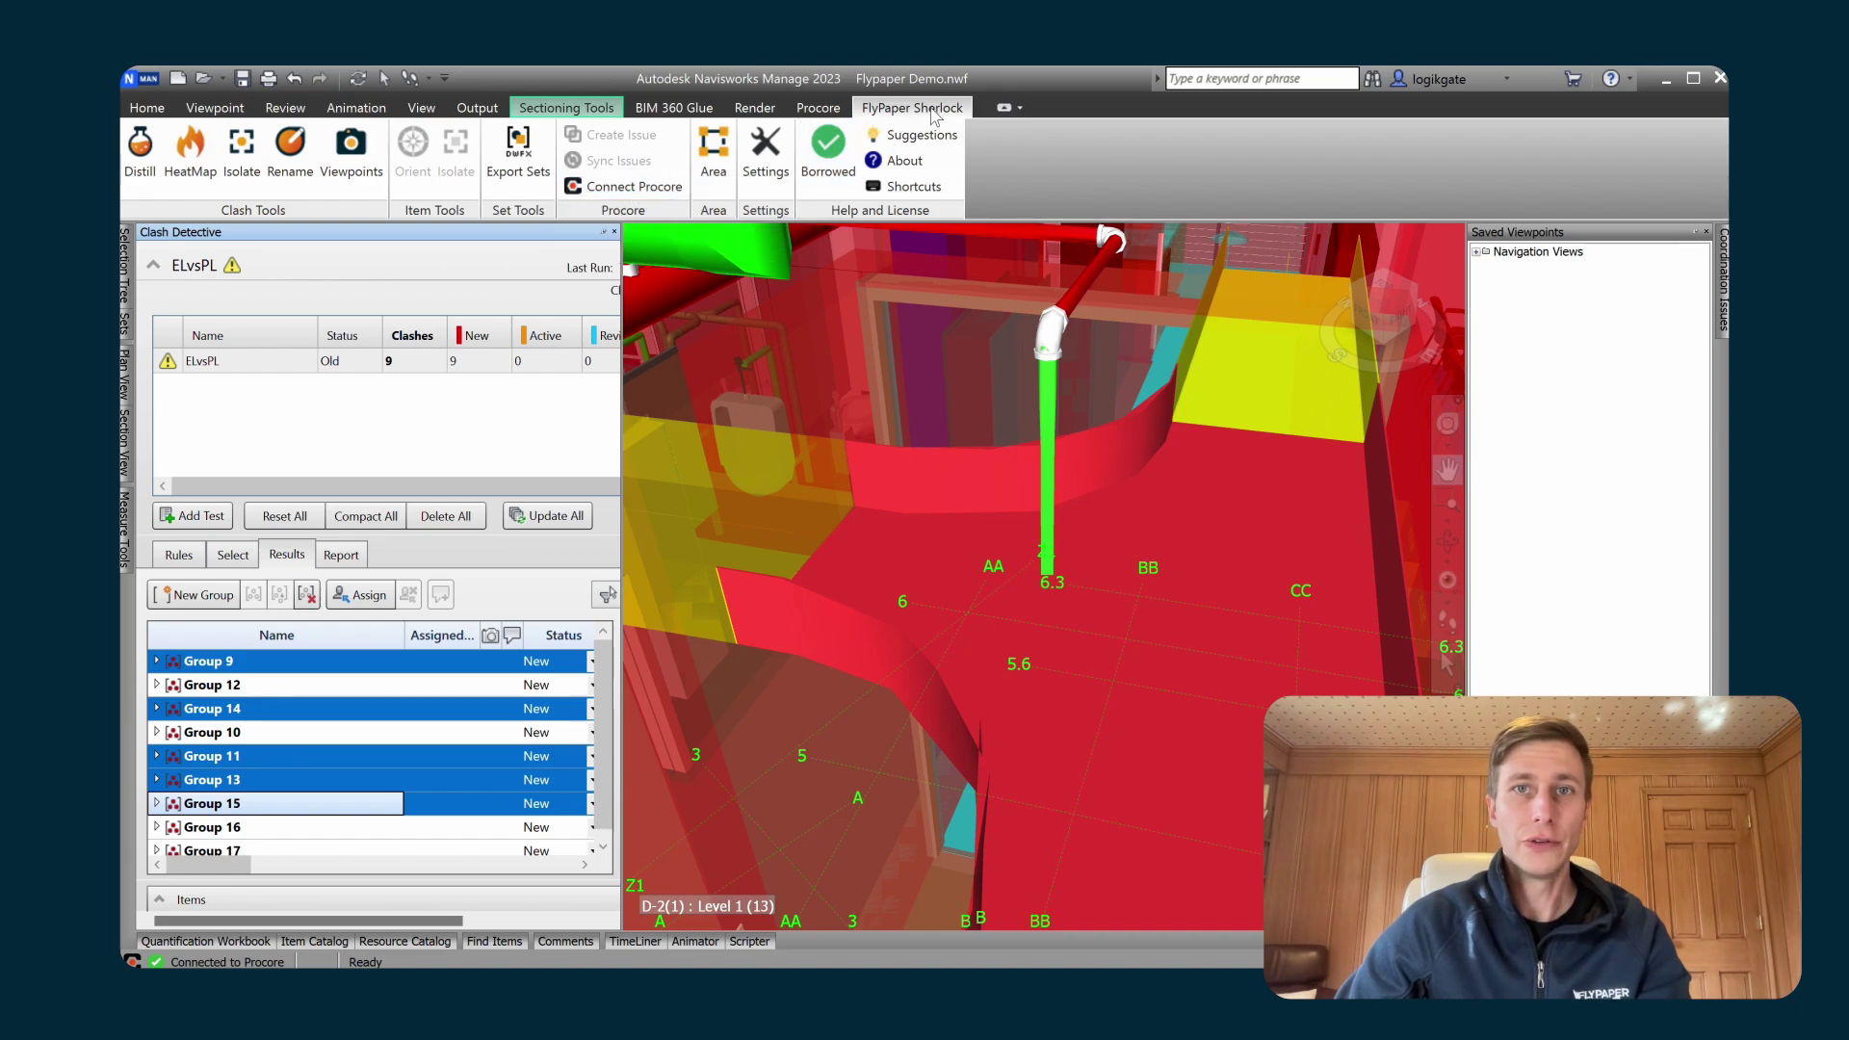
left_click(621, 186)
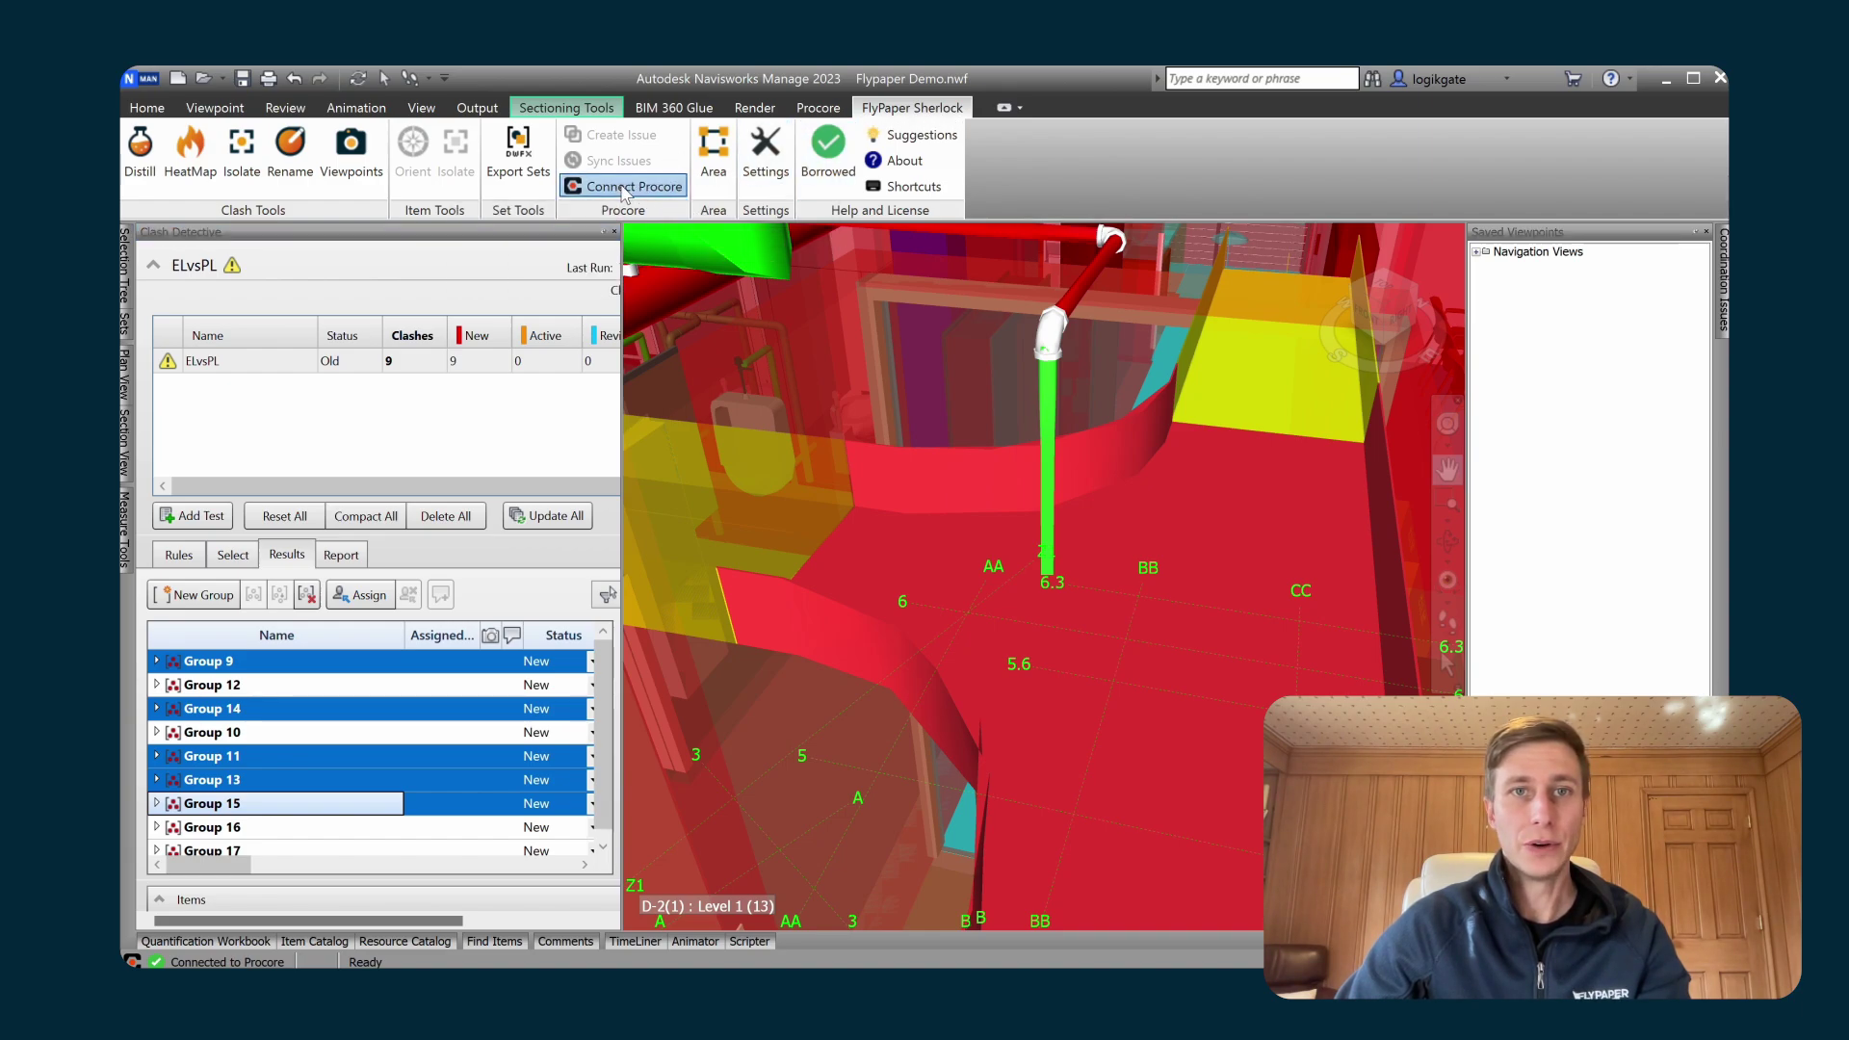
left_click_drag(323, 146, 597, 198)
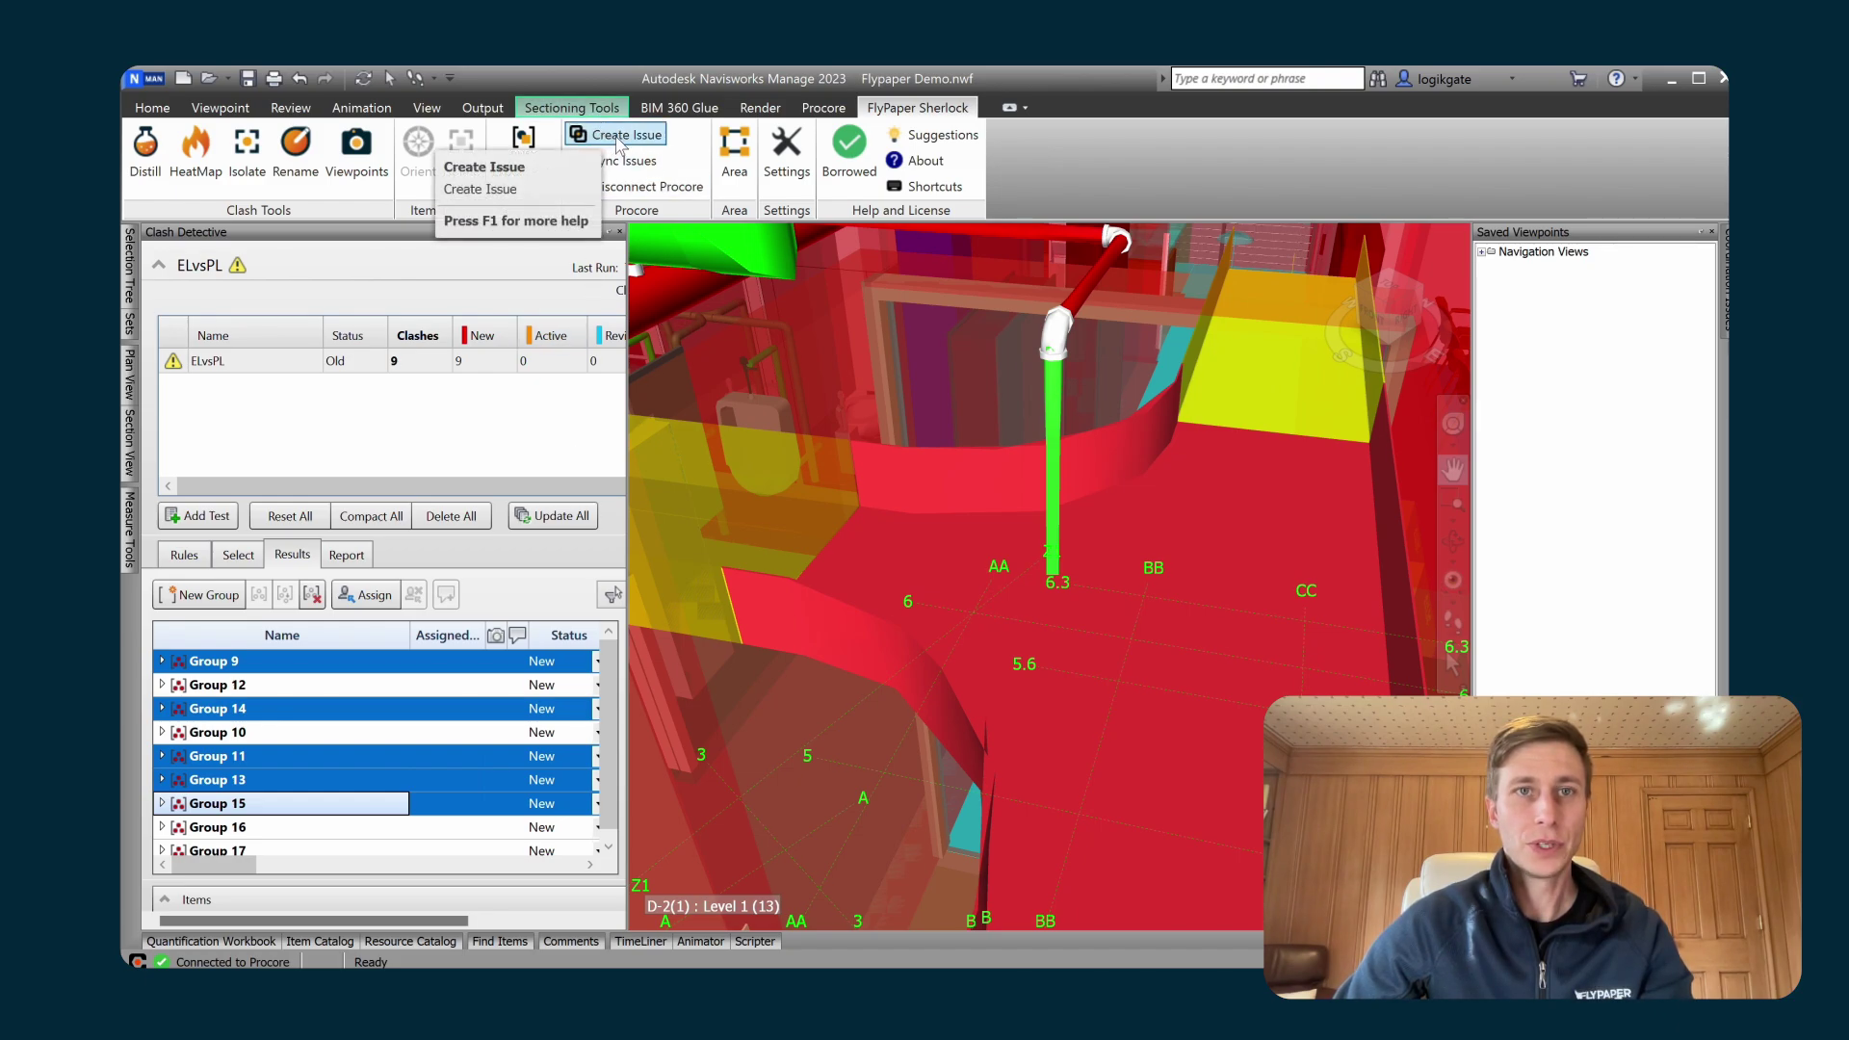
Create Procore issues for the five selected clash groups, assigning them all to one team member.
left_click(617, 143)
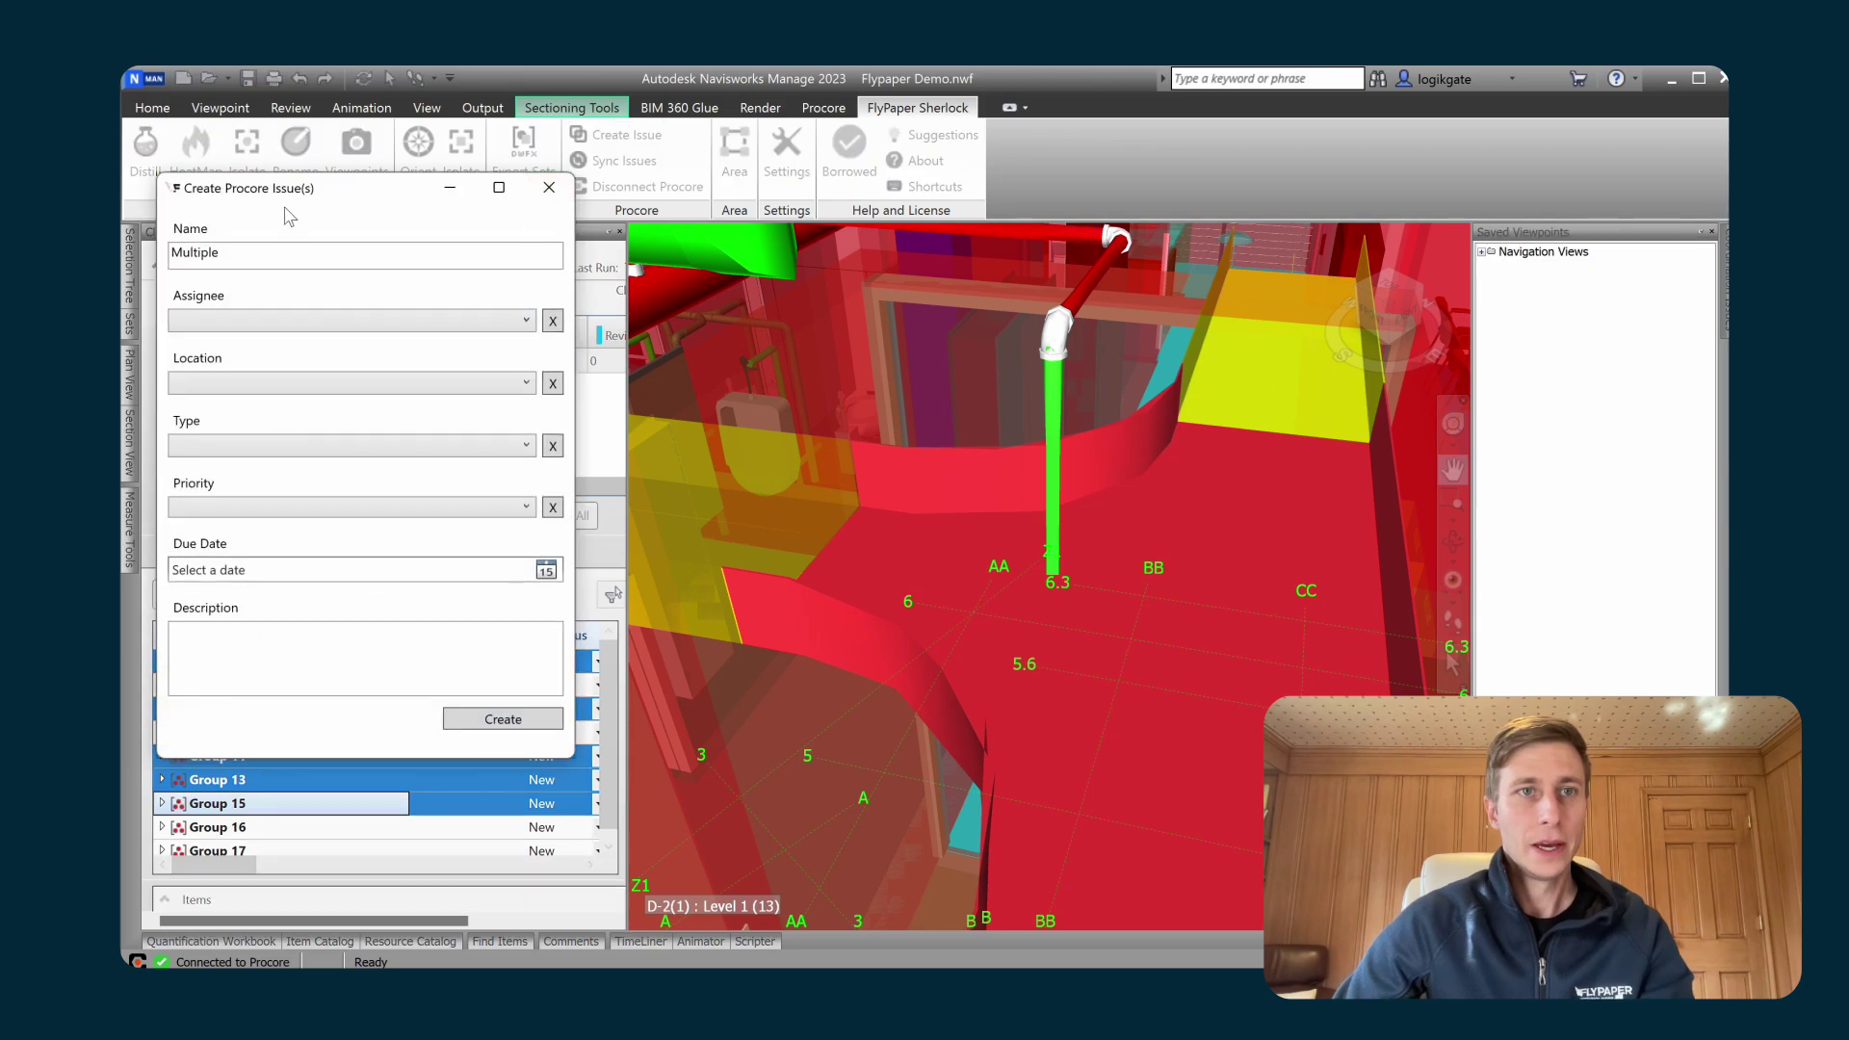
left_click_drag(328, 193, 709, 248)
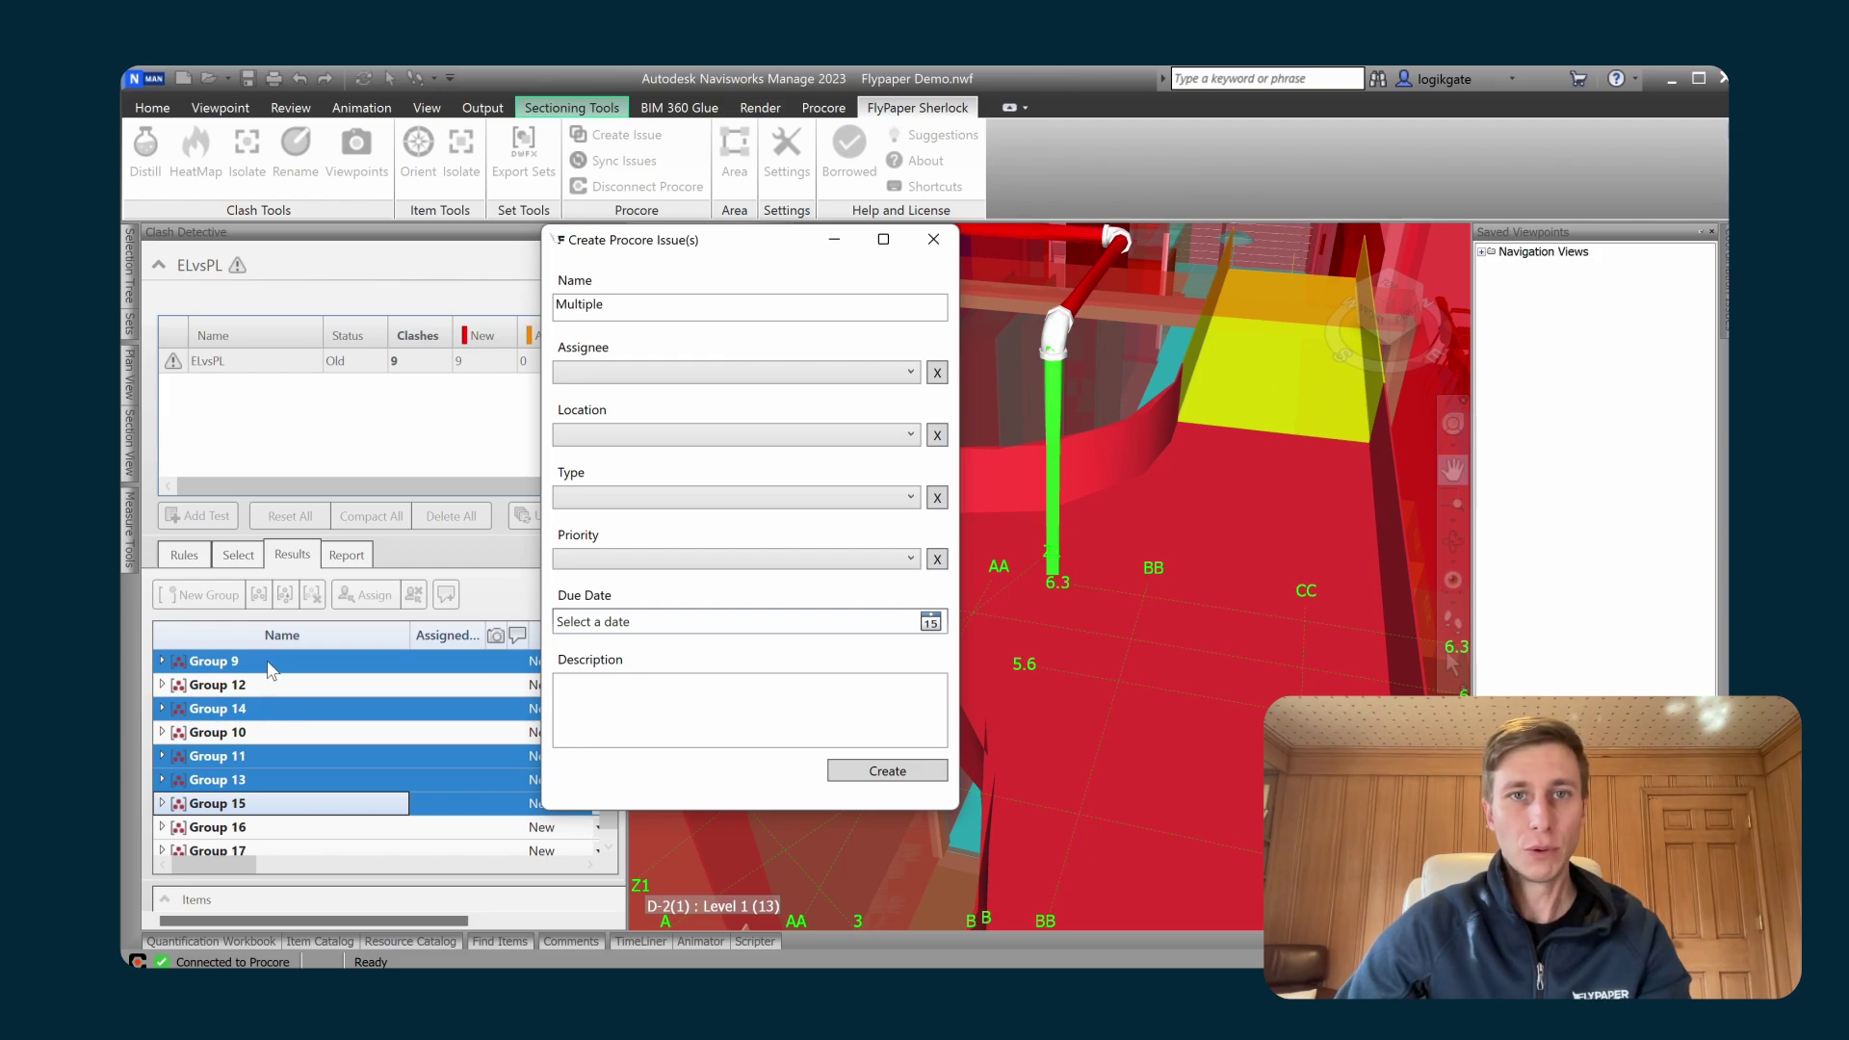
left_click(694, 374)
left_click(634, 443)
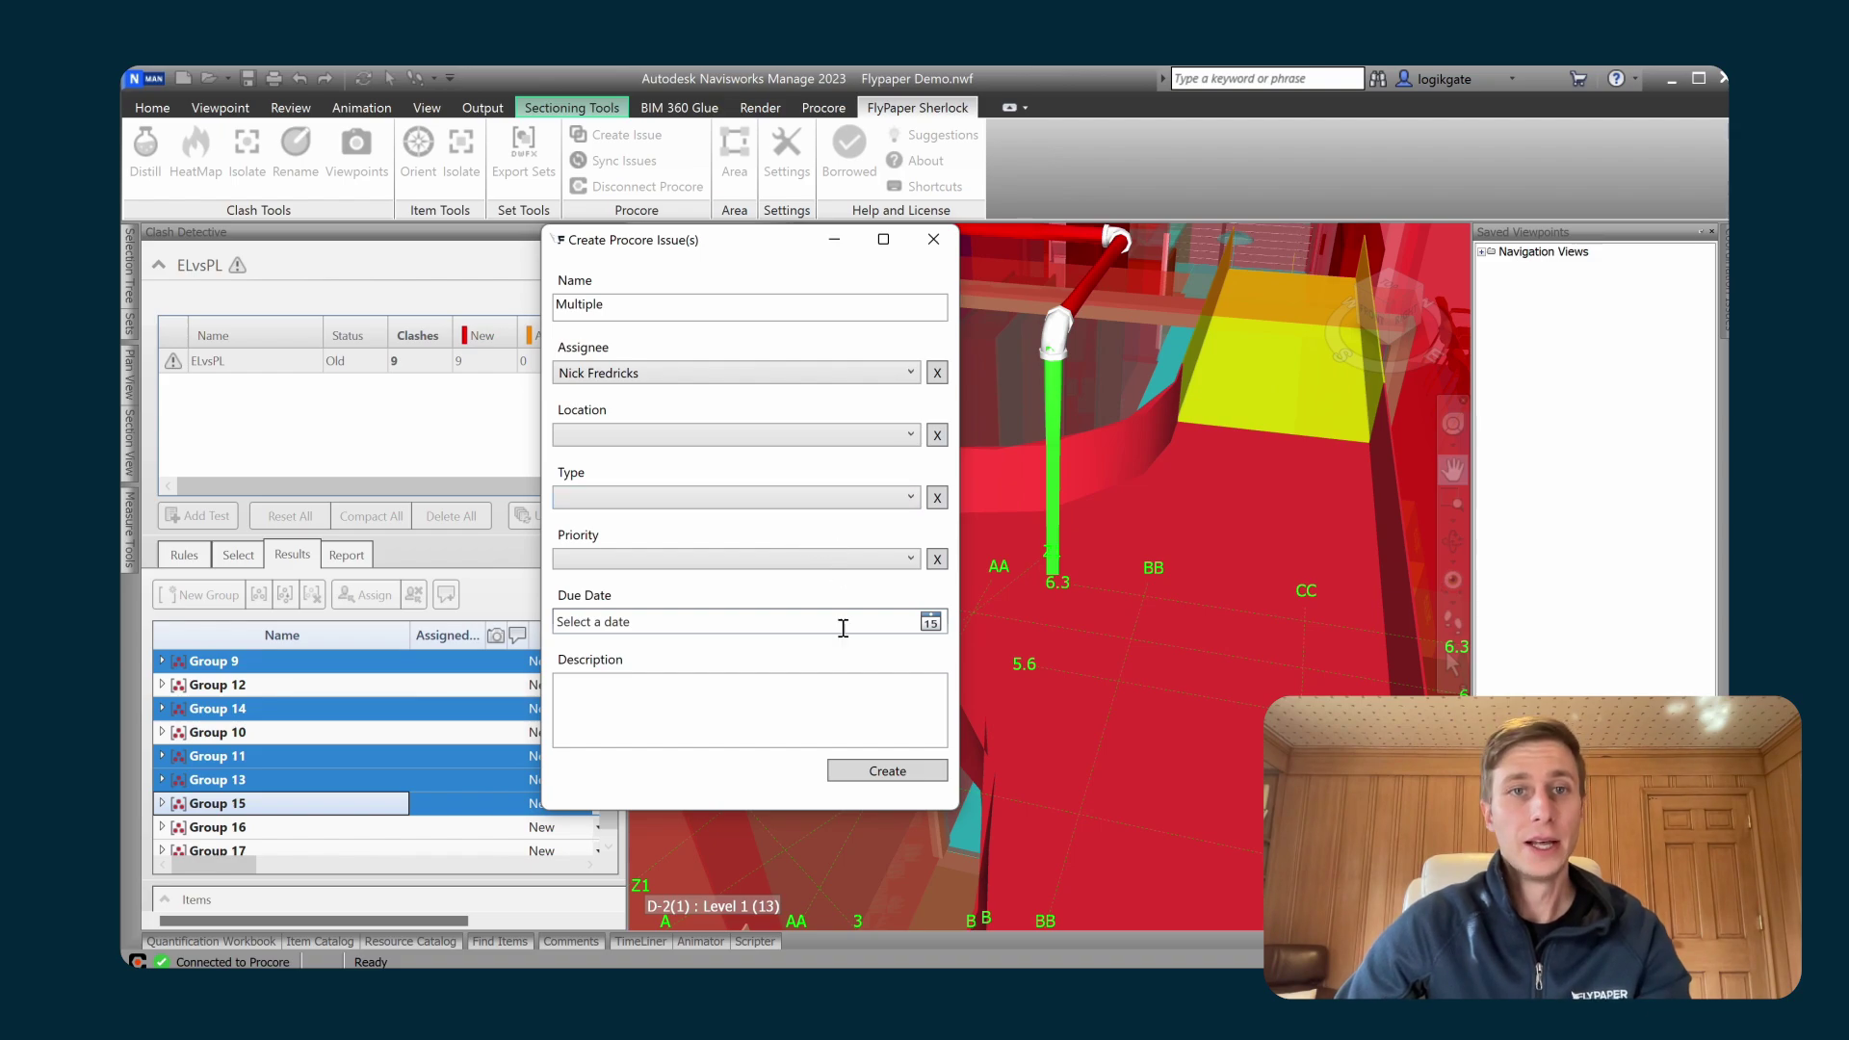
left_click(887, 771)
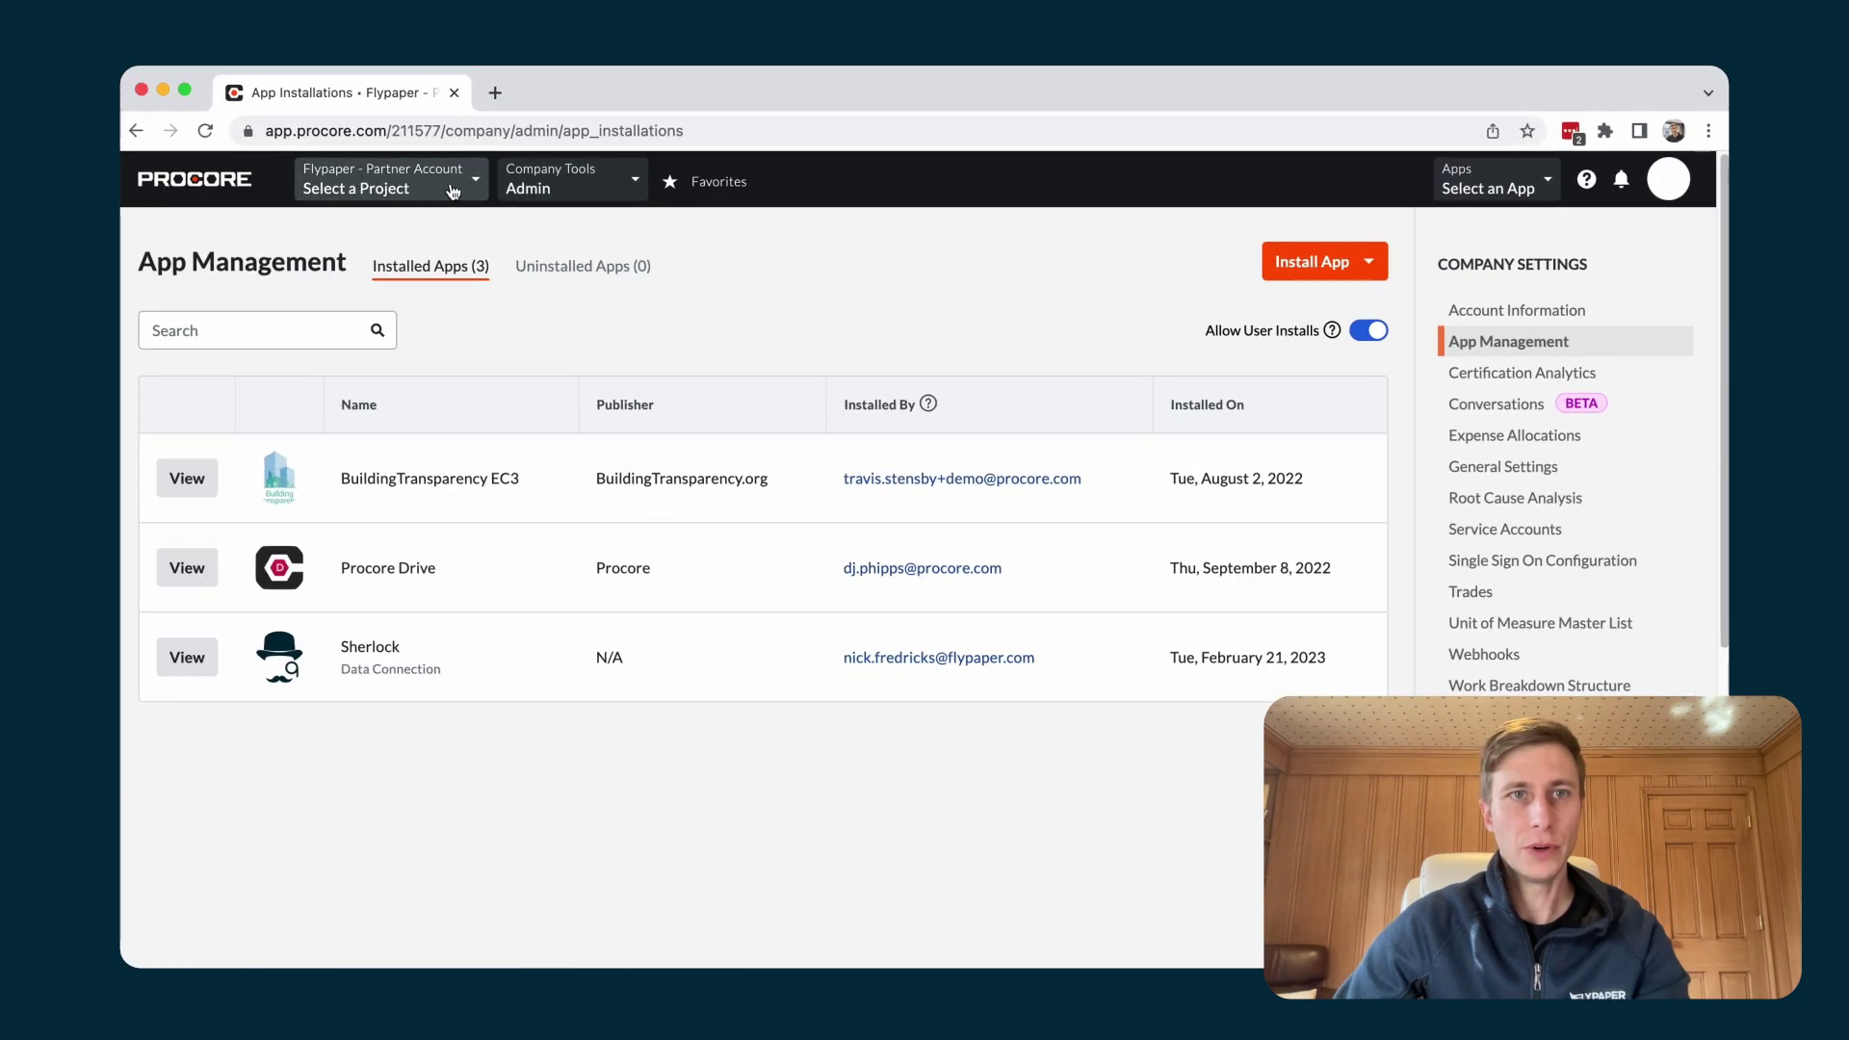
Switch to the Sherlock Demo project and go to its Coordination Issues tool.
left_click(451, 191)
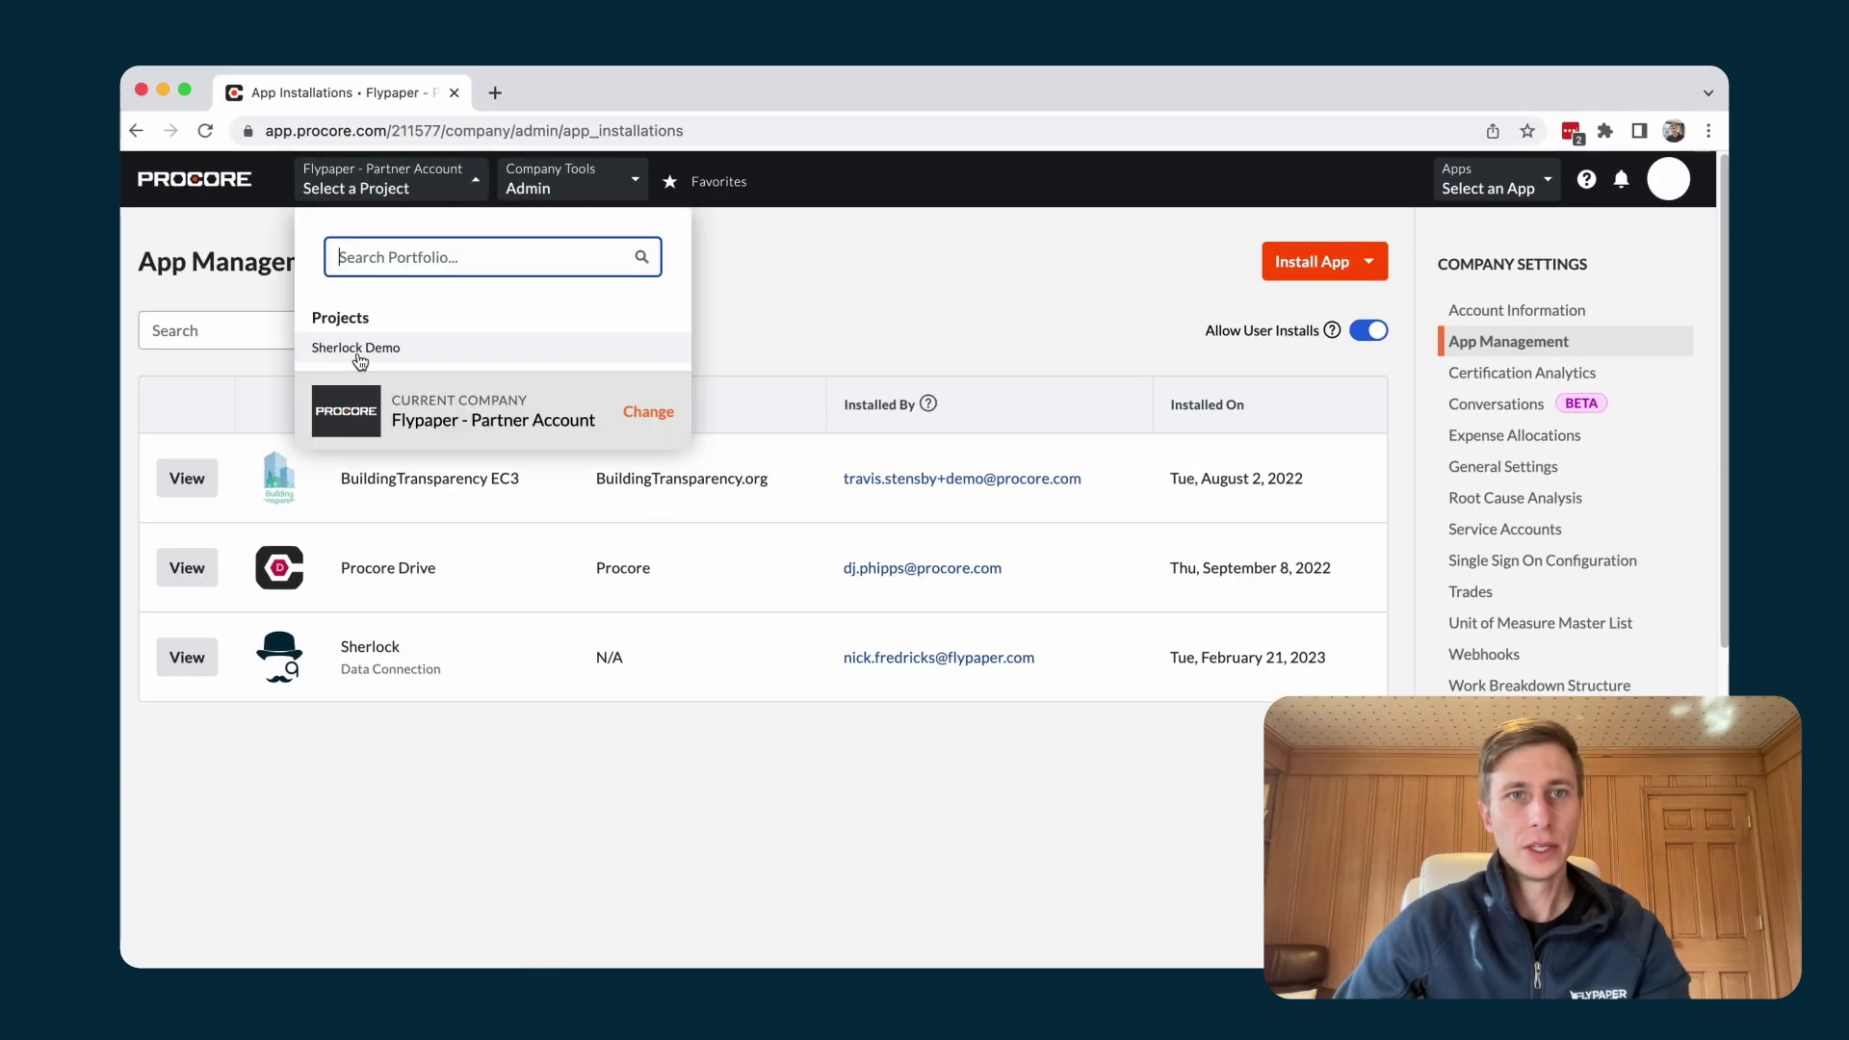
left_click(378, 352)
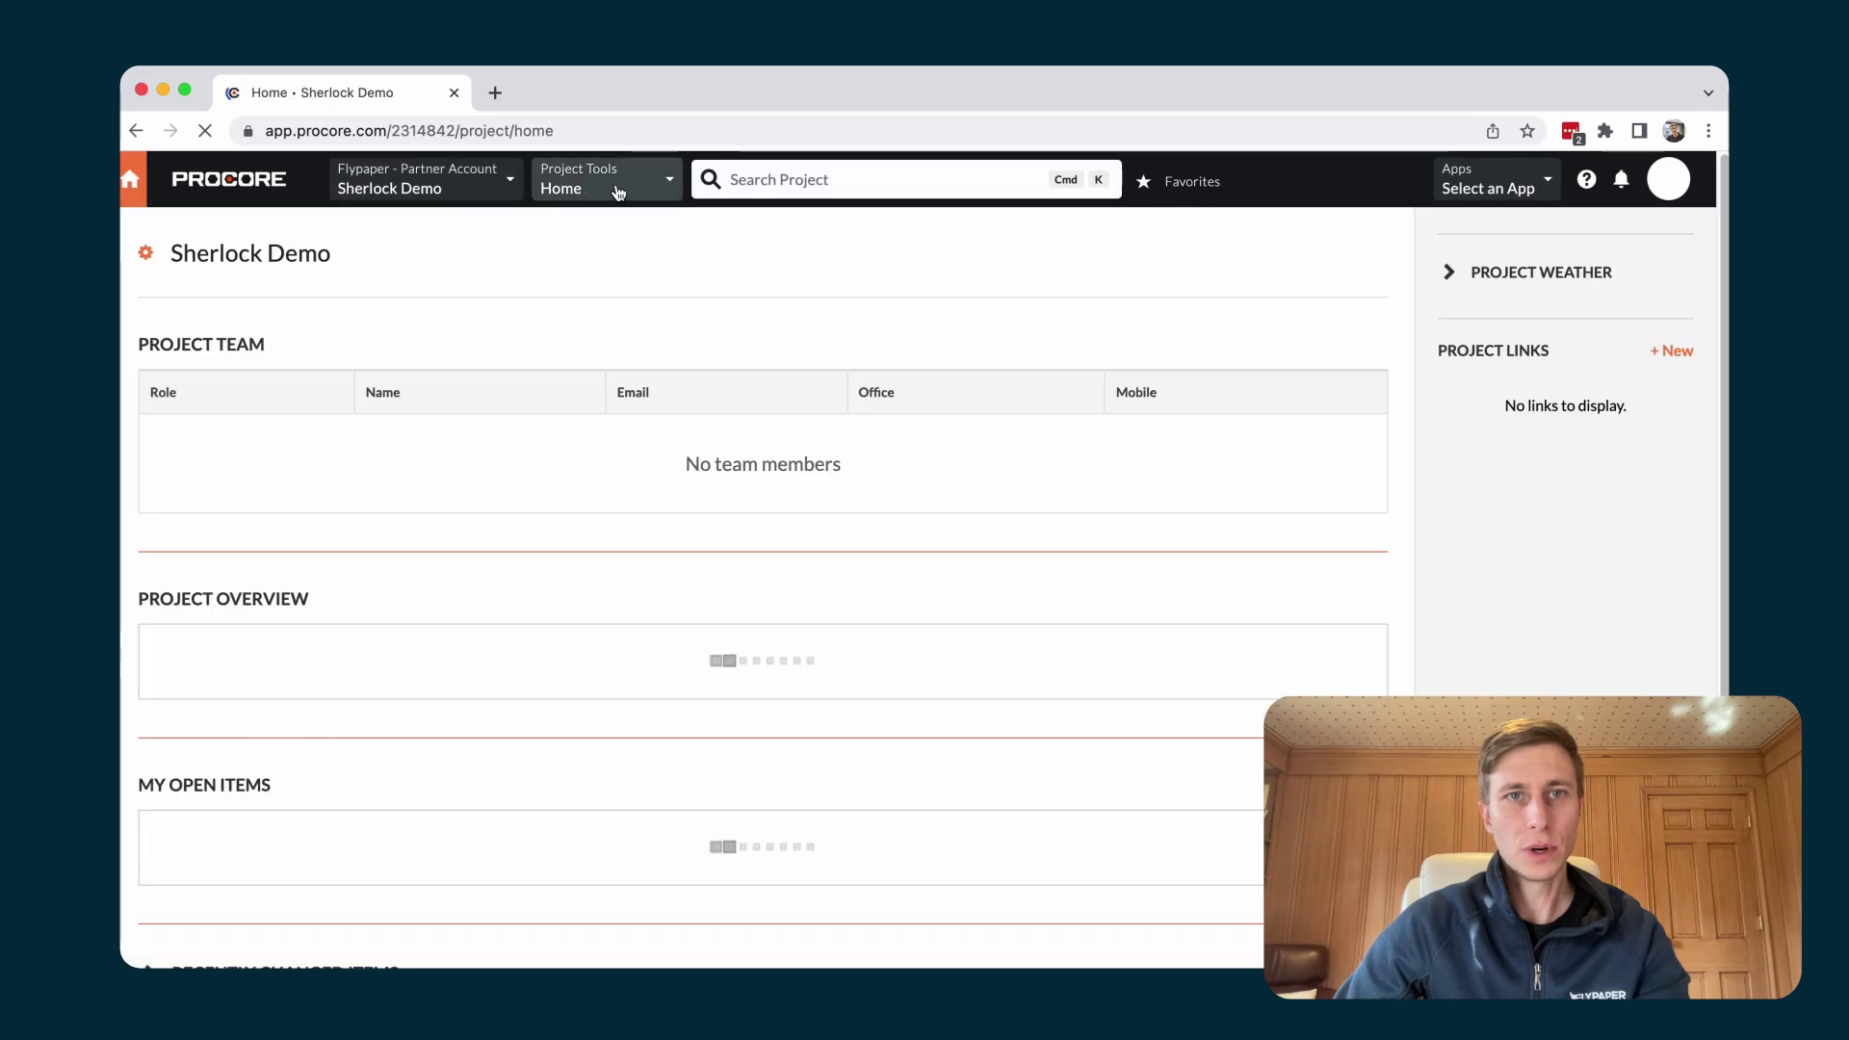
left_click(619, 188)
left_click(613, 452)
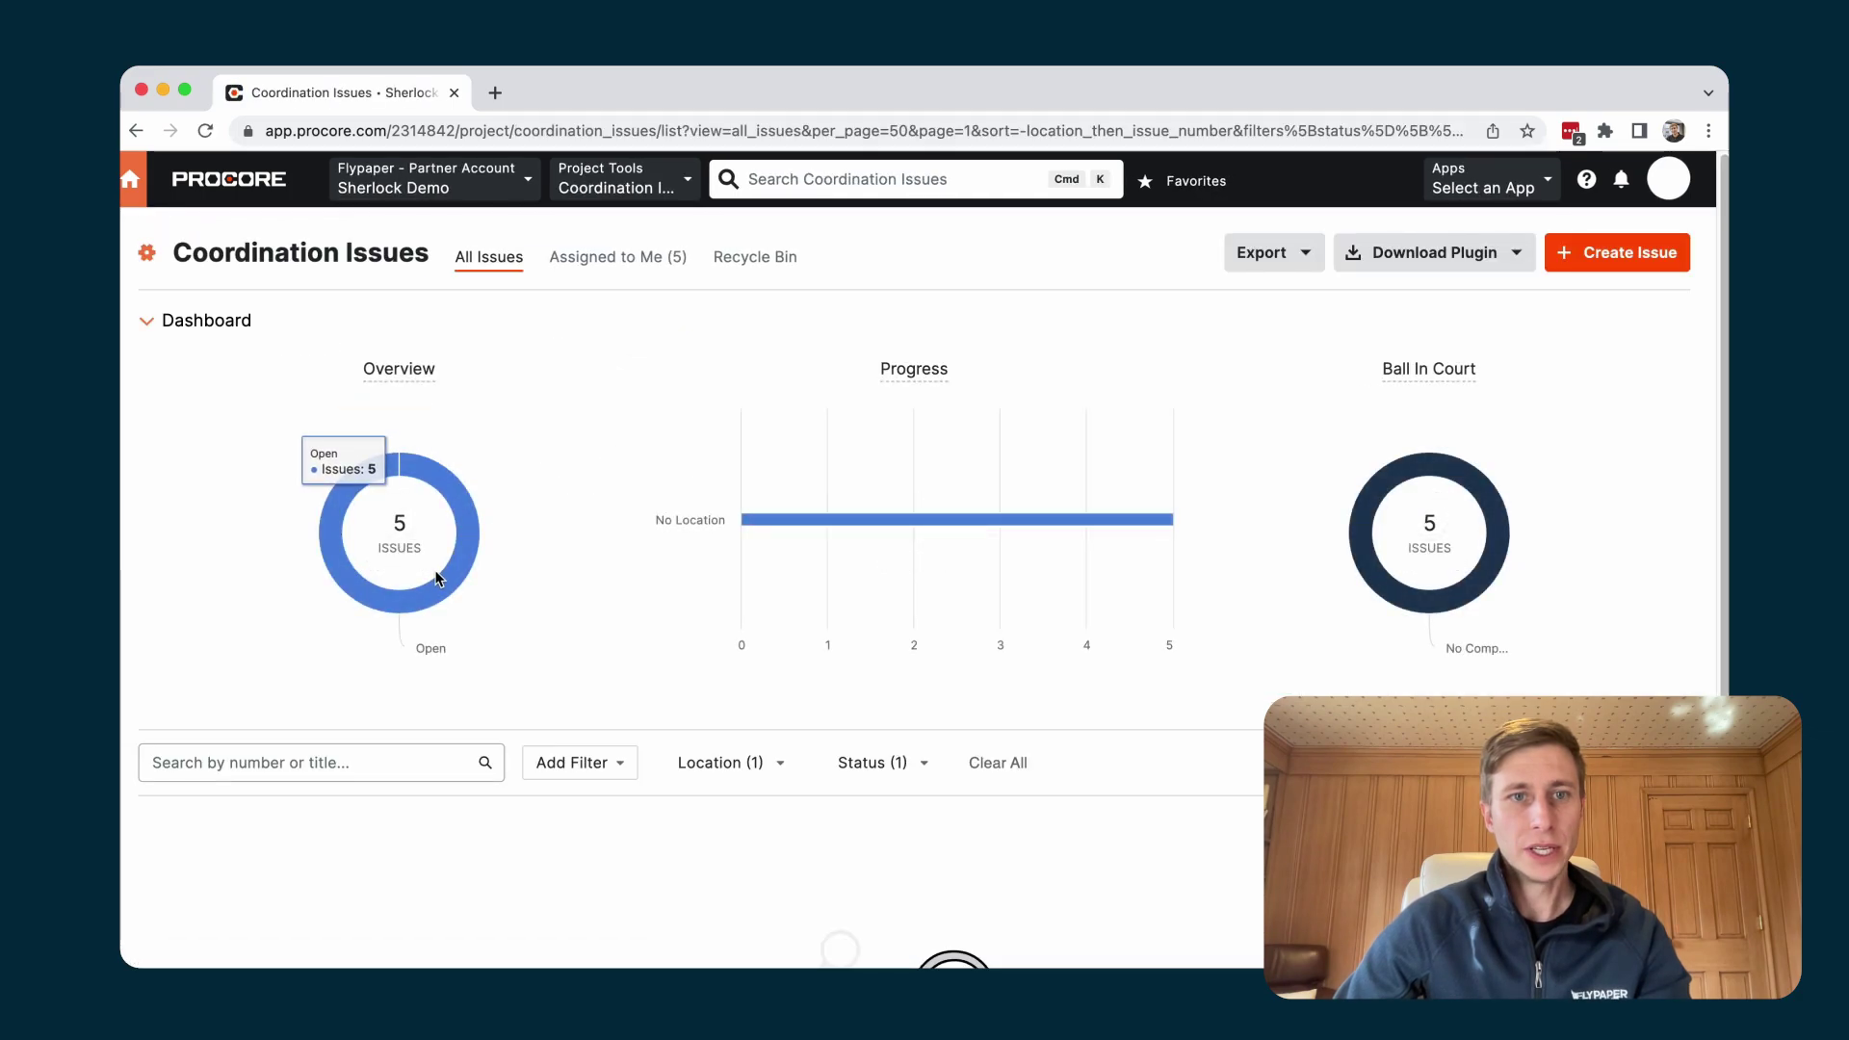
Remove the Location filter and select all statuses so issues #97–#101 are listed.
scroll(619, 635, "down", 3)
scroll(619, 638, "down", 2)
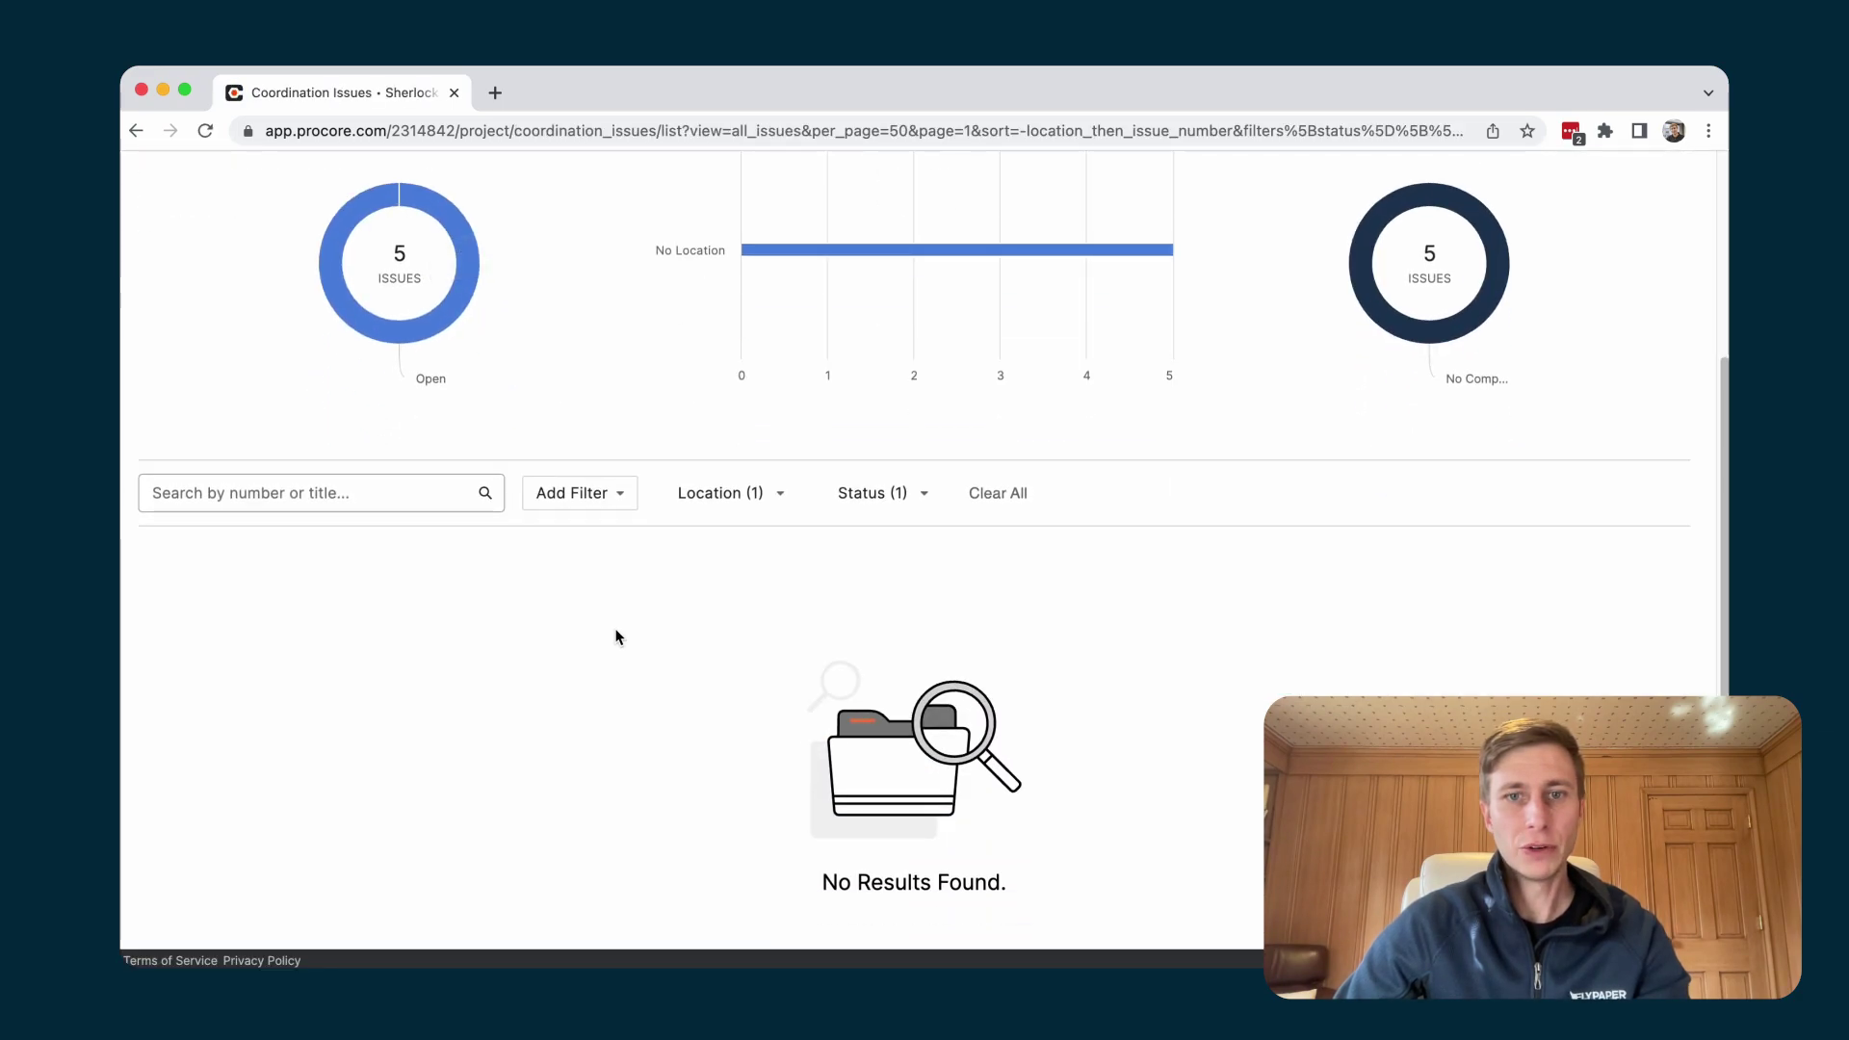
scroll(577, 548, "up", 5)
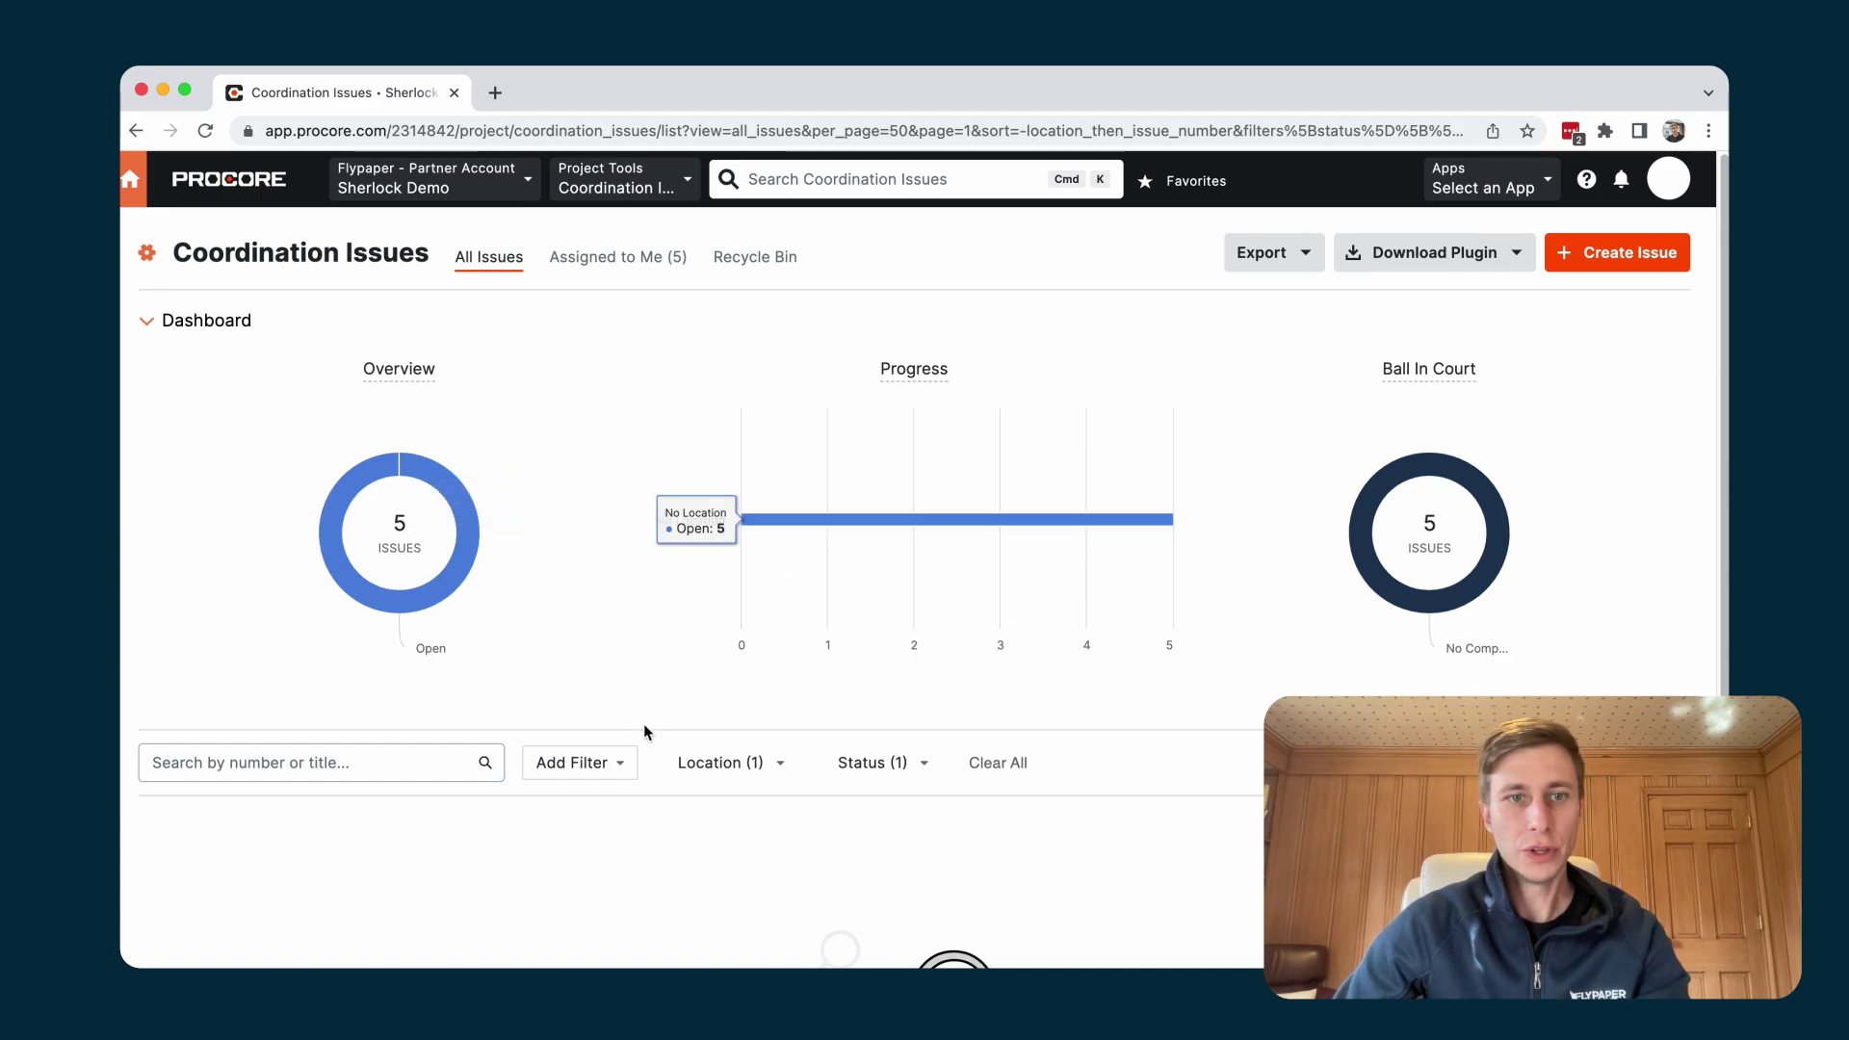
left_click(664, 762)
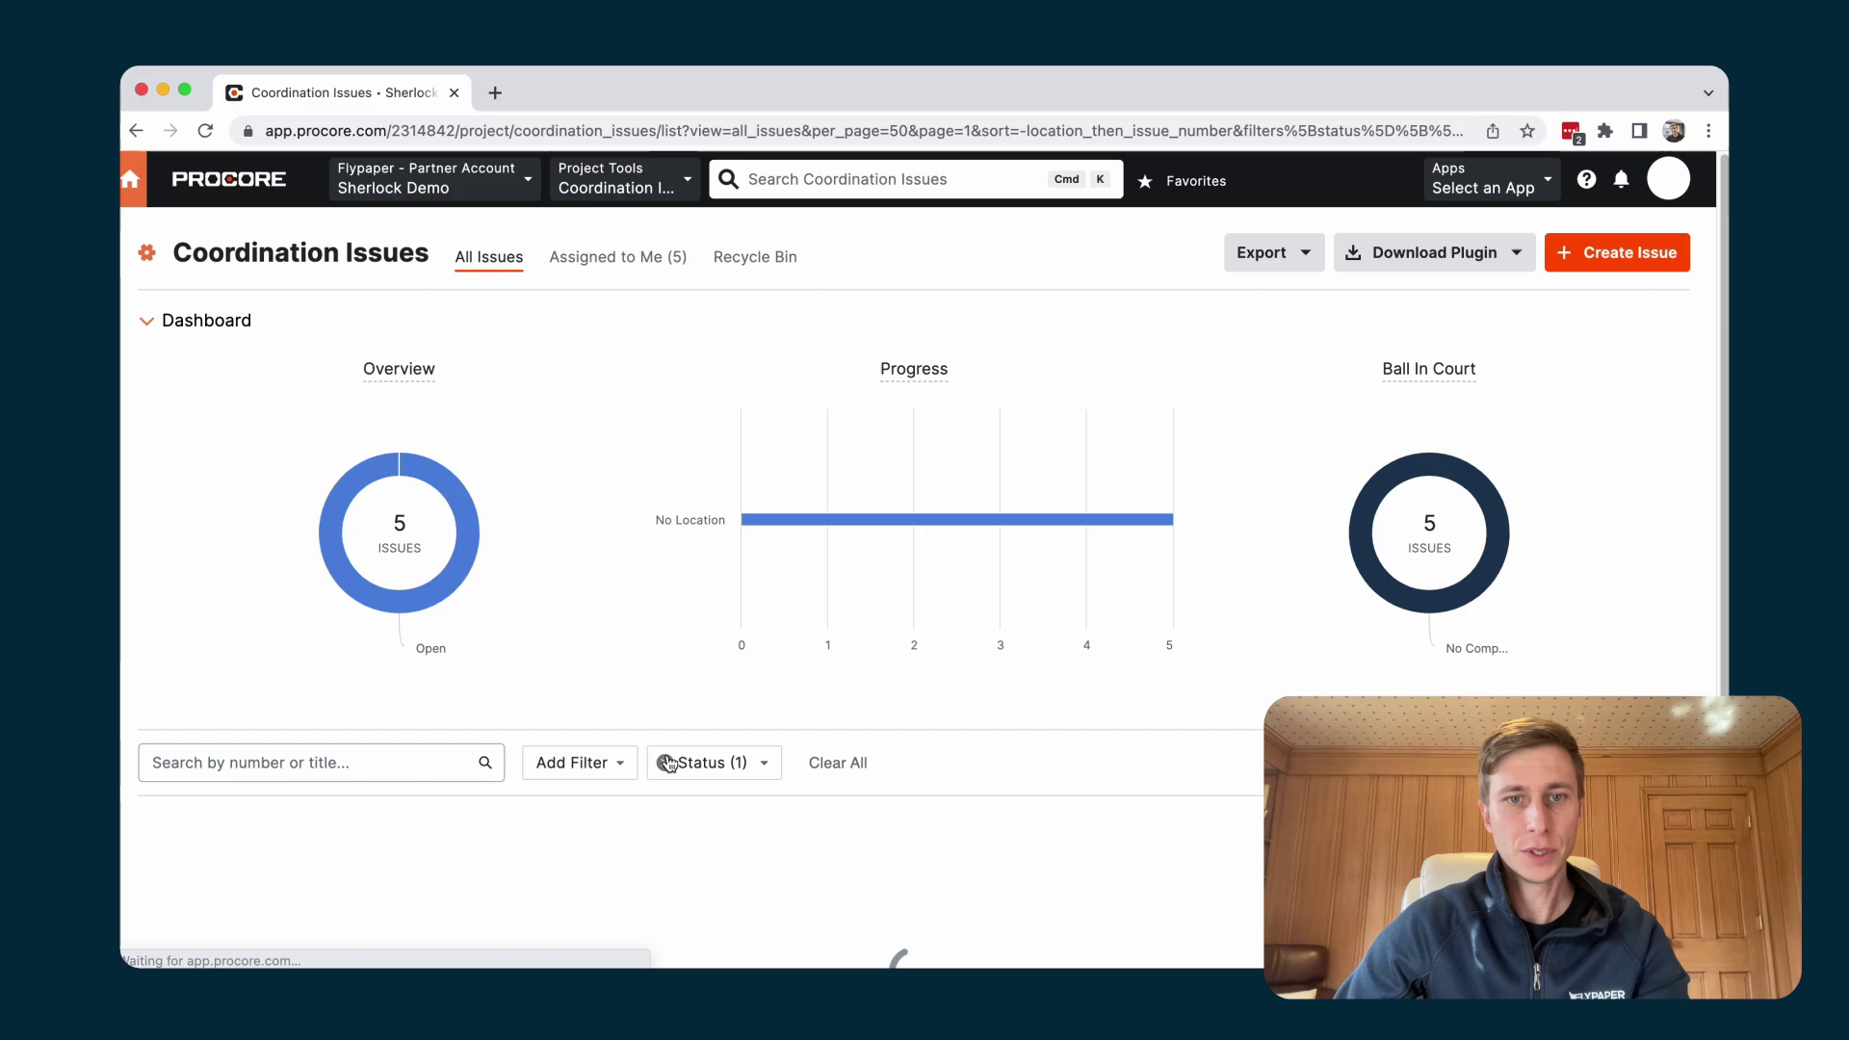
scroll(686, 660, "down", 2)
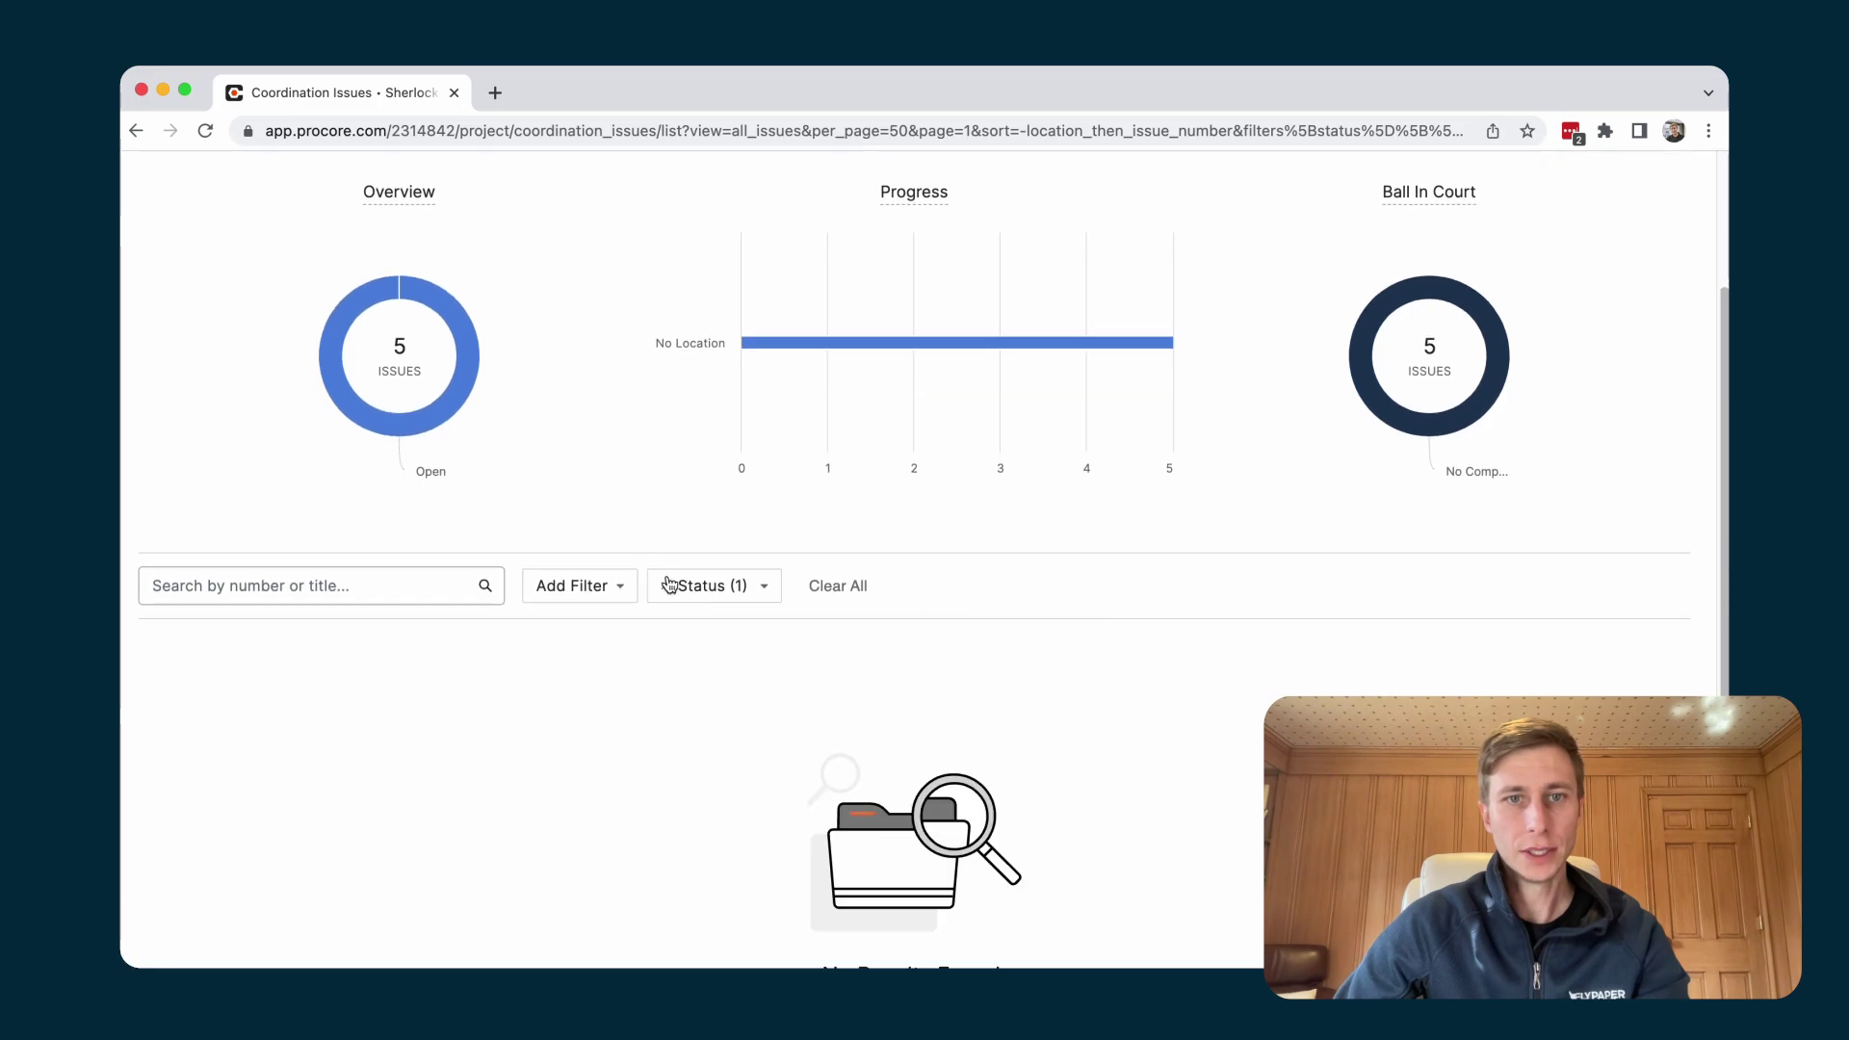
left_click(668, 589)
left_click(670, 674)
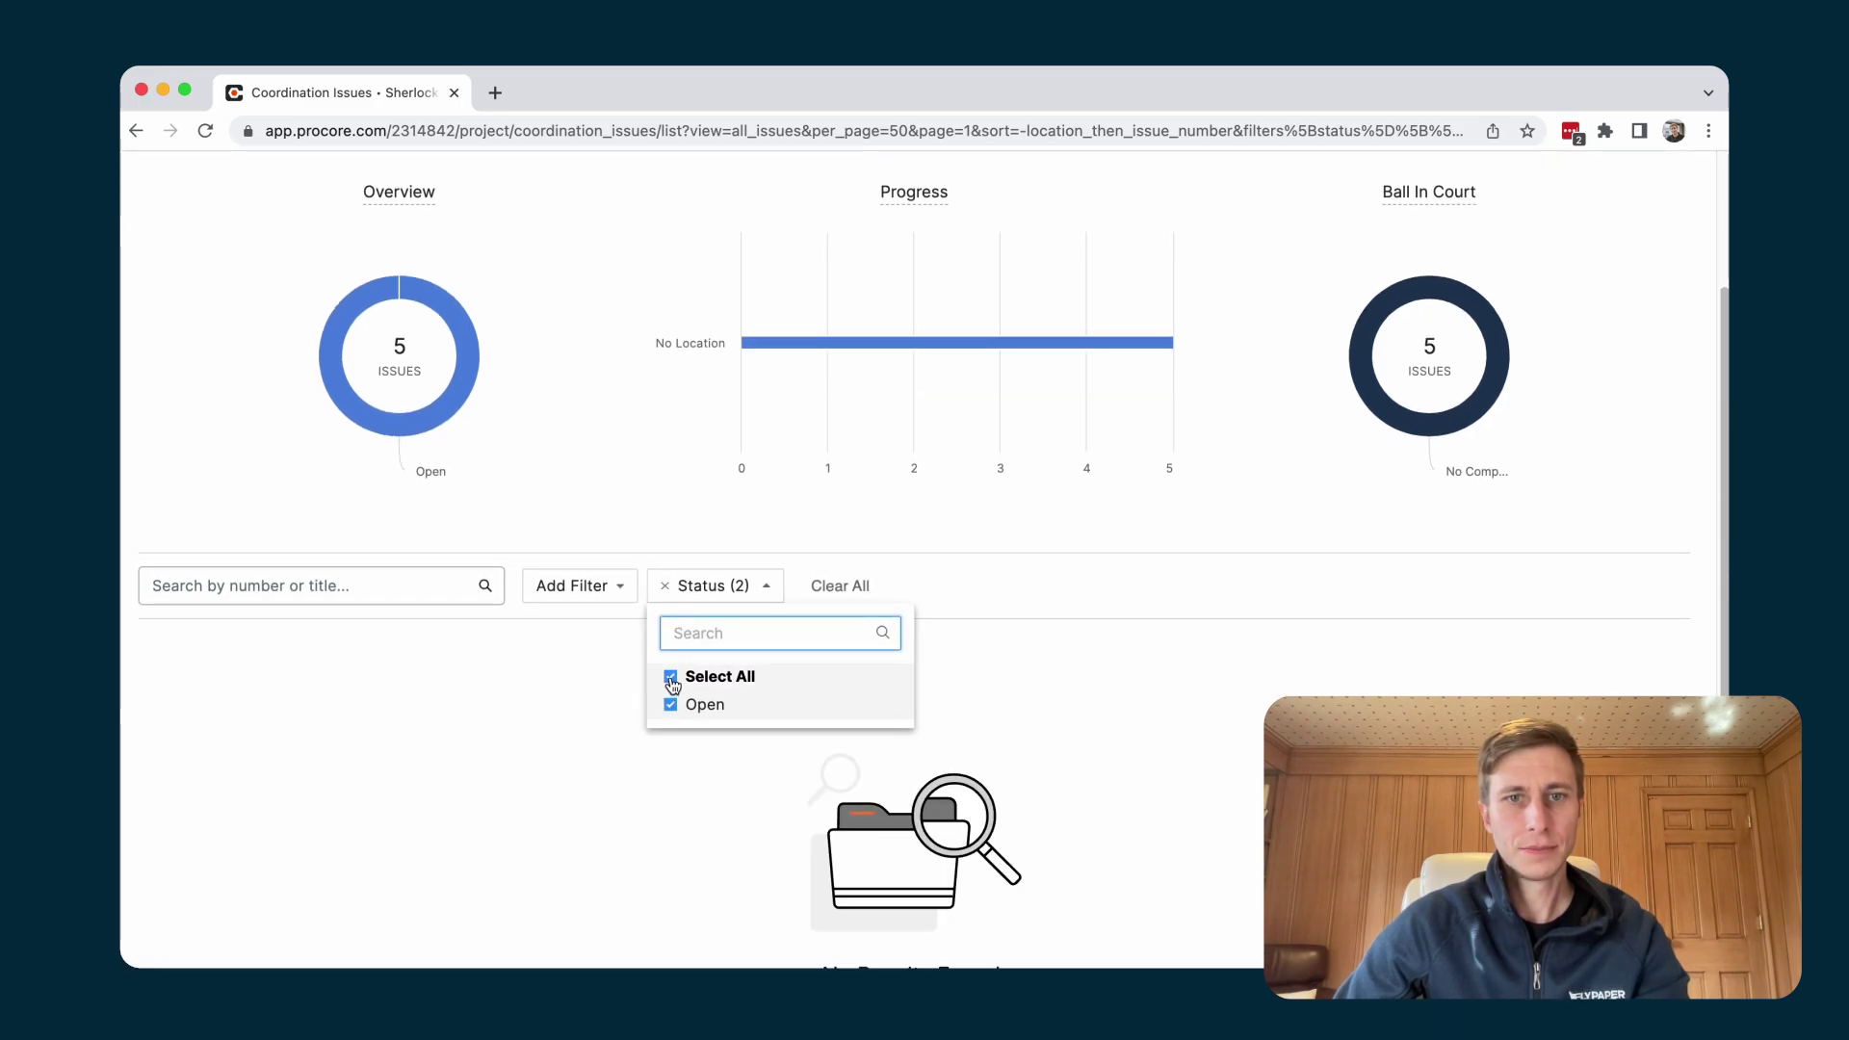
left_click(668, 582)
scroll(605, 784, "down", 3)
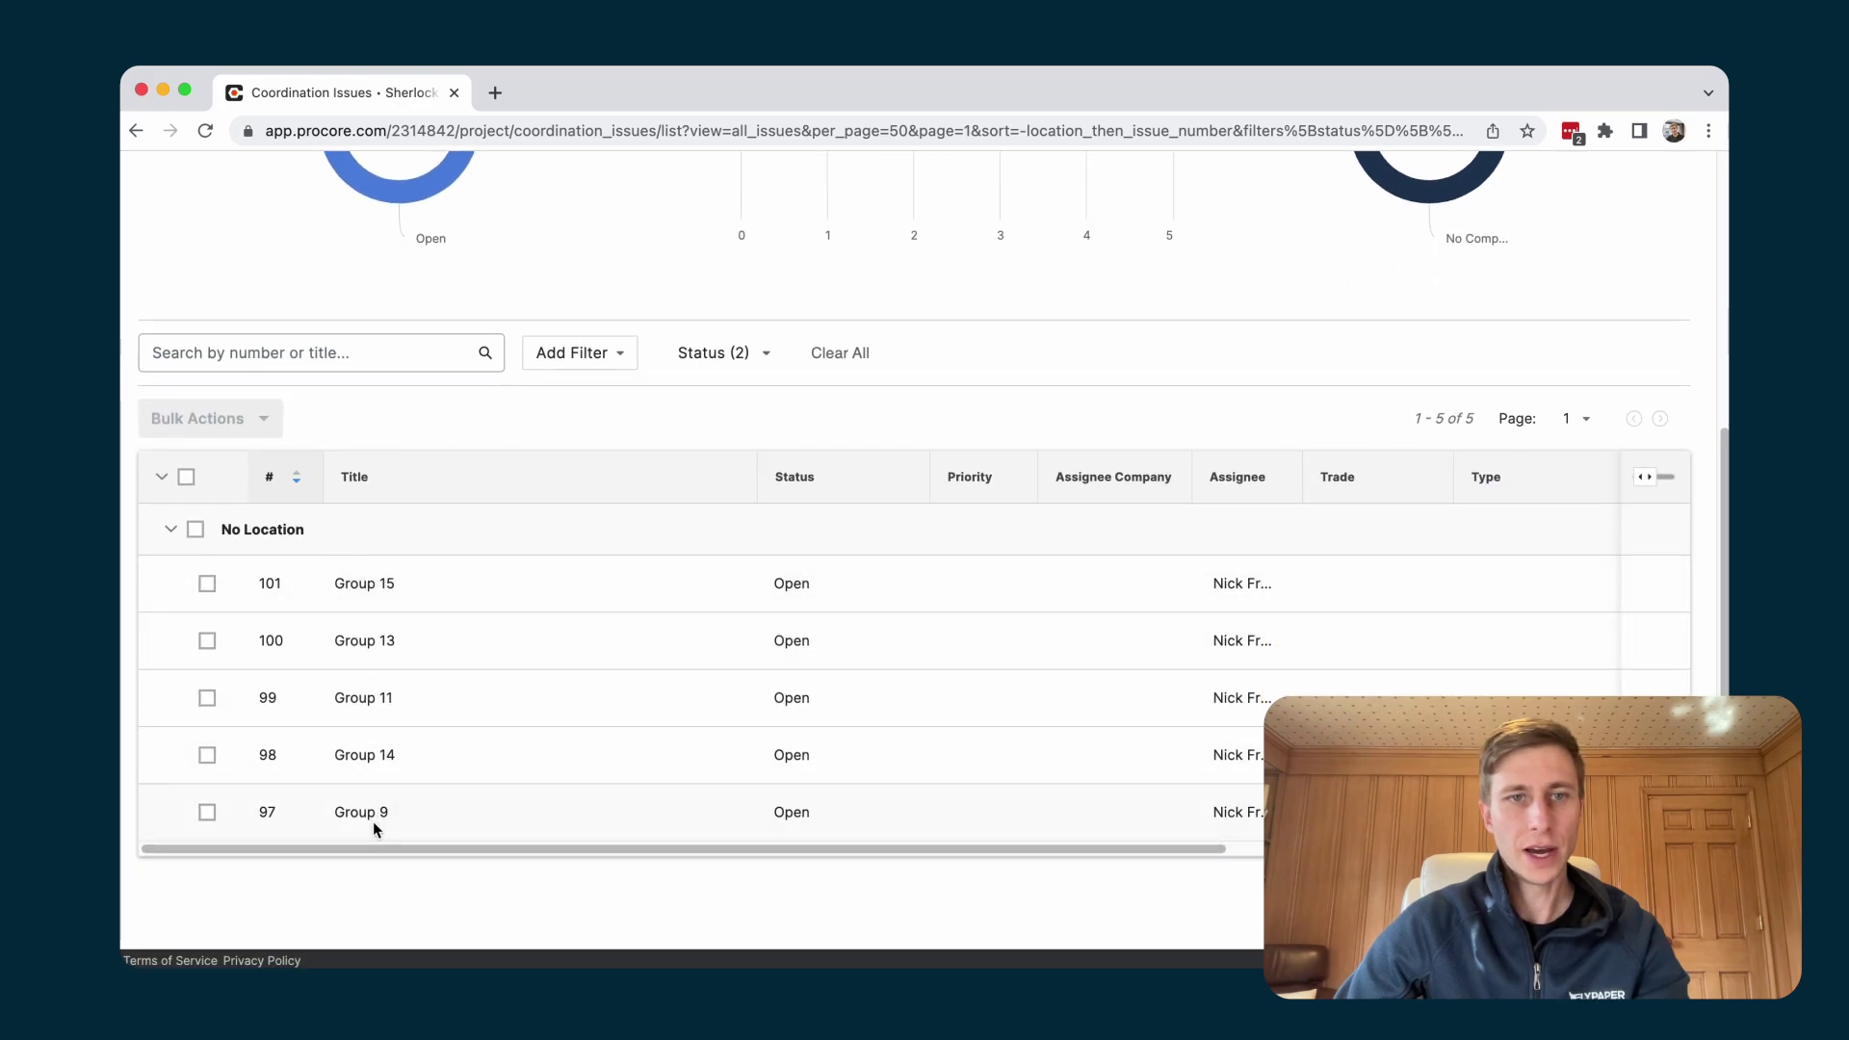
Open issue #101, Group 15, and review its details.
left_click(396, 585)
mouse_move(1412, 504)
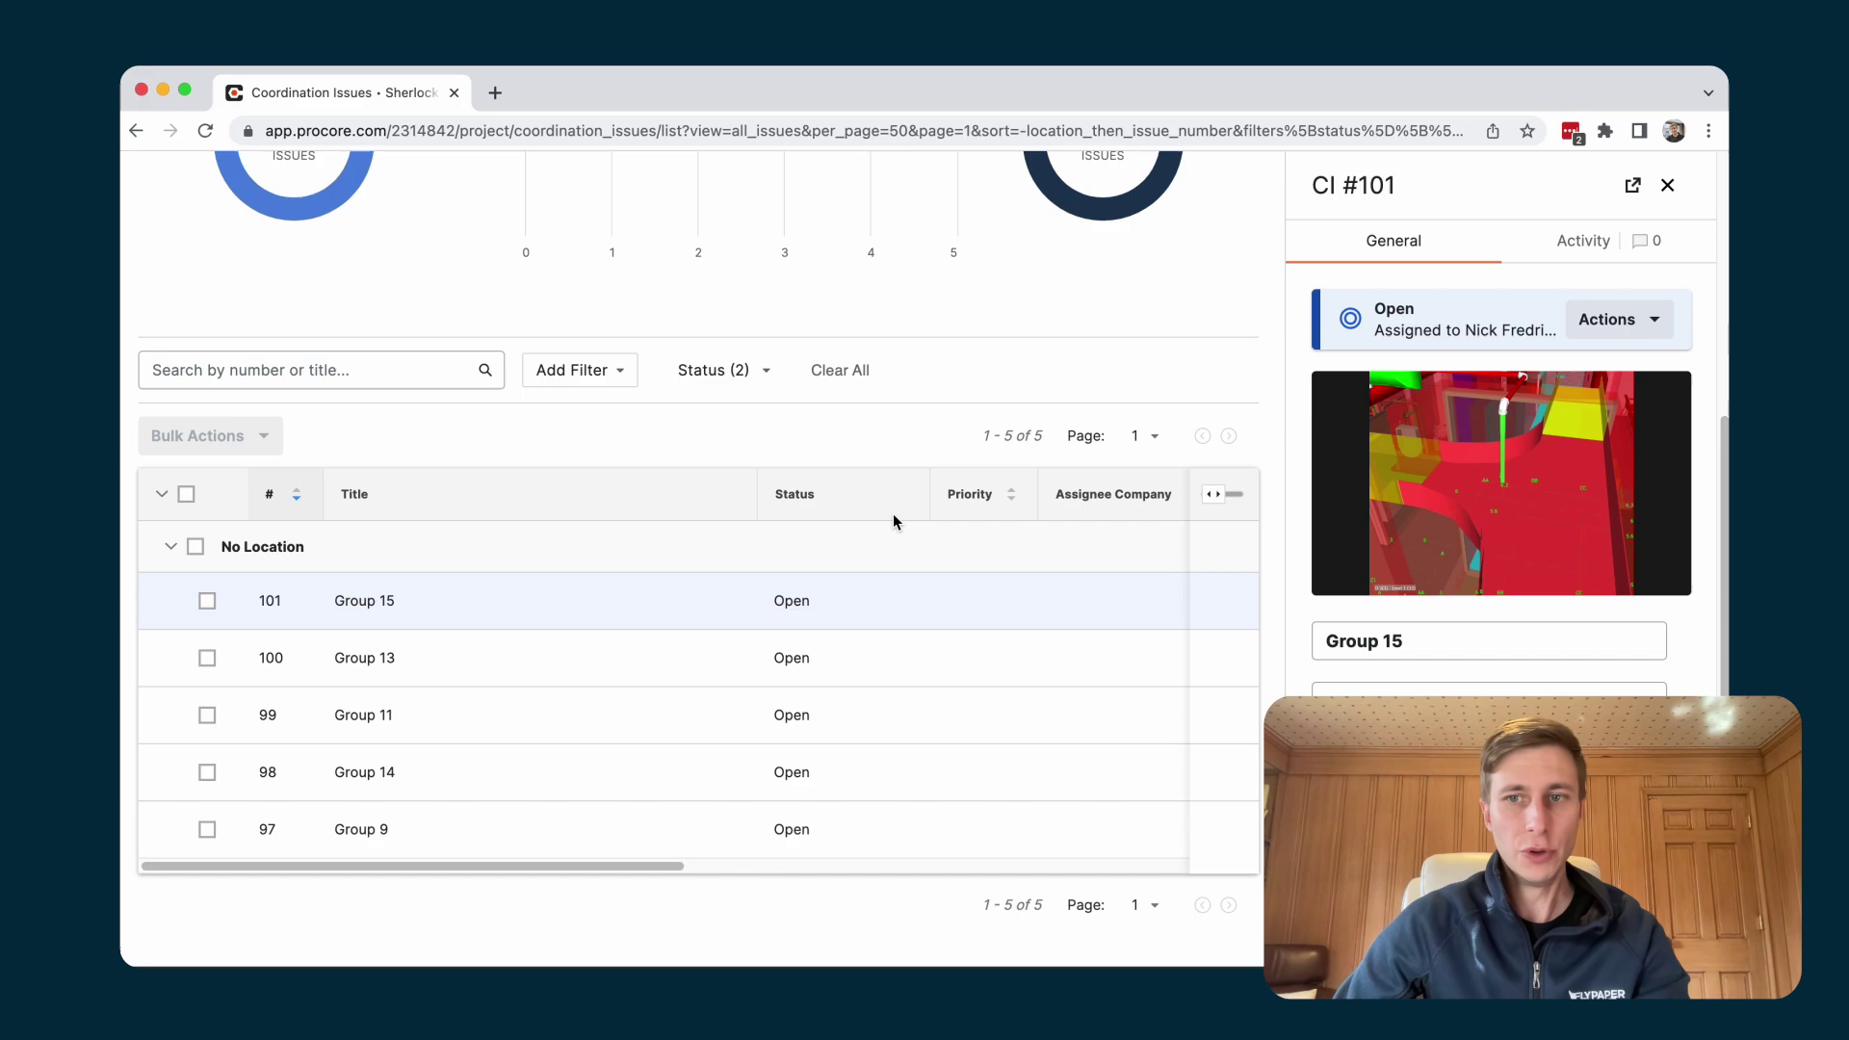
scroll(1325, 684, "down", 4)
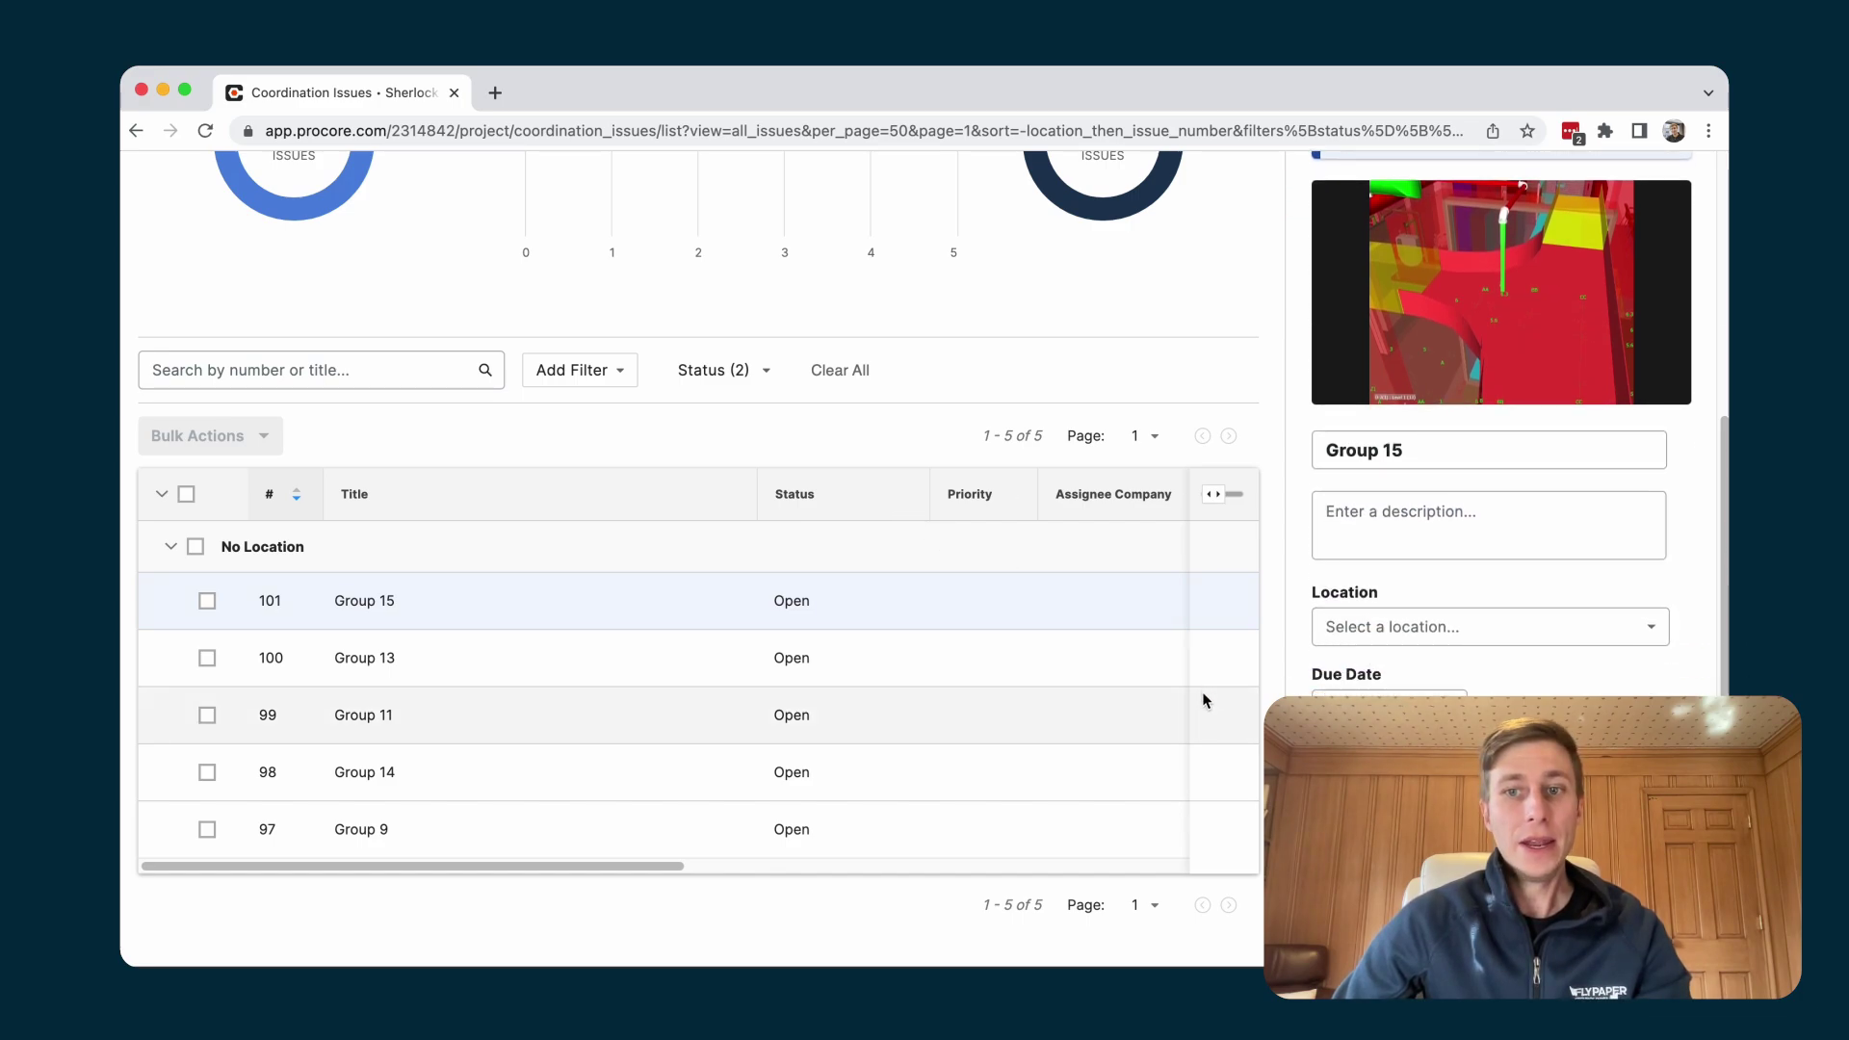
scroll(1111, 681, "down", 1)
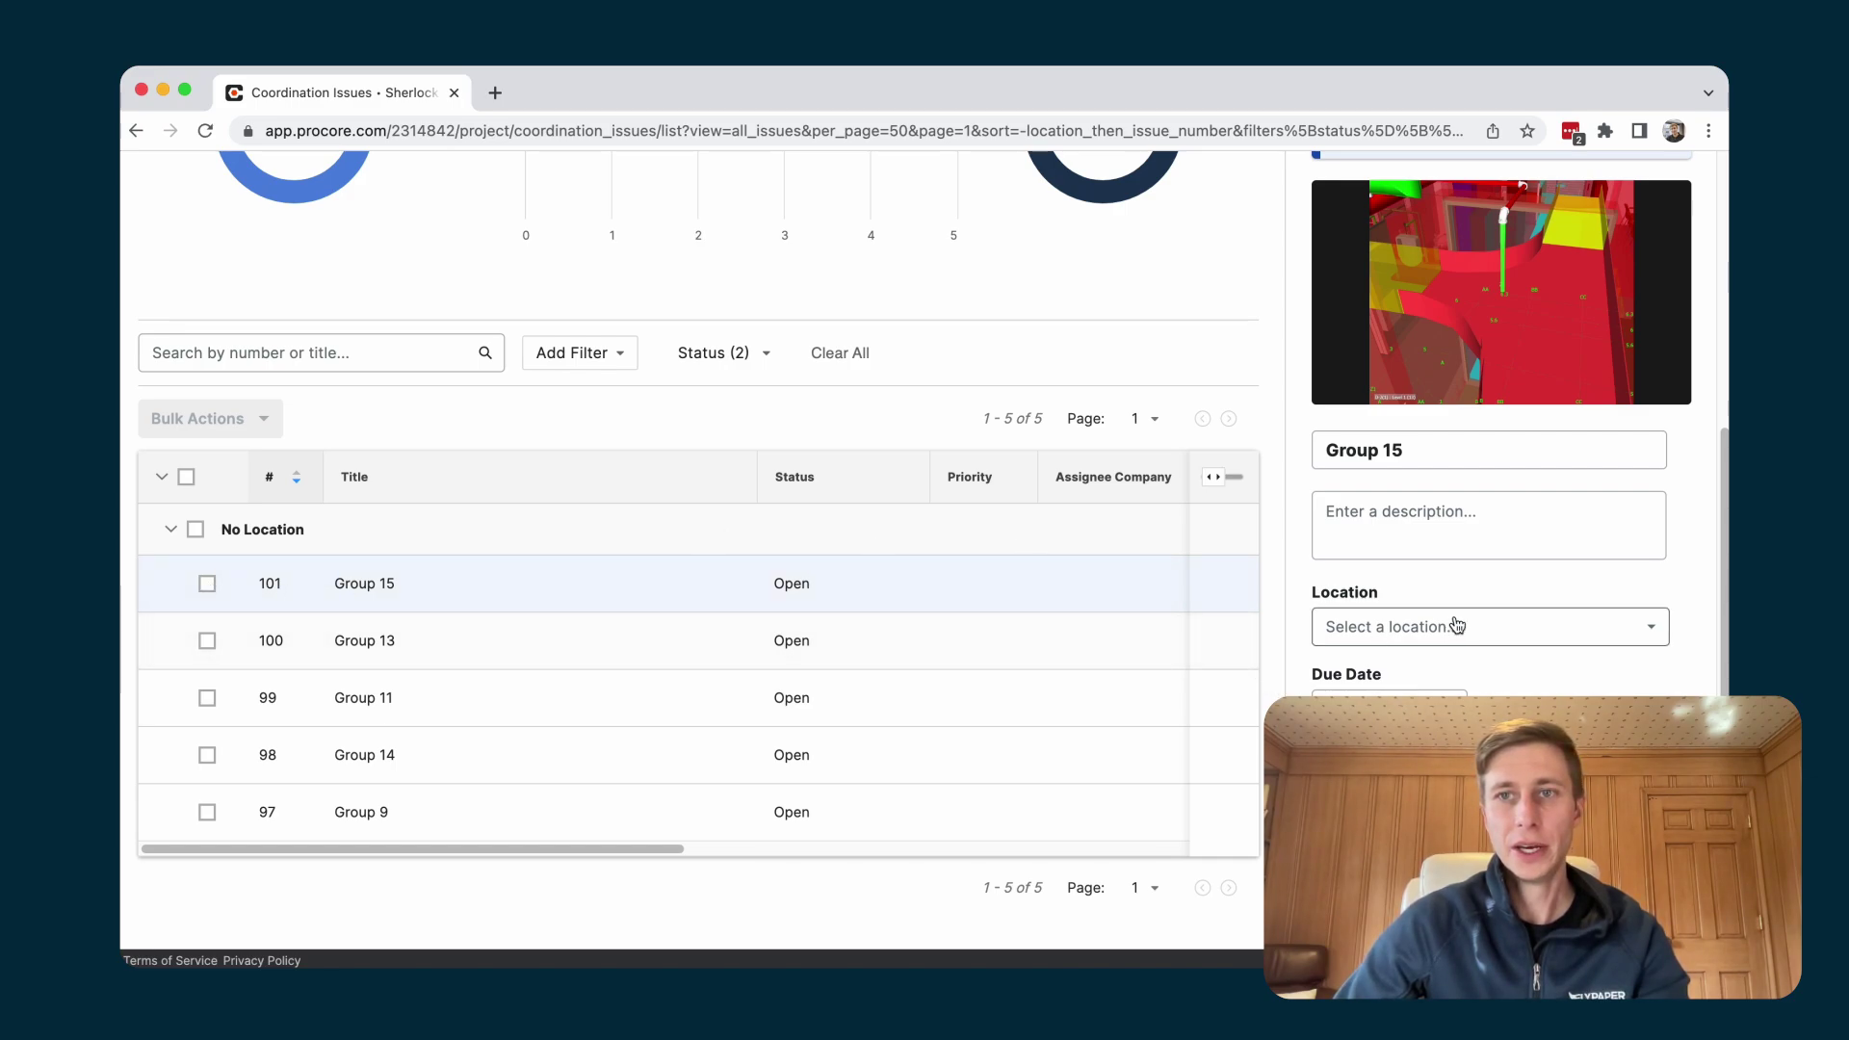
scroll(1444, 626, "up", 3)
Close issue #101 and retitle issue #100 (Group 13) to 'Fix this'.
left_click(1620, 316)
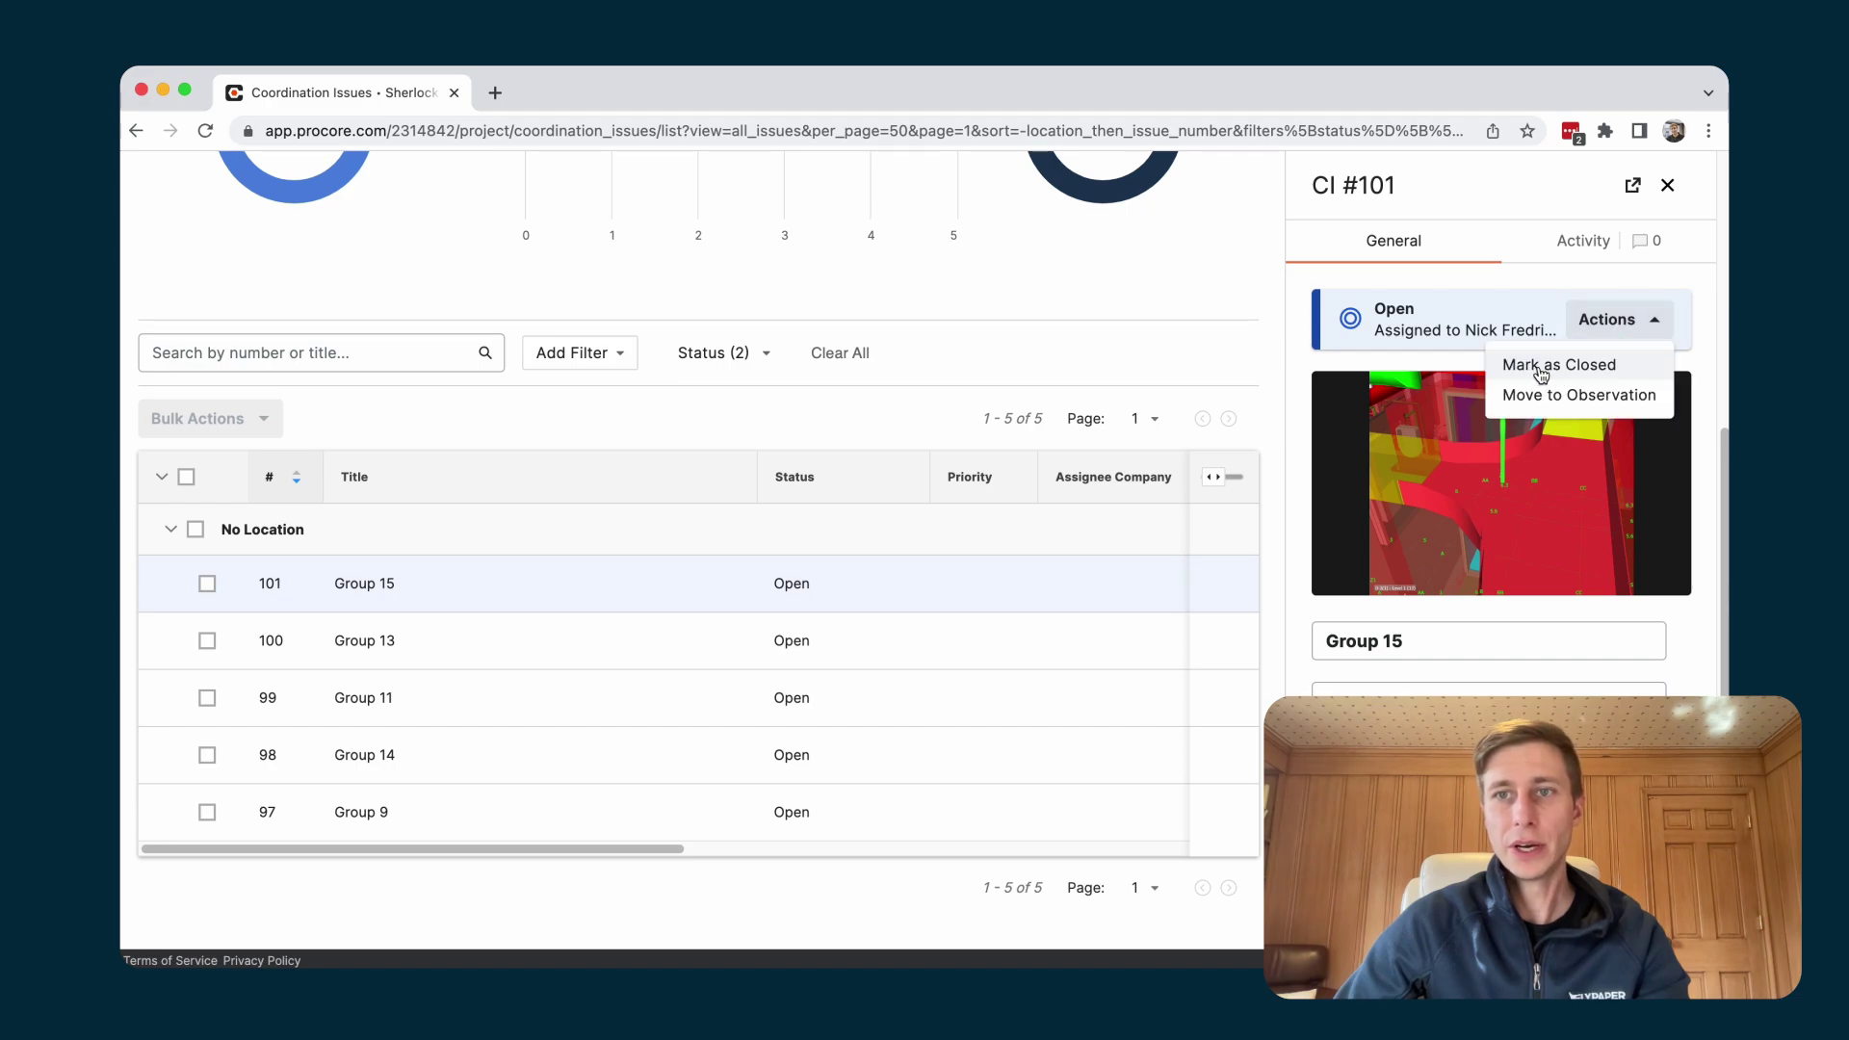
left_click(1542, 365)
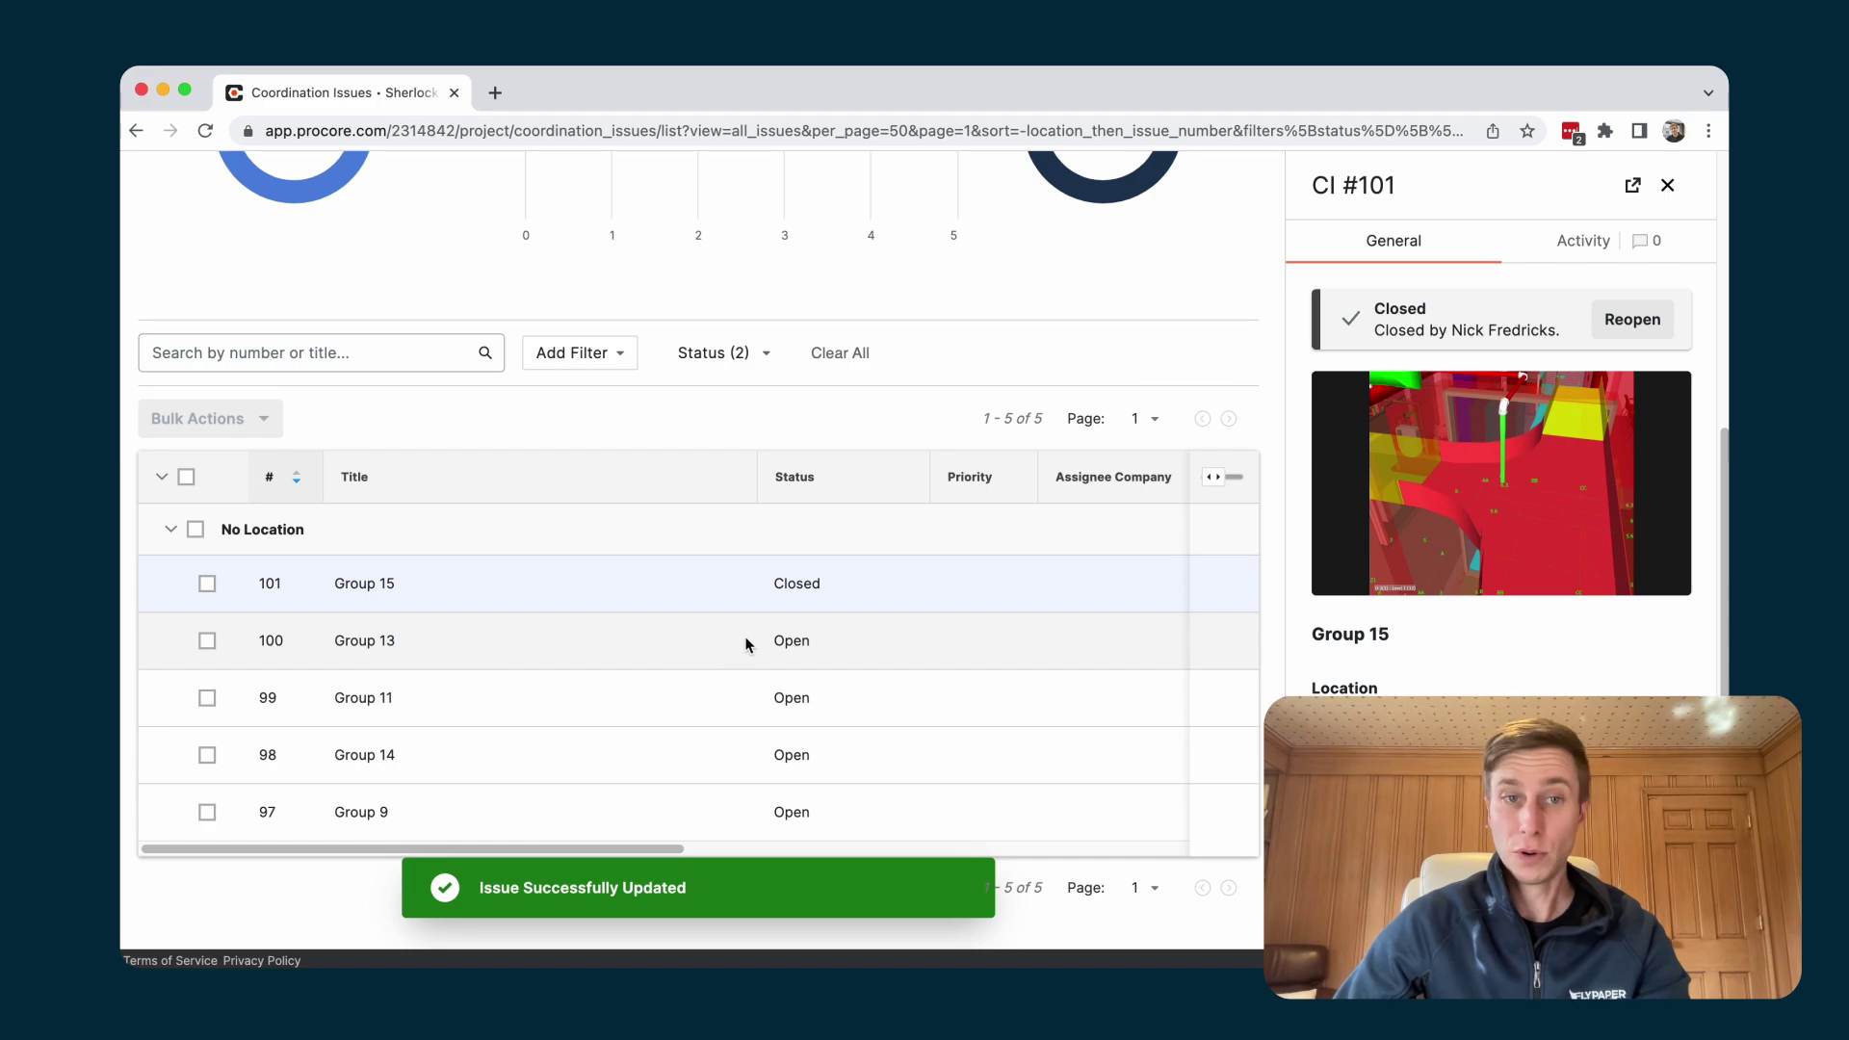
left_click(430, 648)
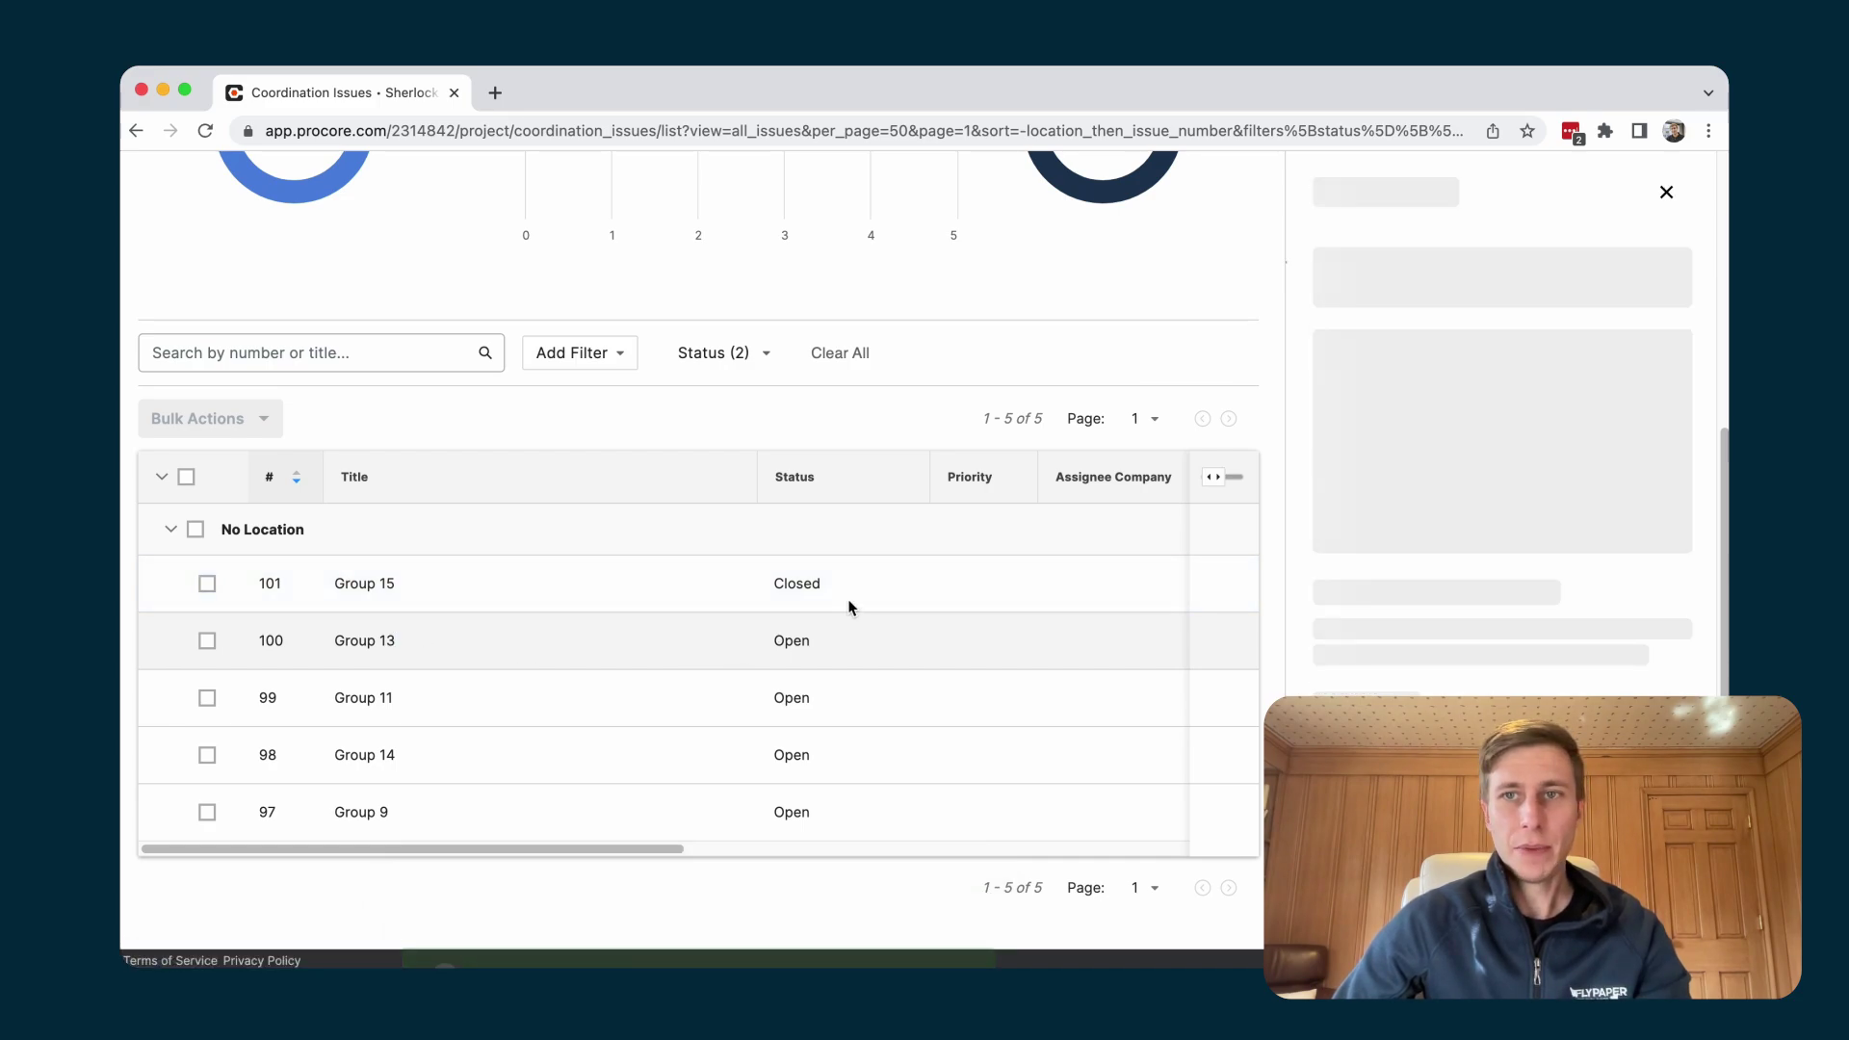
left_click_drag(1404, 639, 1262, 640)
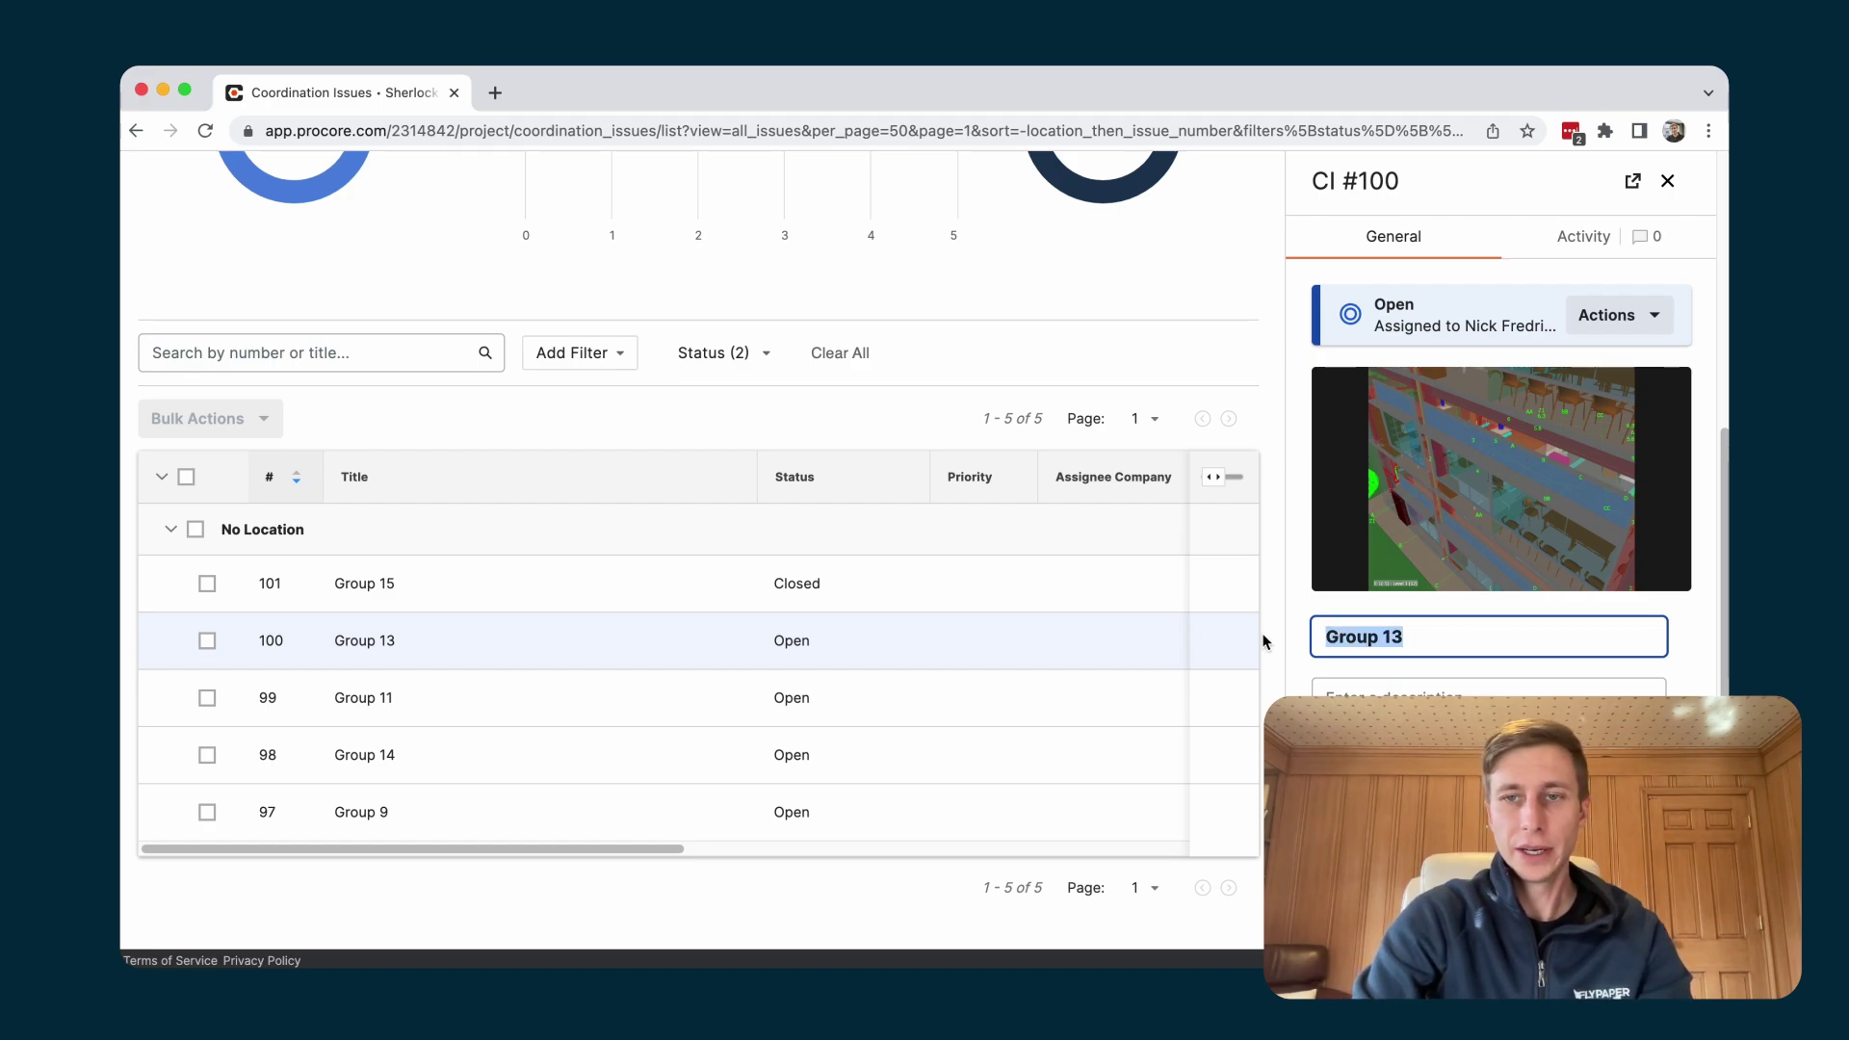
type("Fix this")
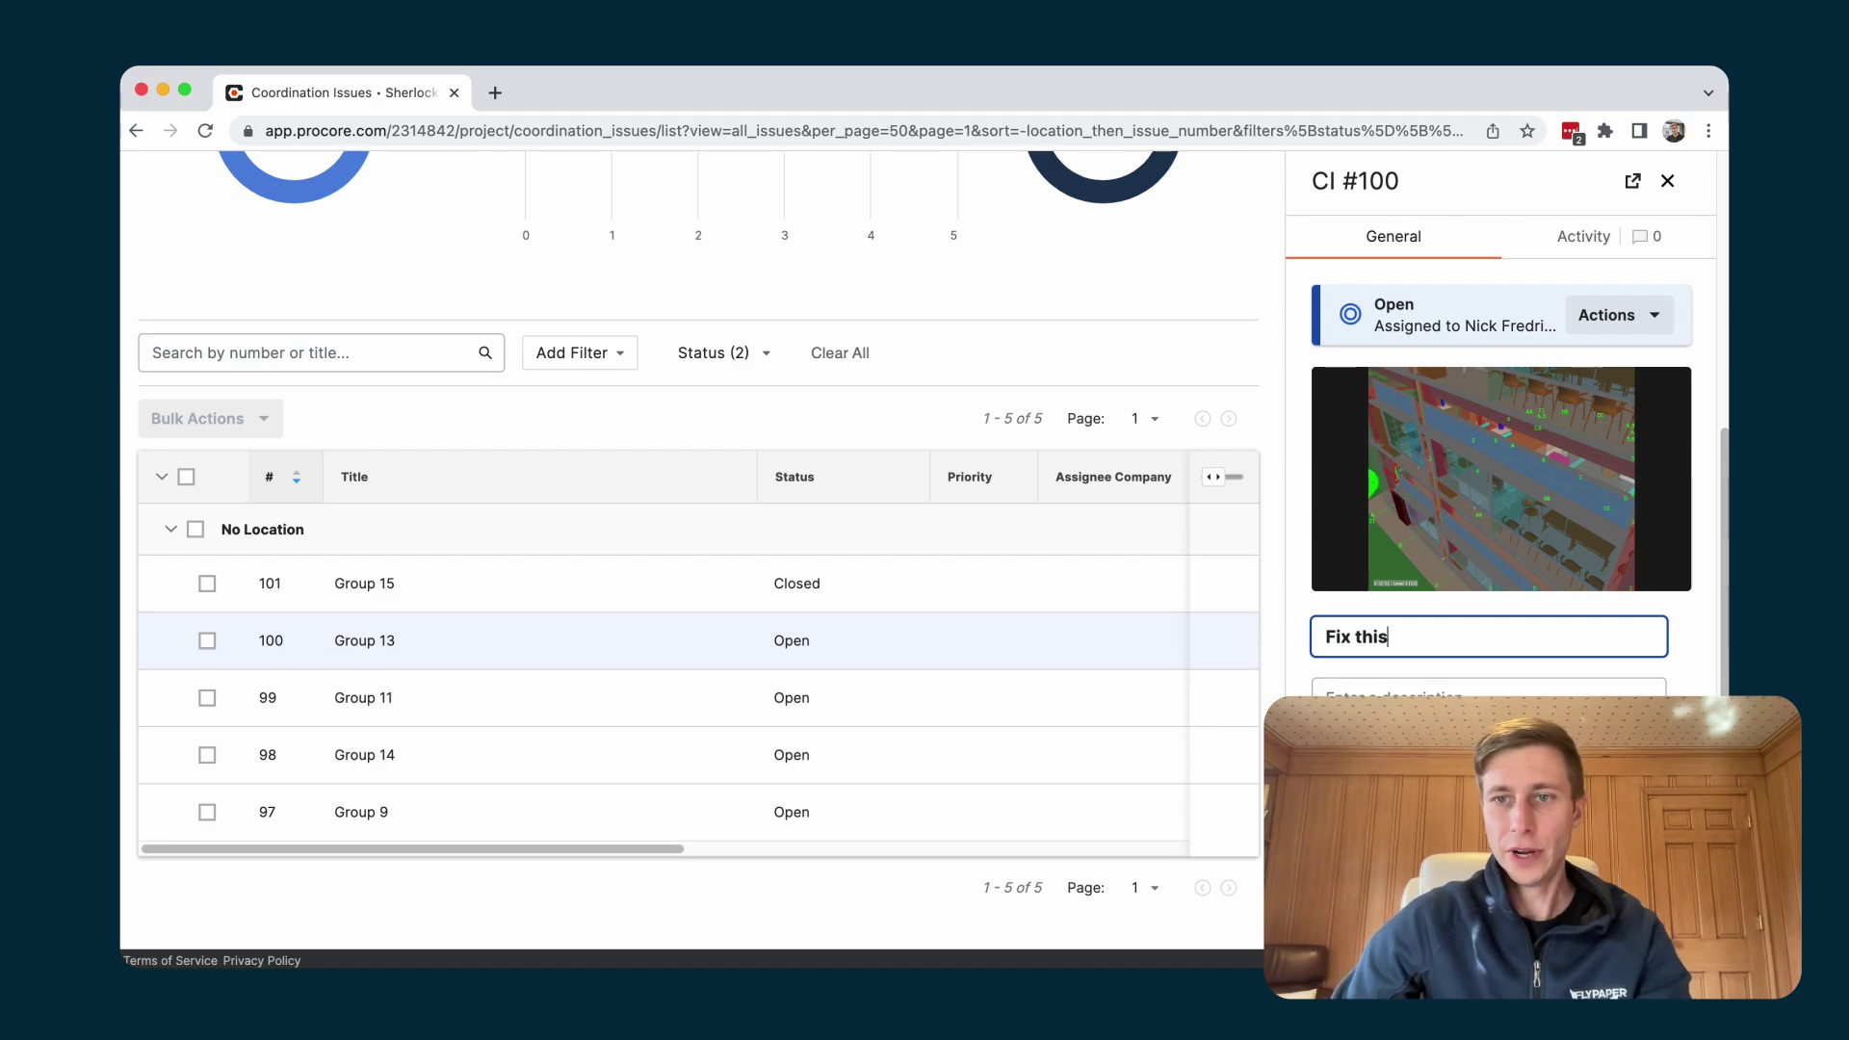
key("Return")
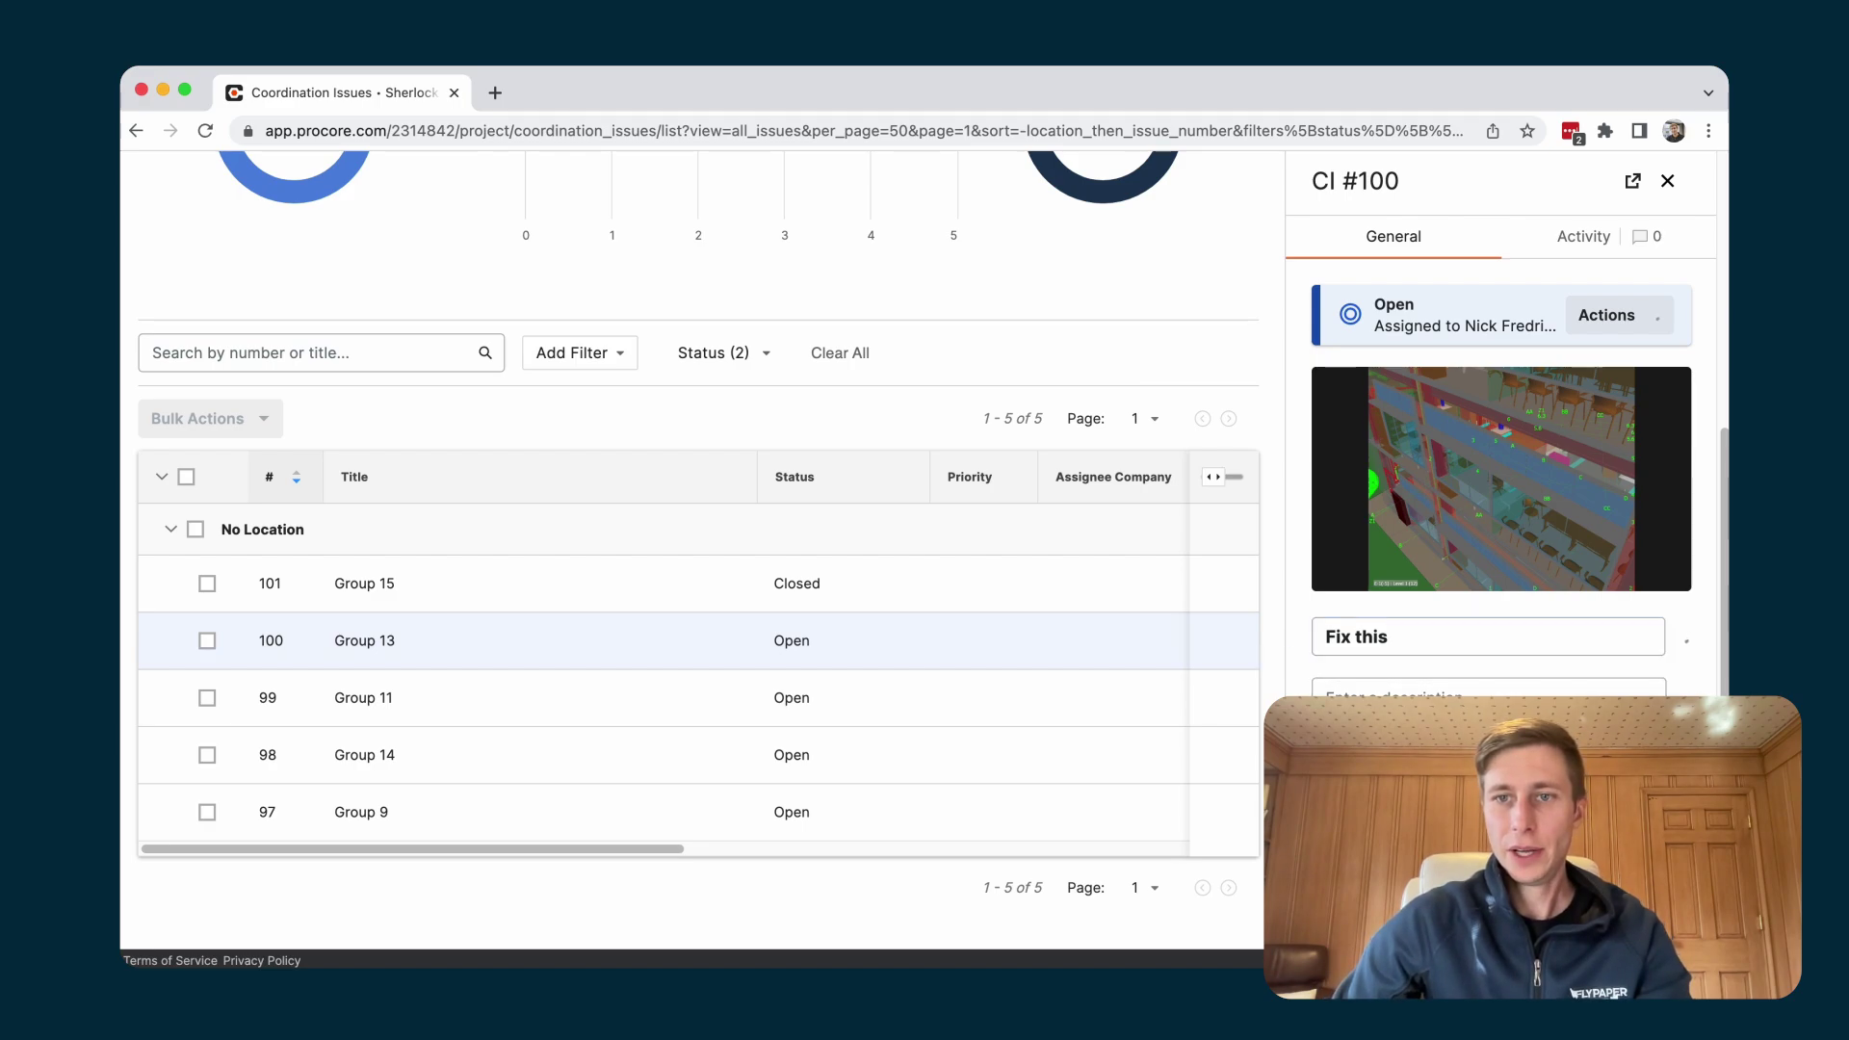
Reassign issue #99 (Group 11) to a different team member.
left_click(437, 708)
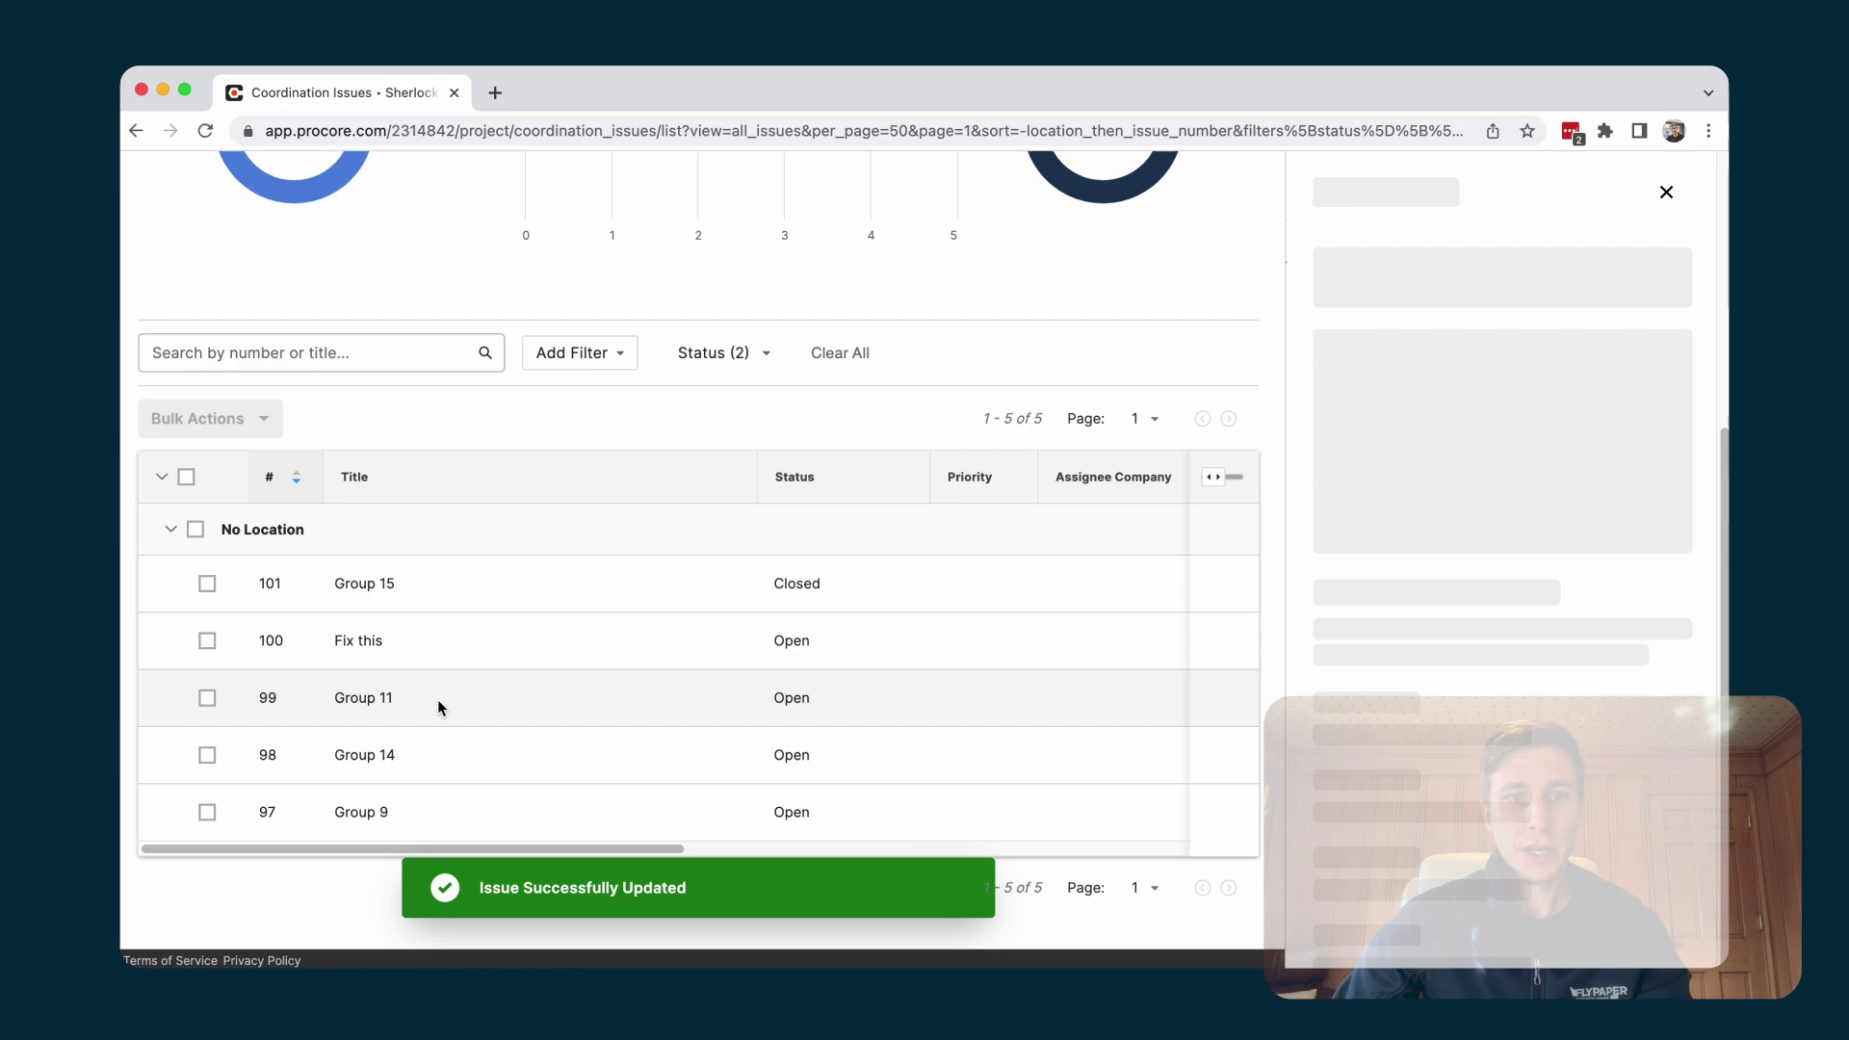
scroll(1506, 836, "down", 5)
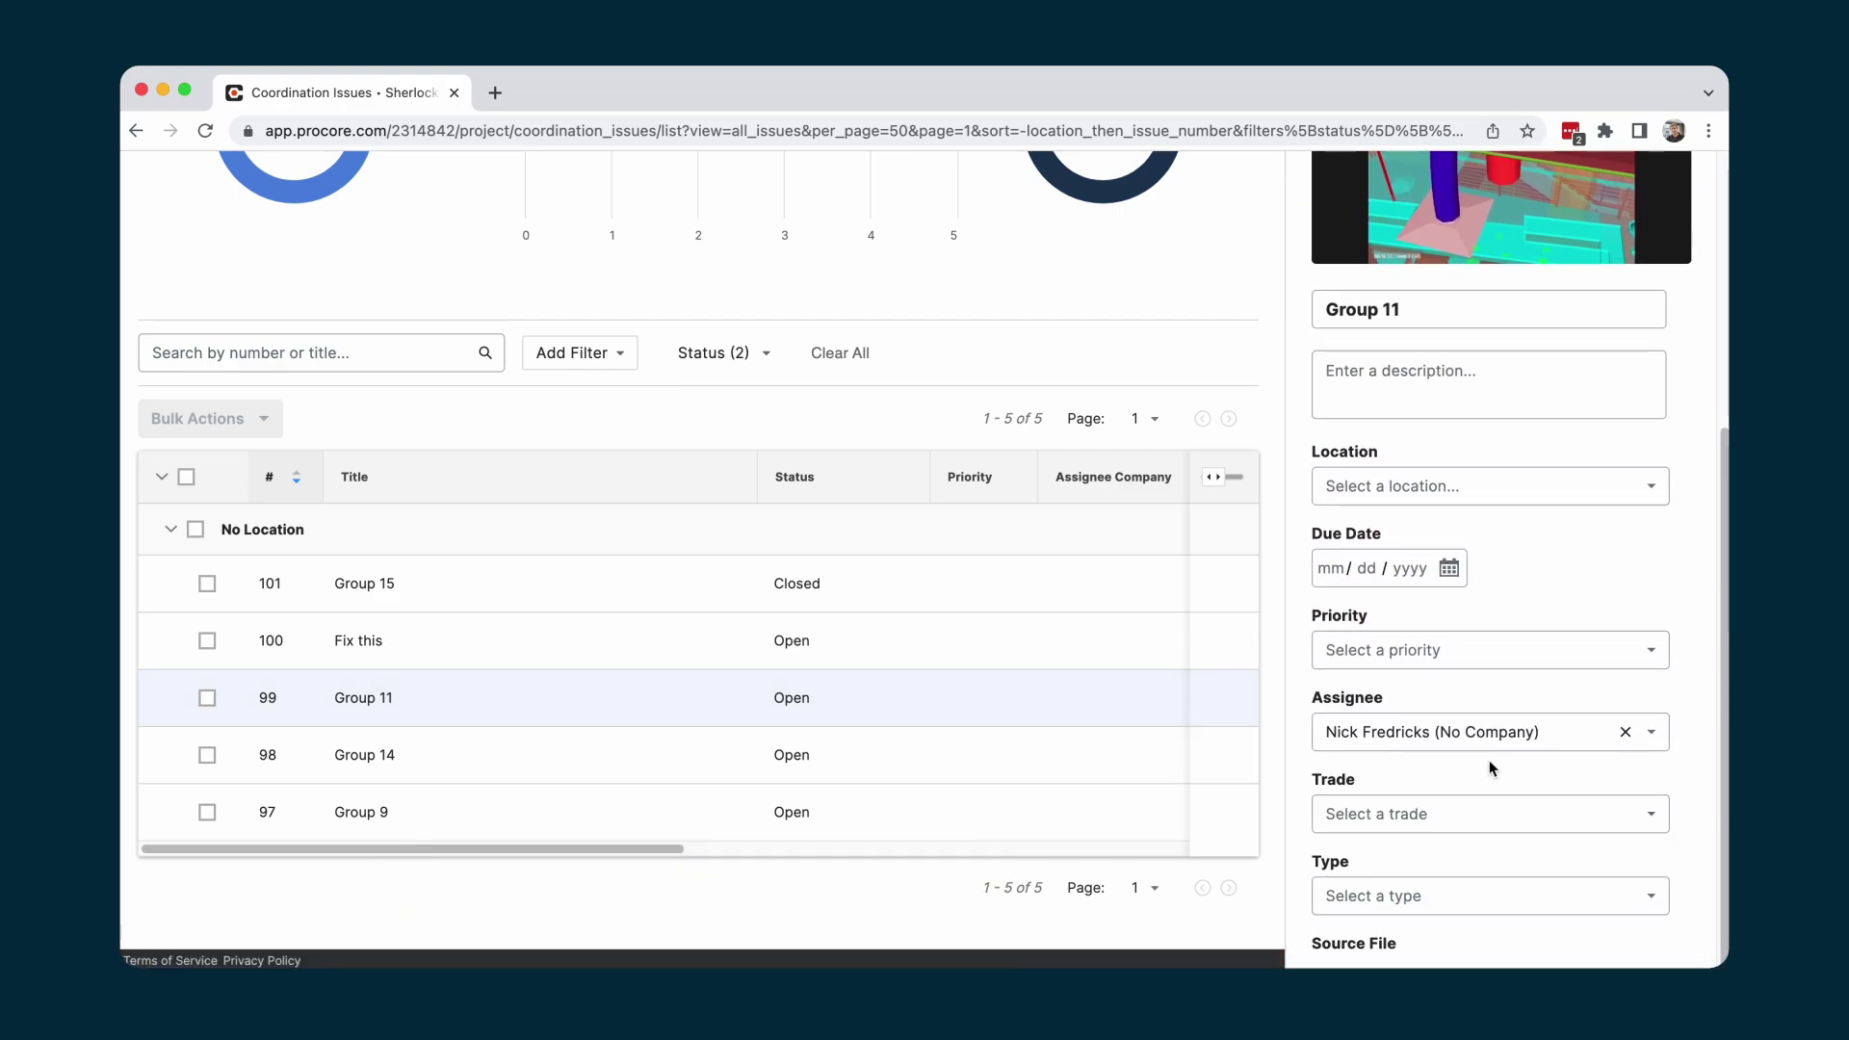
left_click(1652, 740)
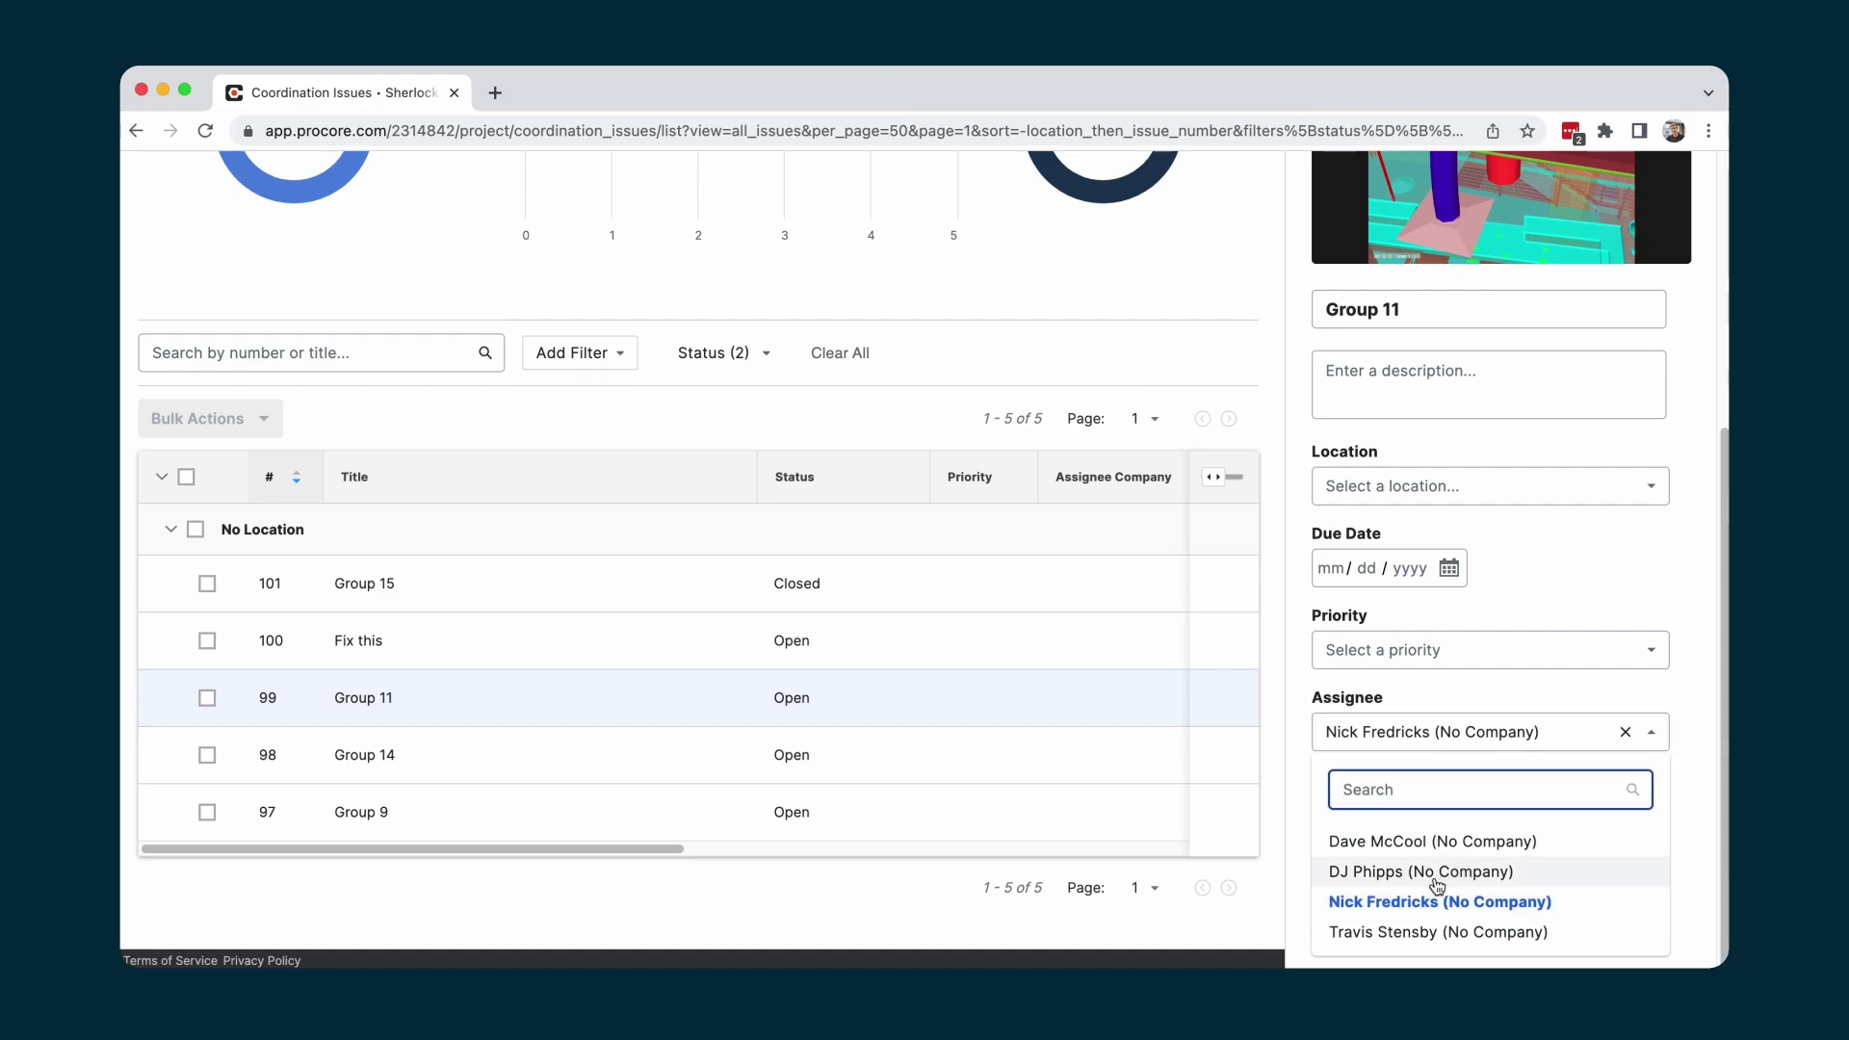
left_click(1429, 842)
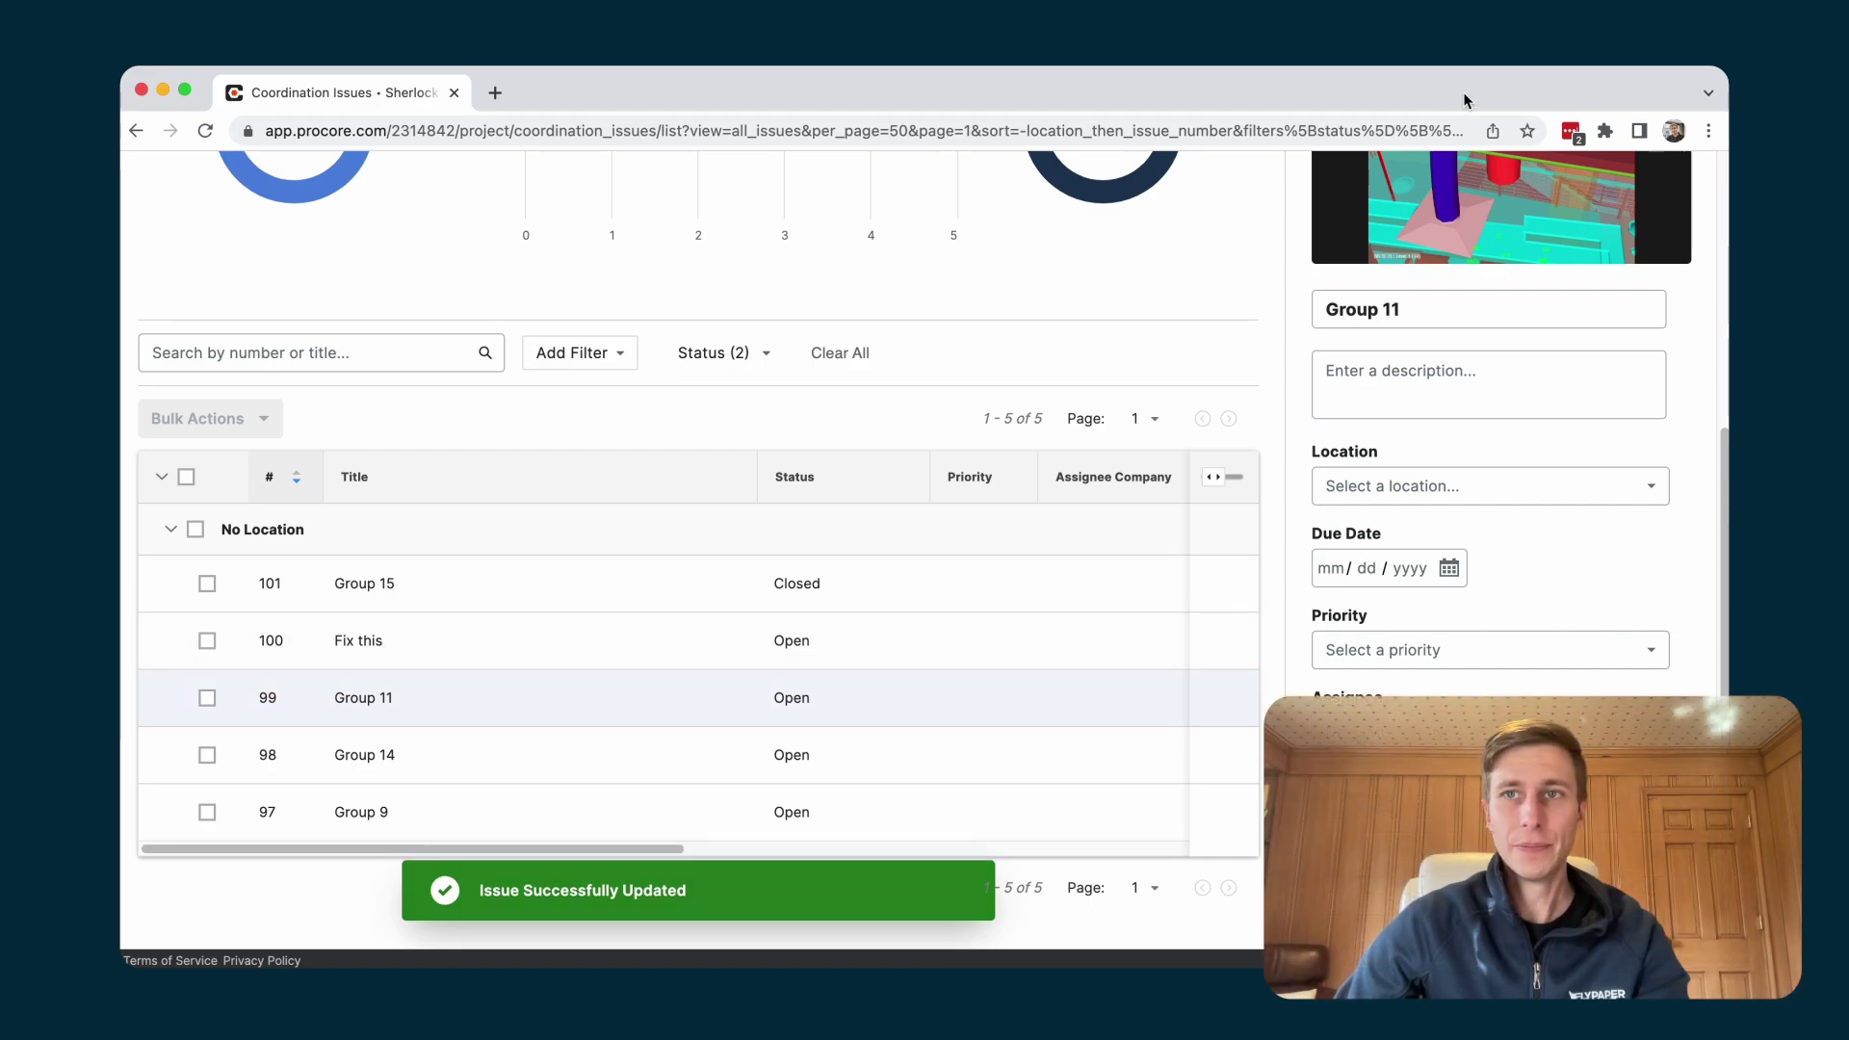
Back in Navisworks, select Group 10 and bring up the pending Procore changes in Linked Issues.
left_click(162, 89)
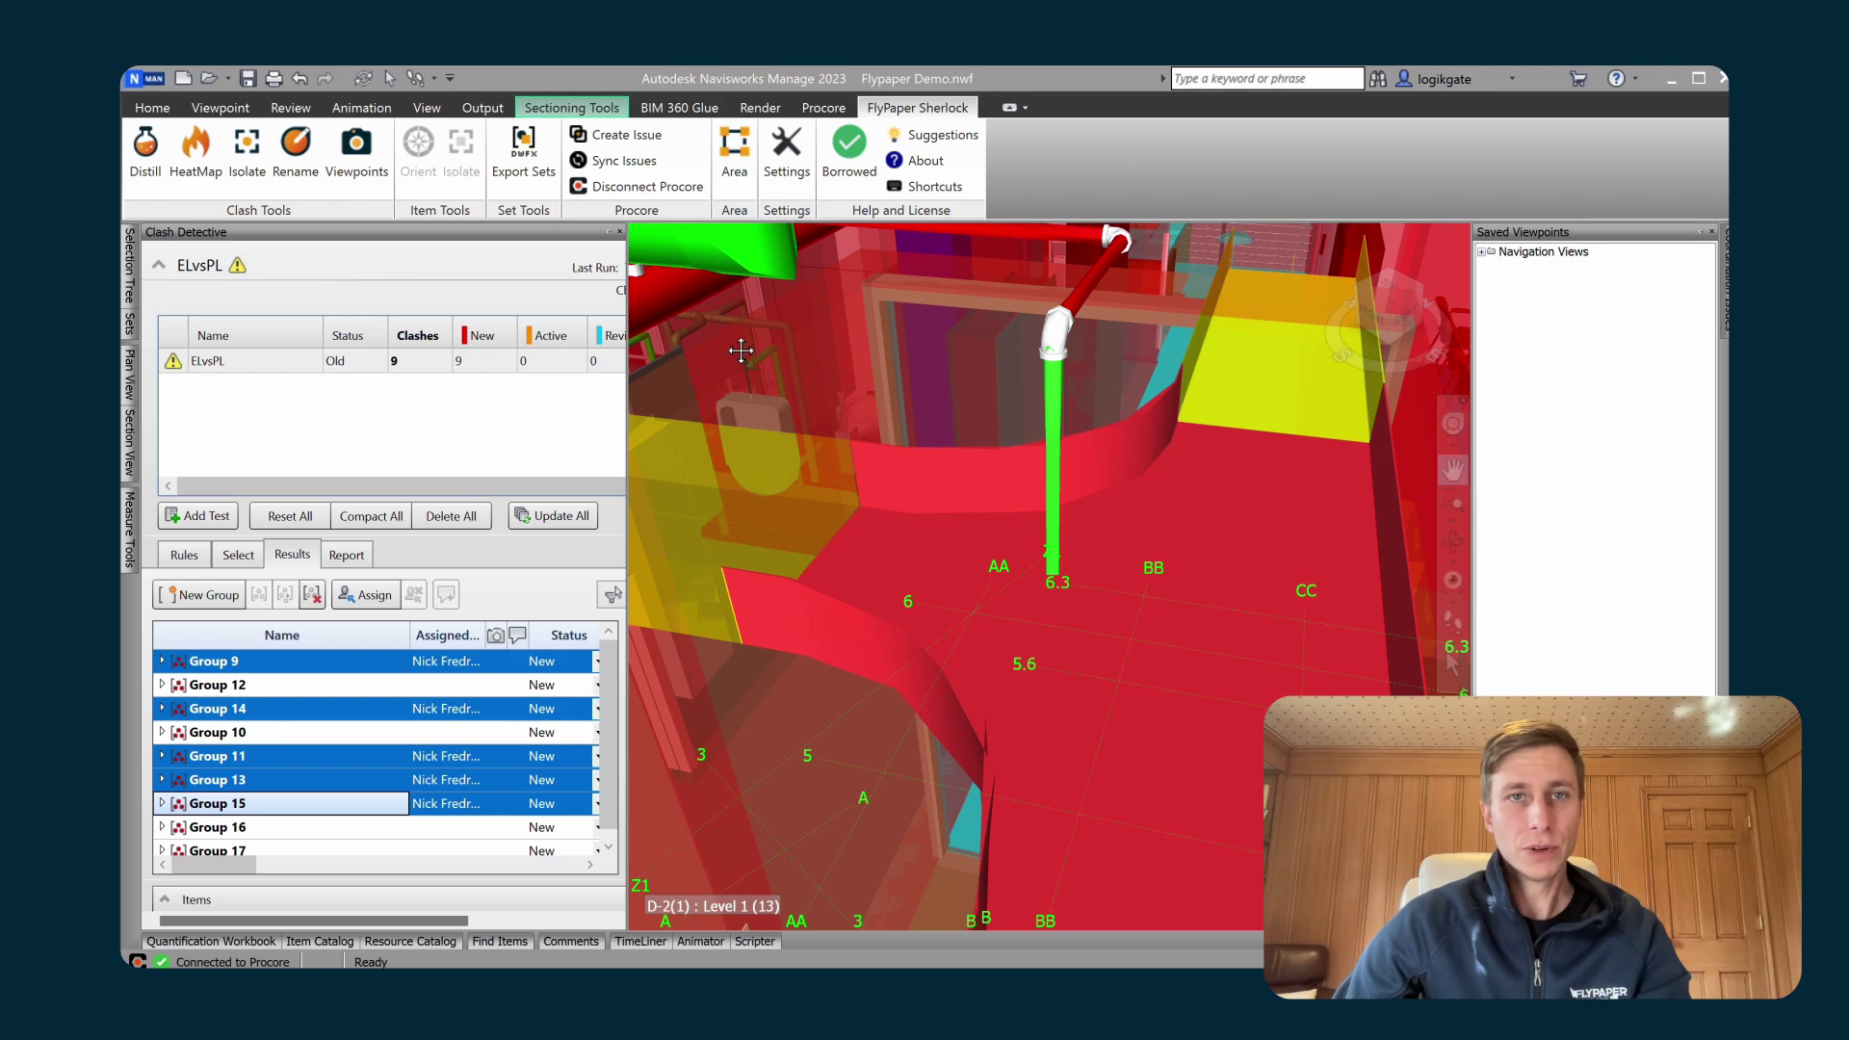
left_click(372, 733)
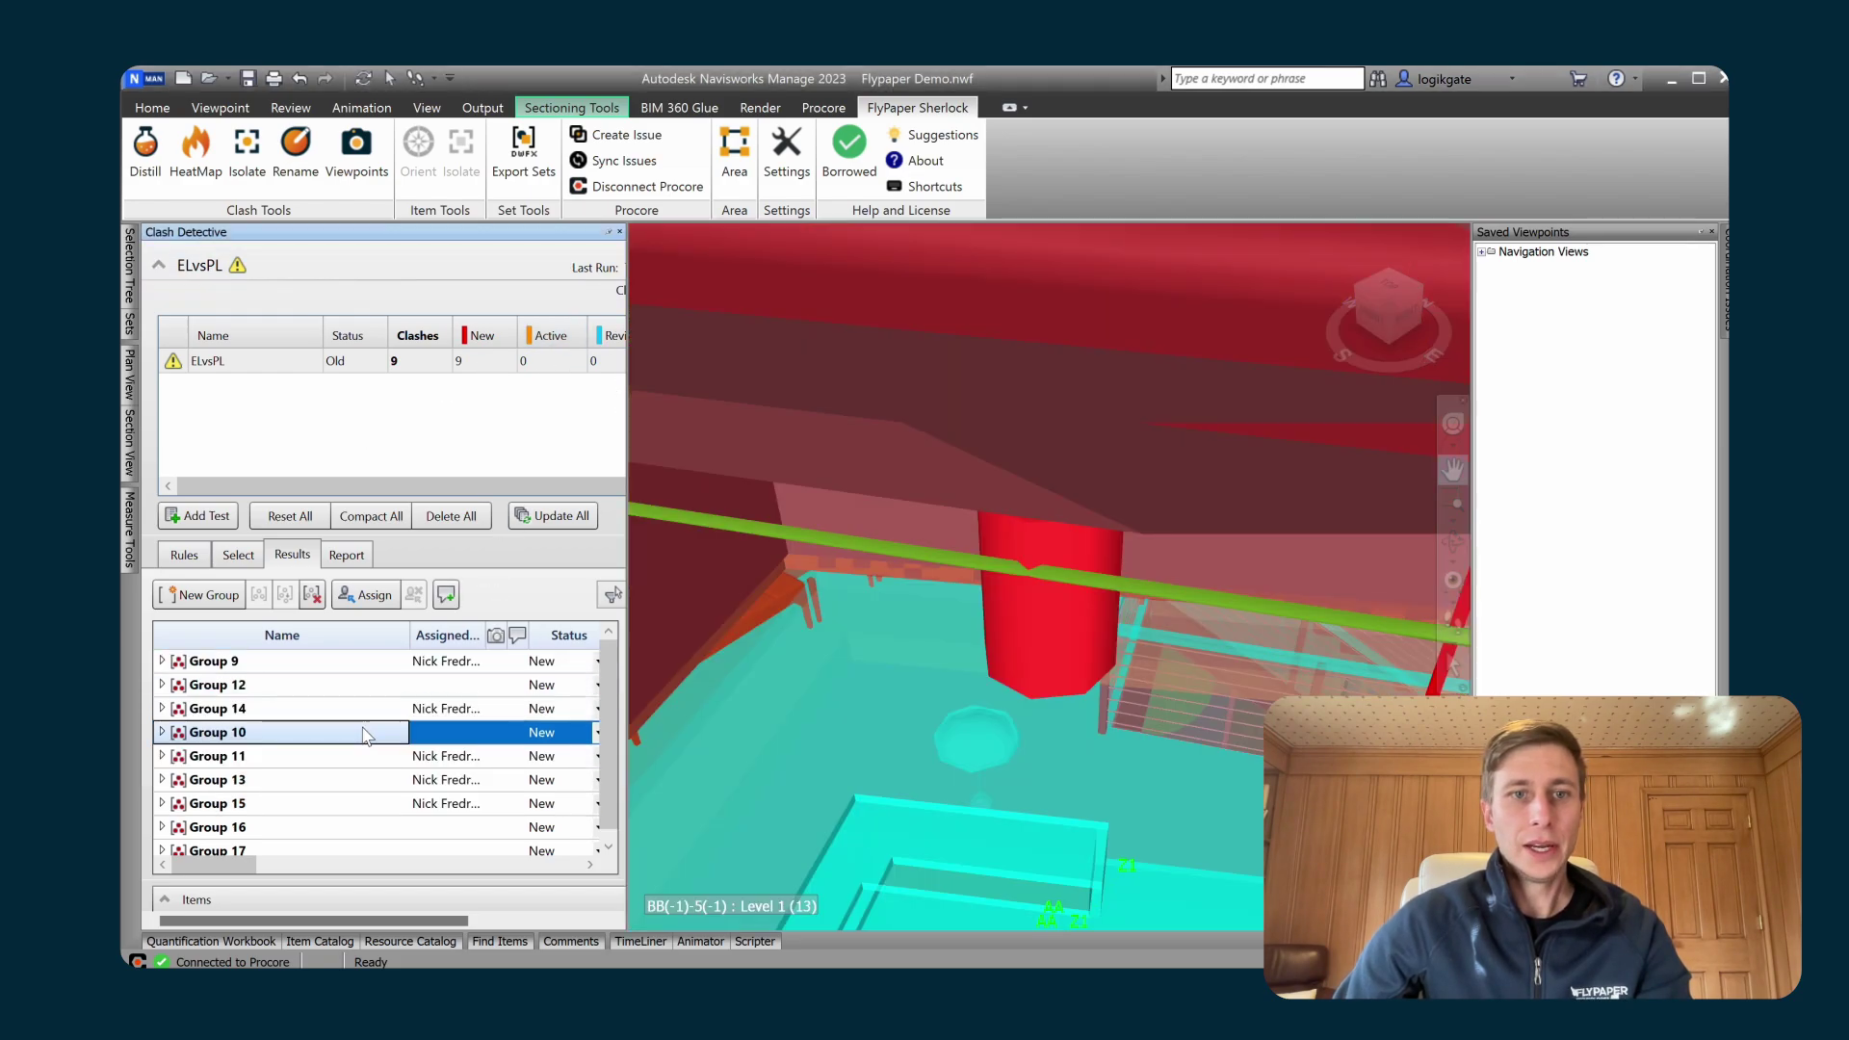
left_click(643, 171)
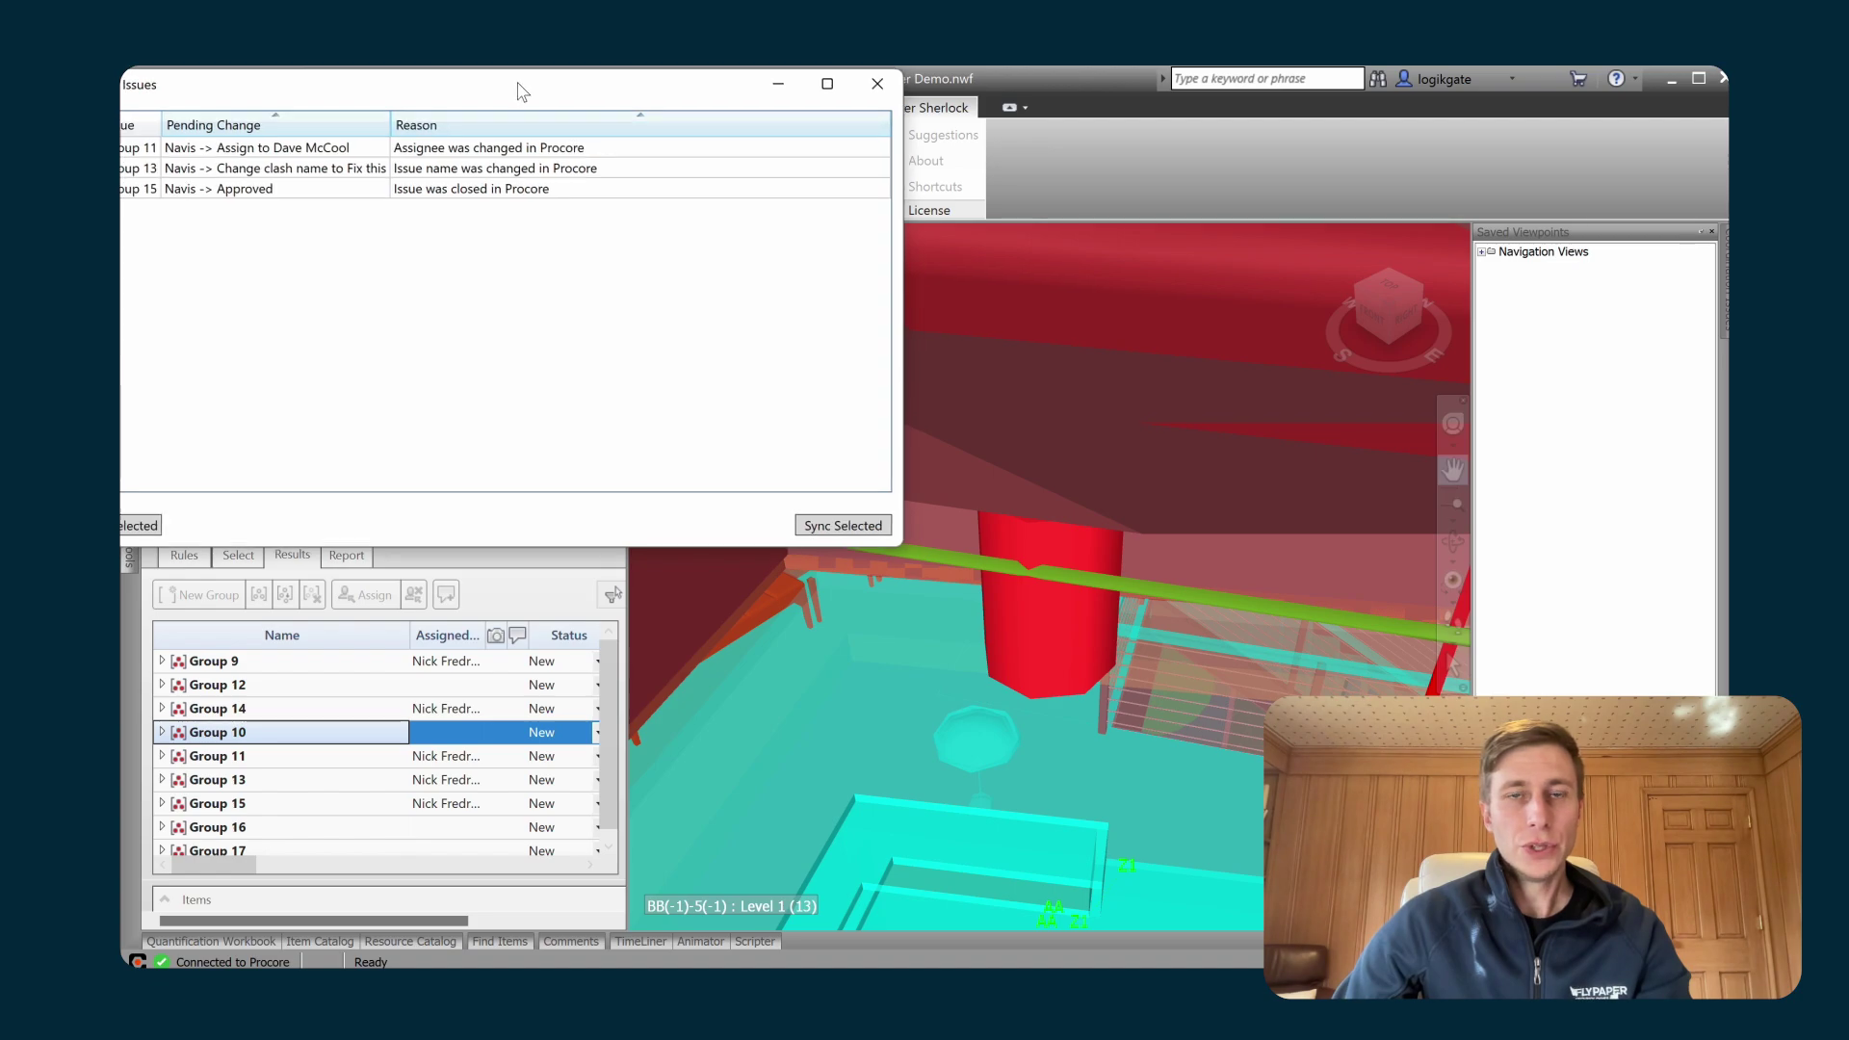
left_click_drag(516, 84, 1028, 273)
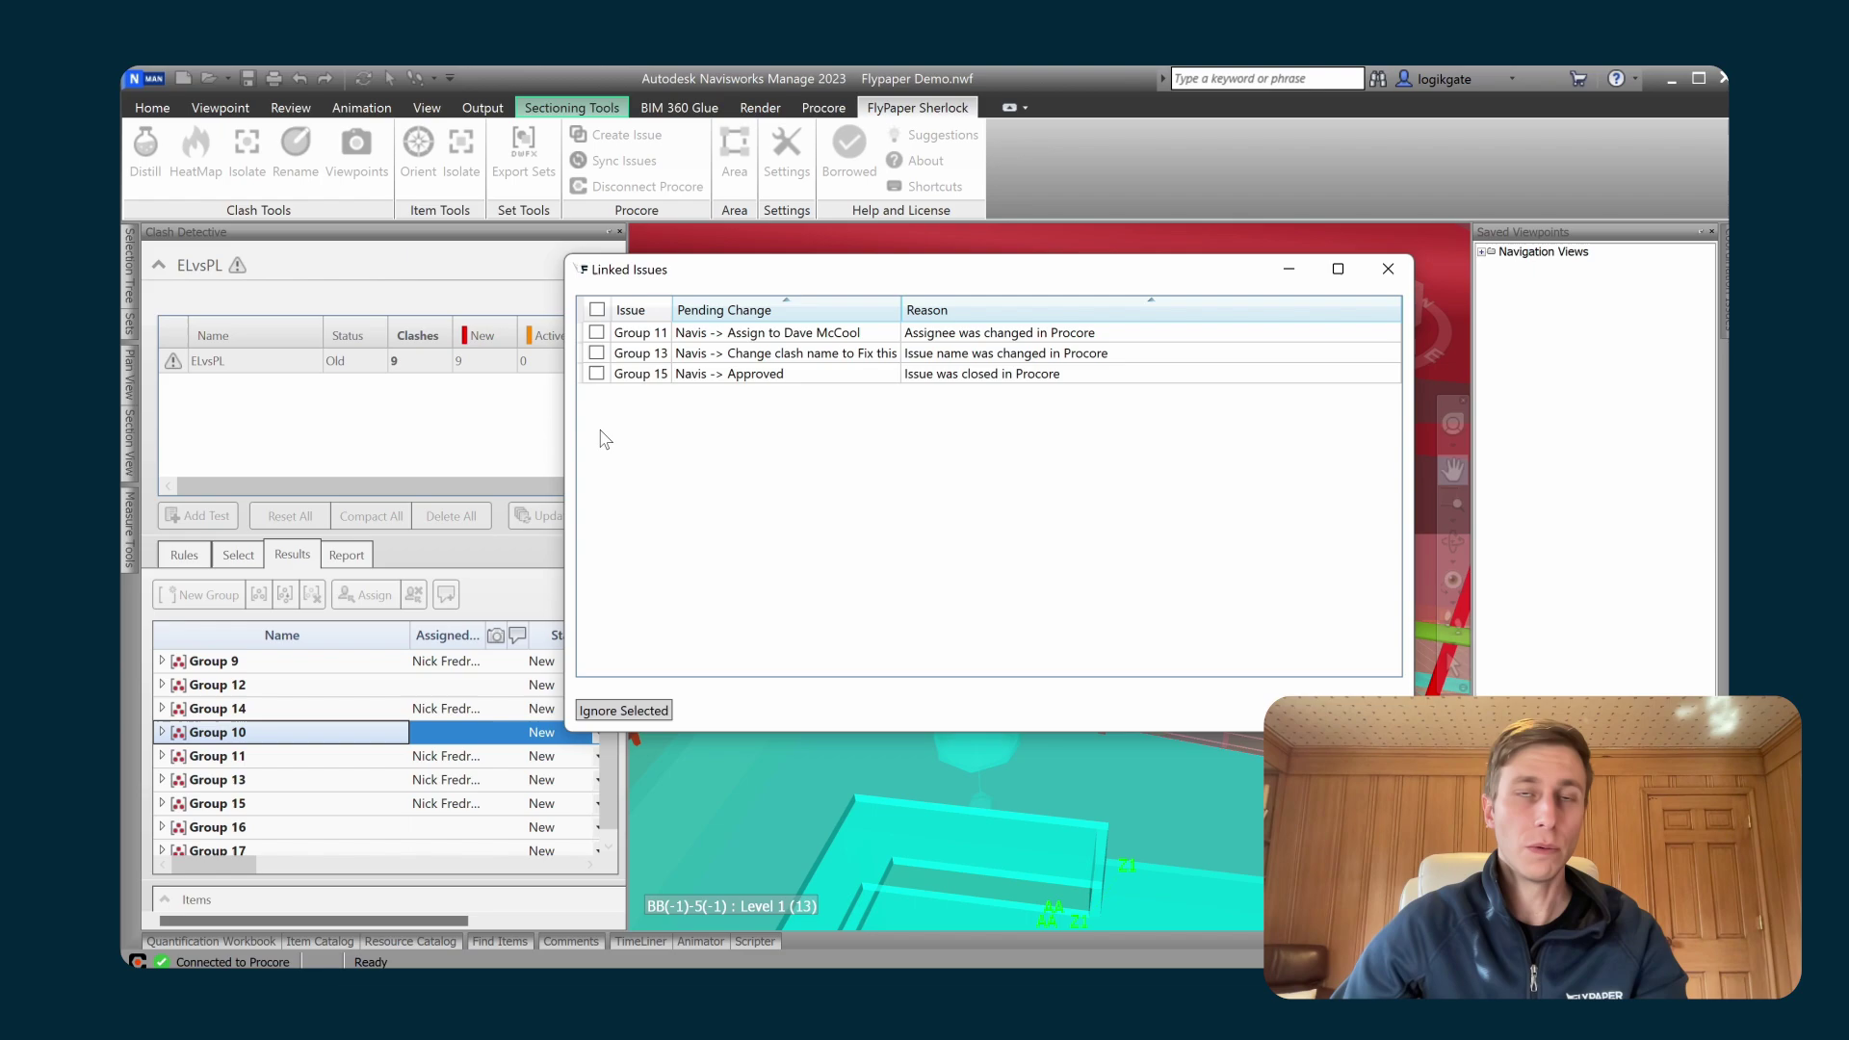
Tick and untick the Group 13 rename, then close Linked Issues without syncing.
left_click(596, 353)
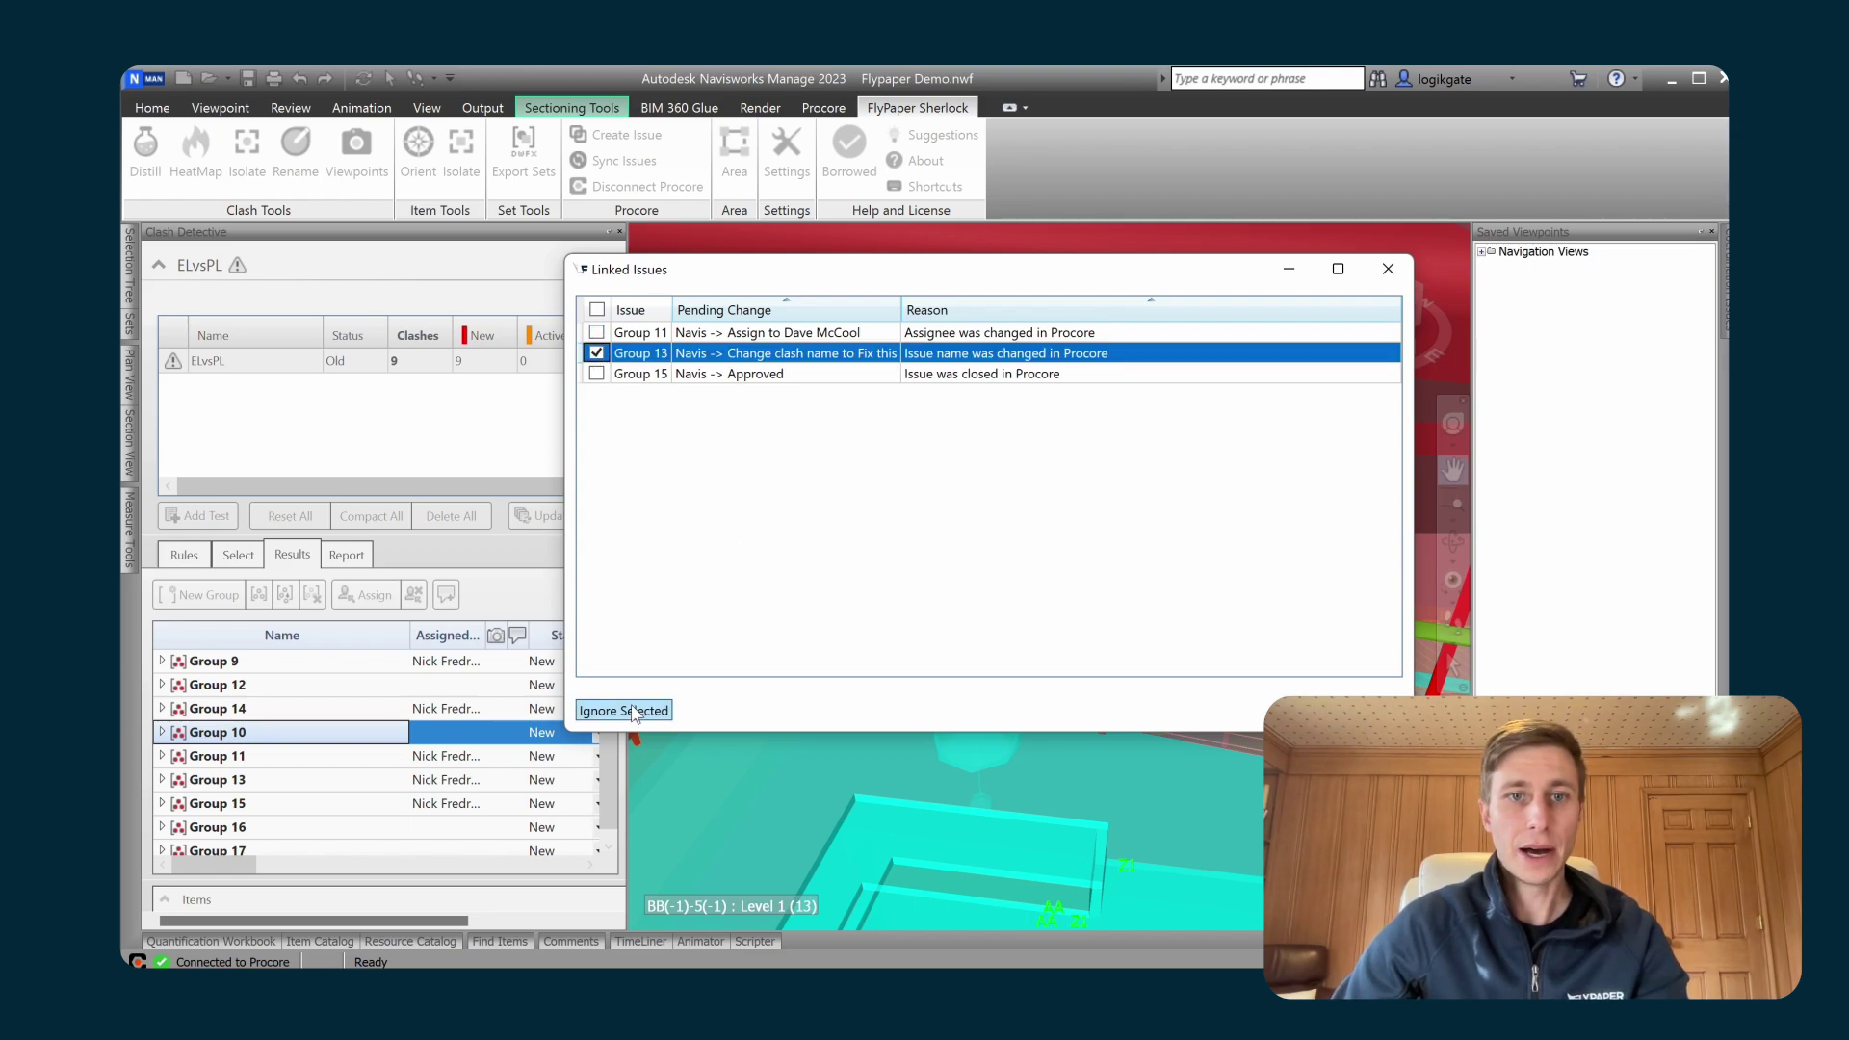
left_click(597, 354)
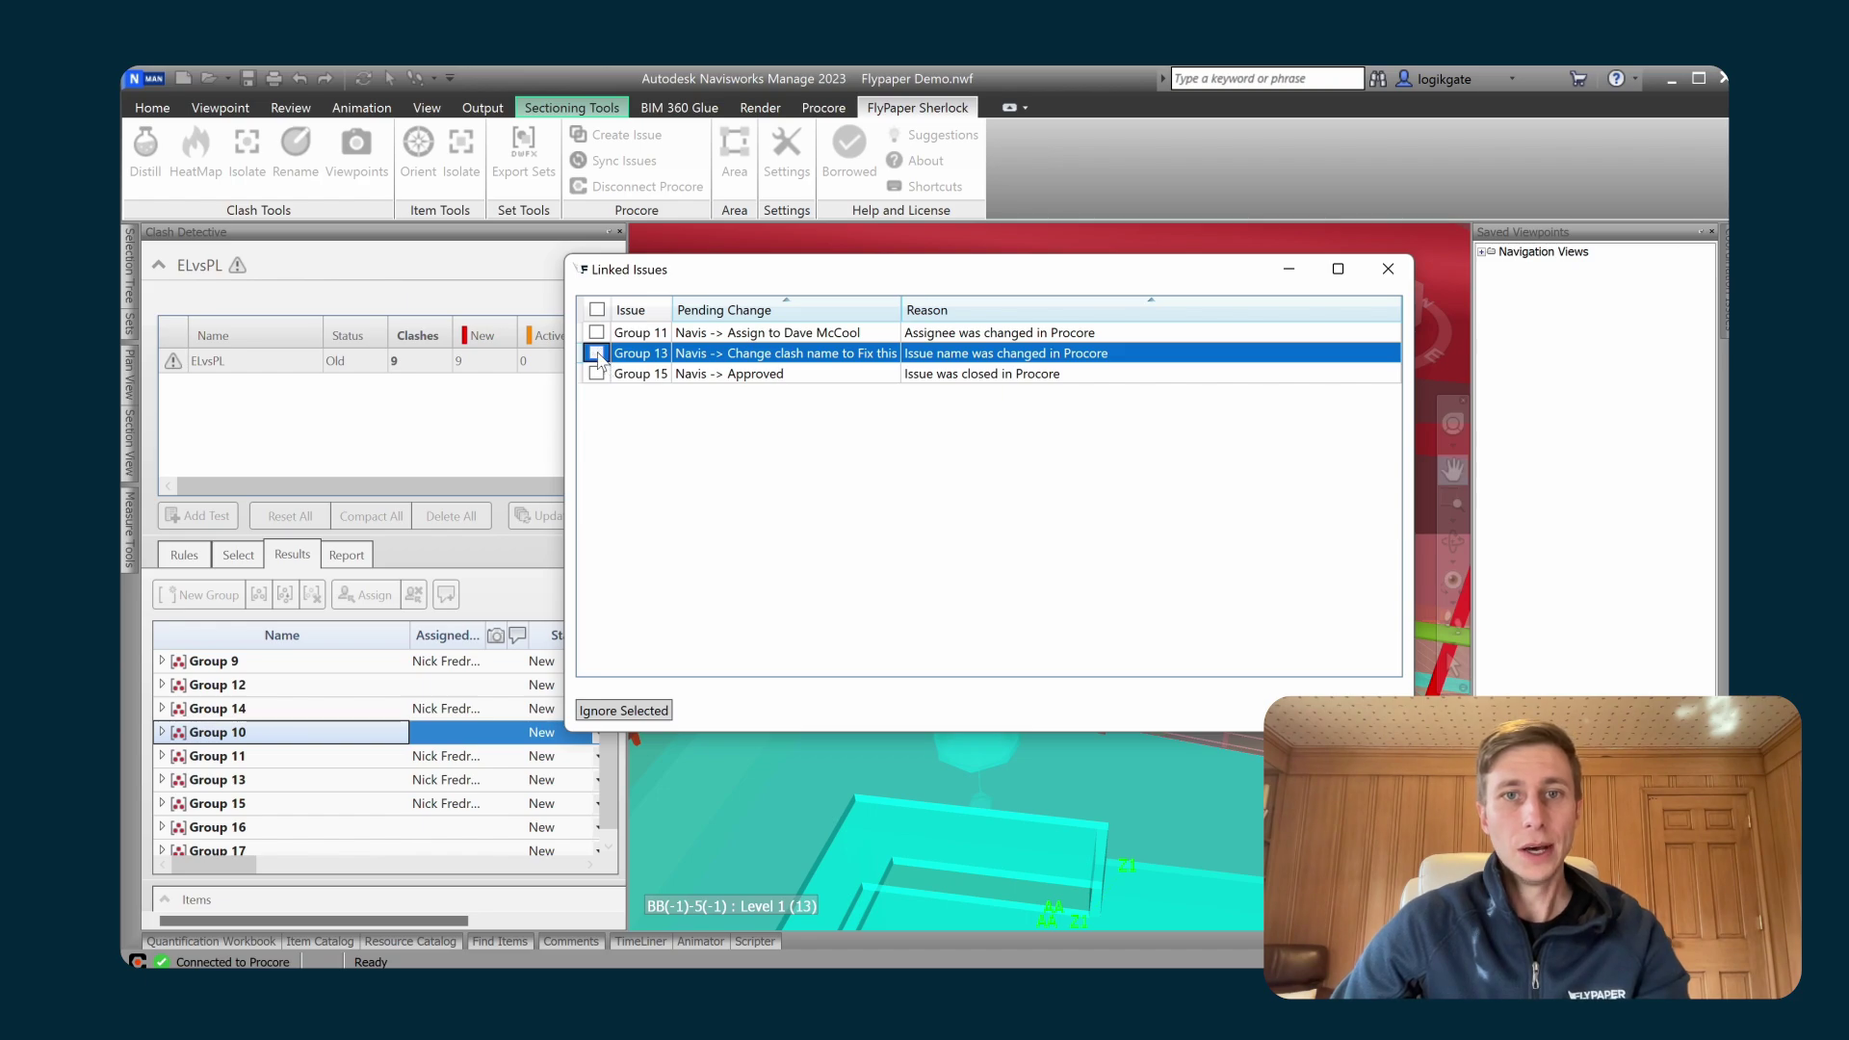
left_click(1390, 273)
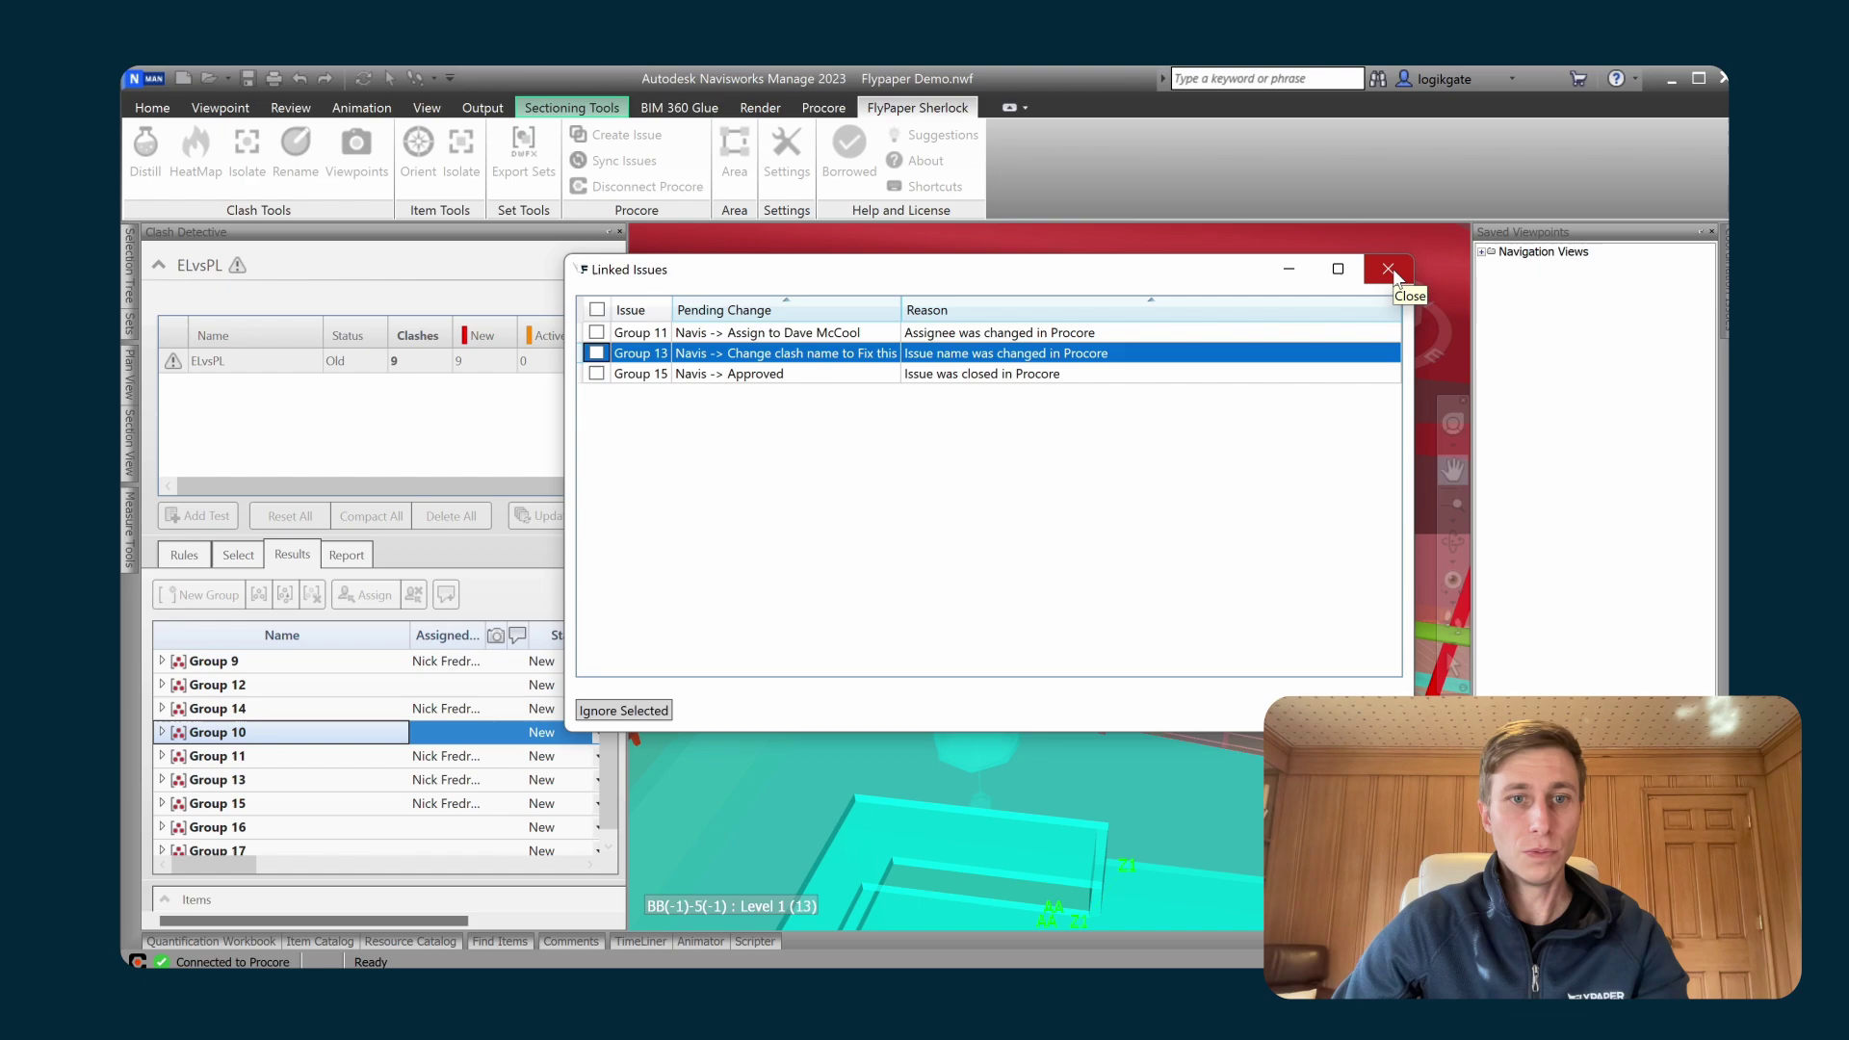
left_click(1392, 272)
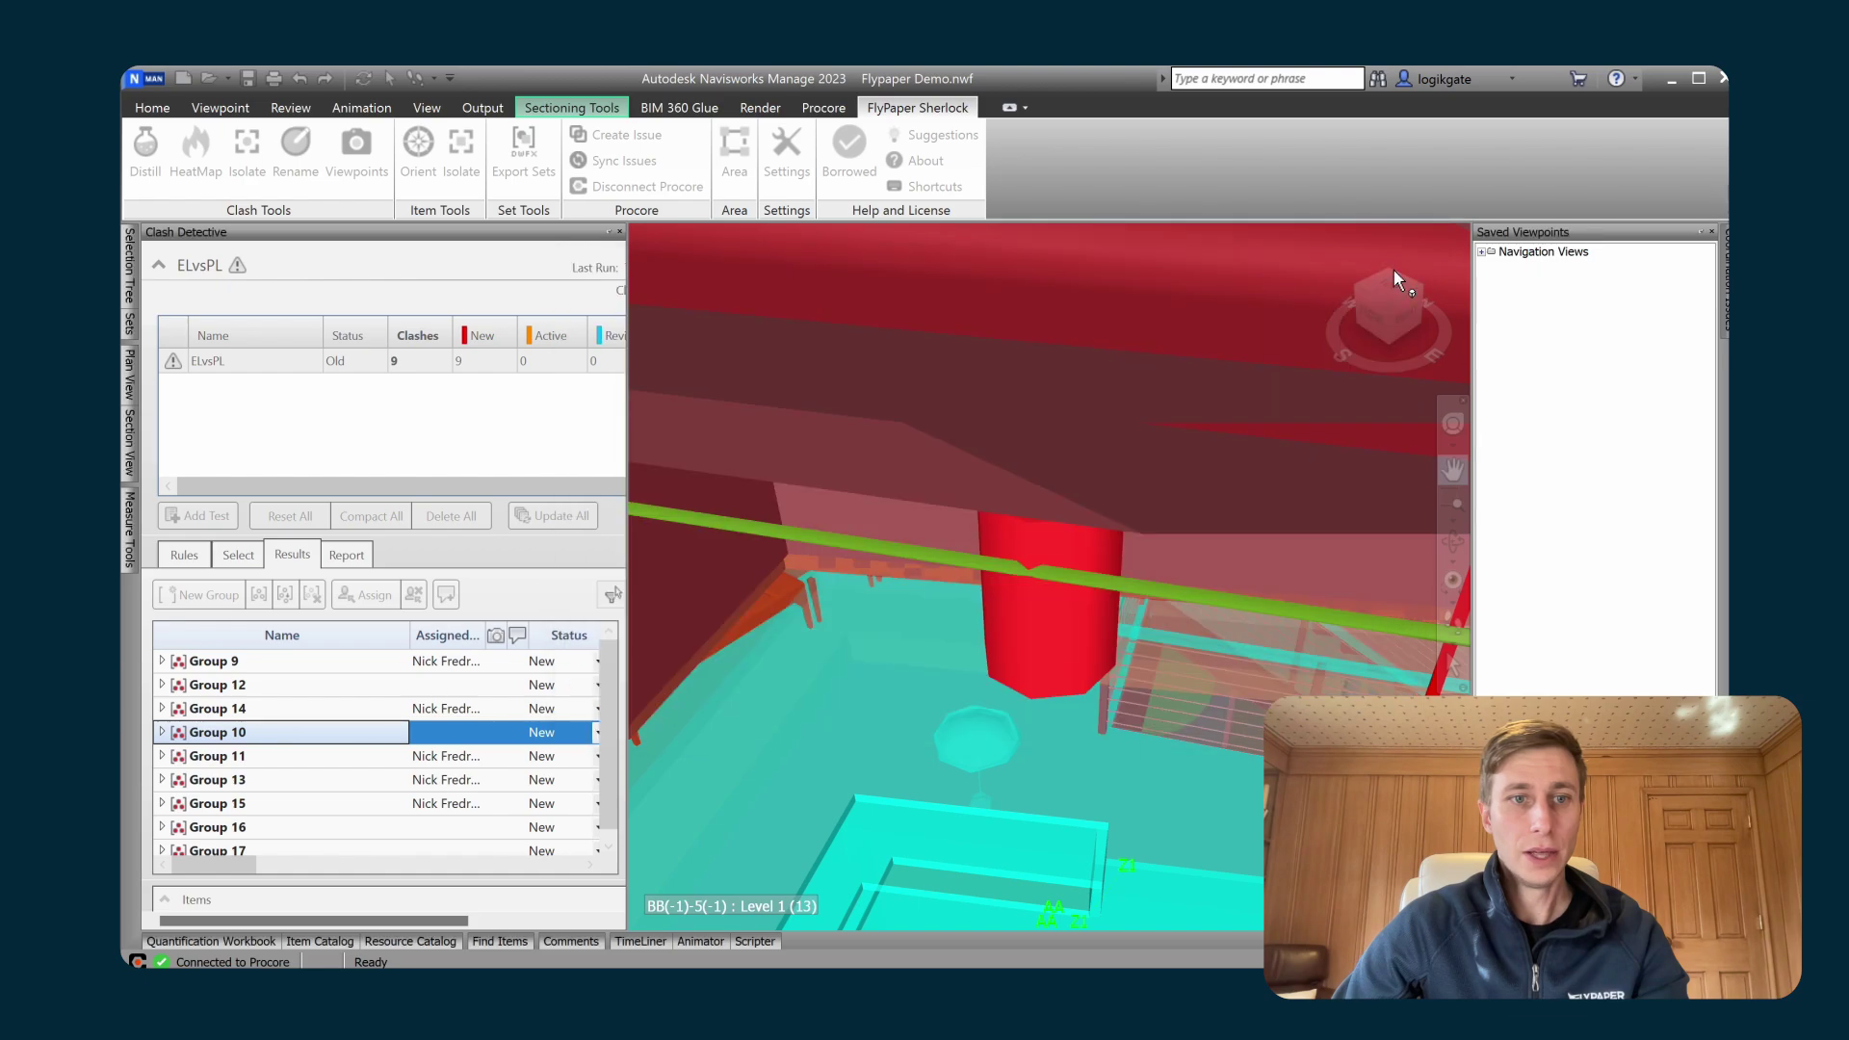
Rename clash group Group 9 to 'Fix this #2' and change its status to Approved.
left_click(275, 664)
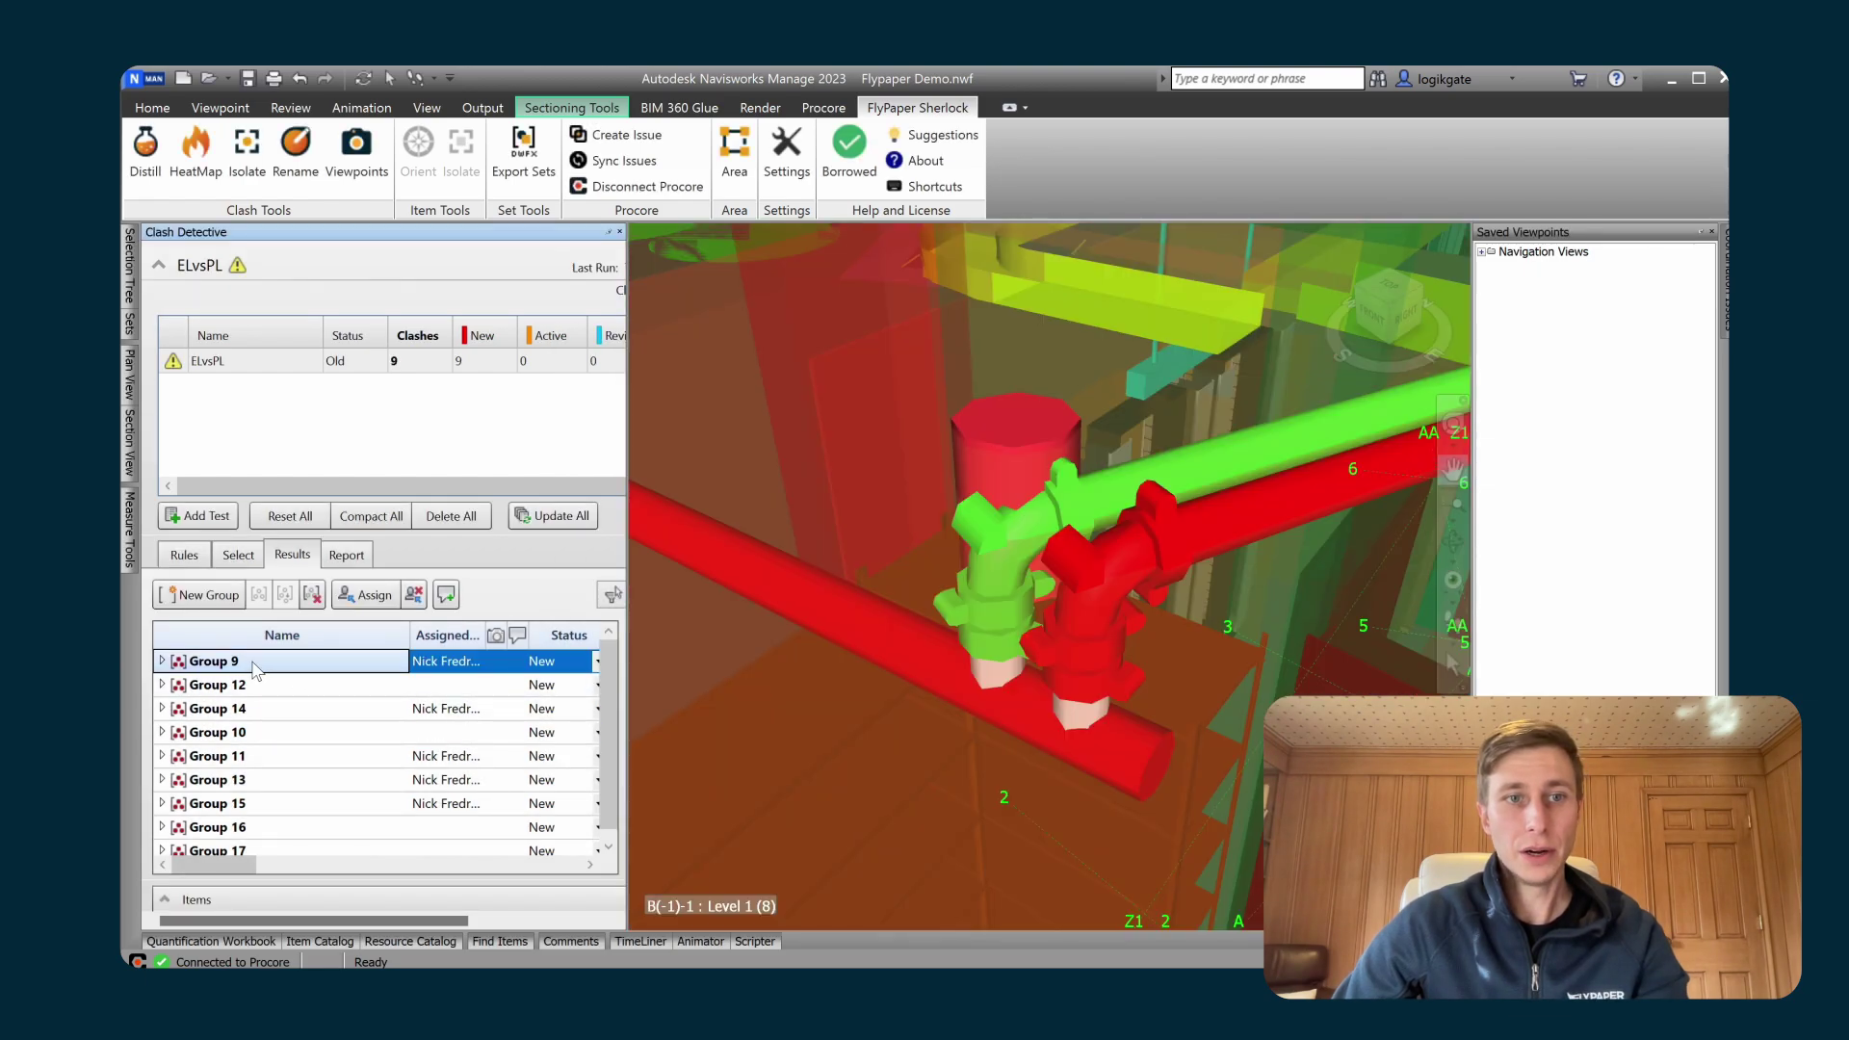
left_click(255, 669)
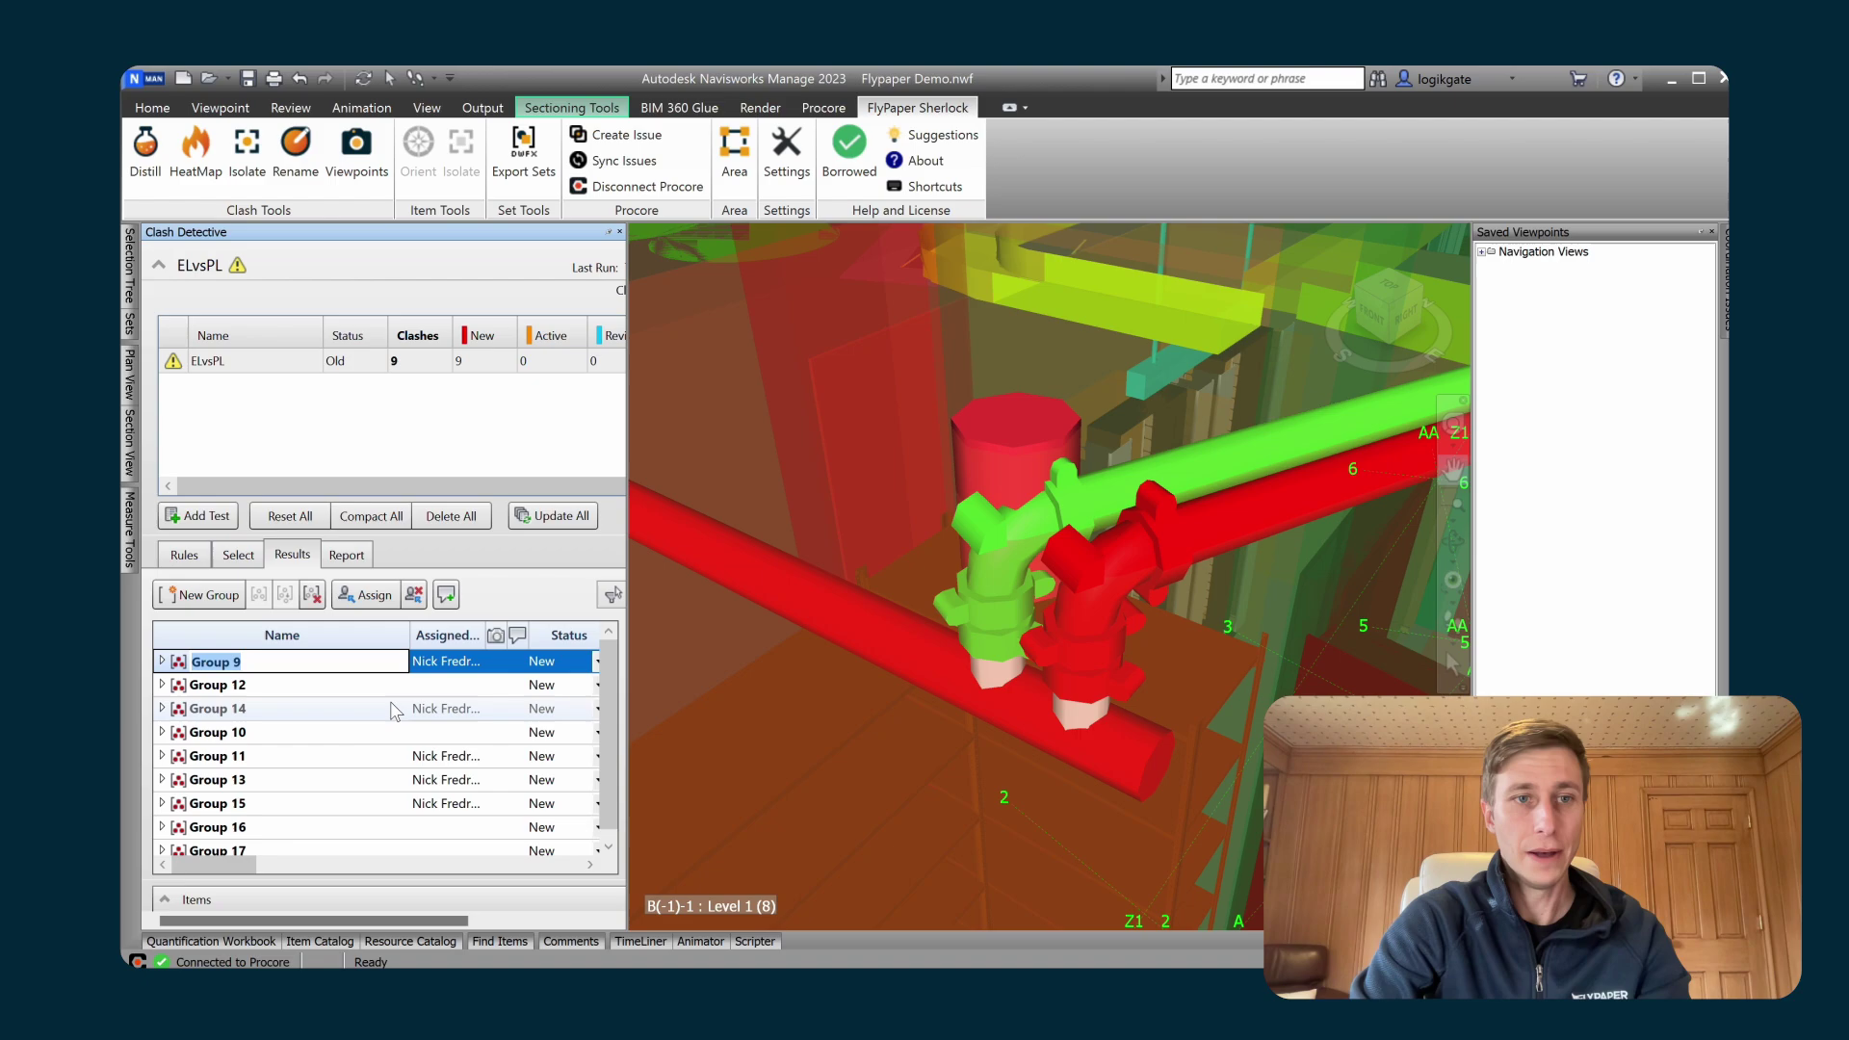
type("F")
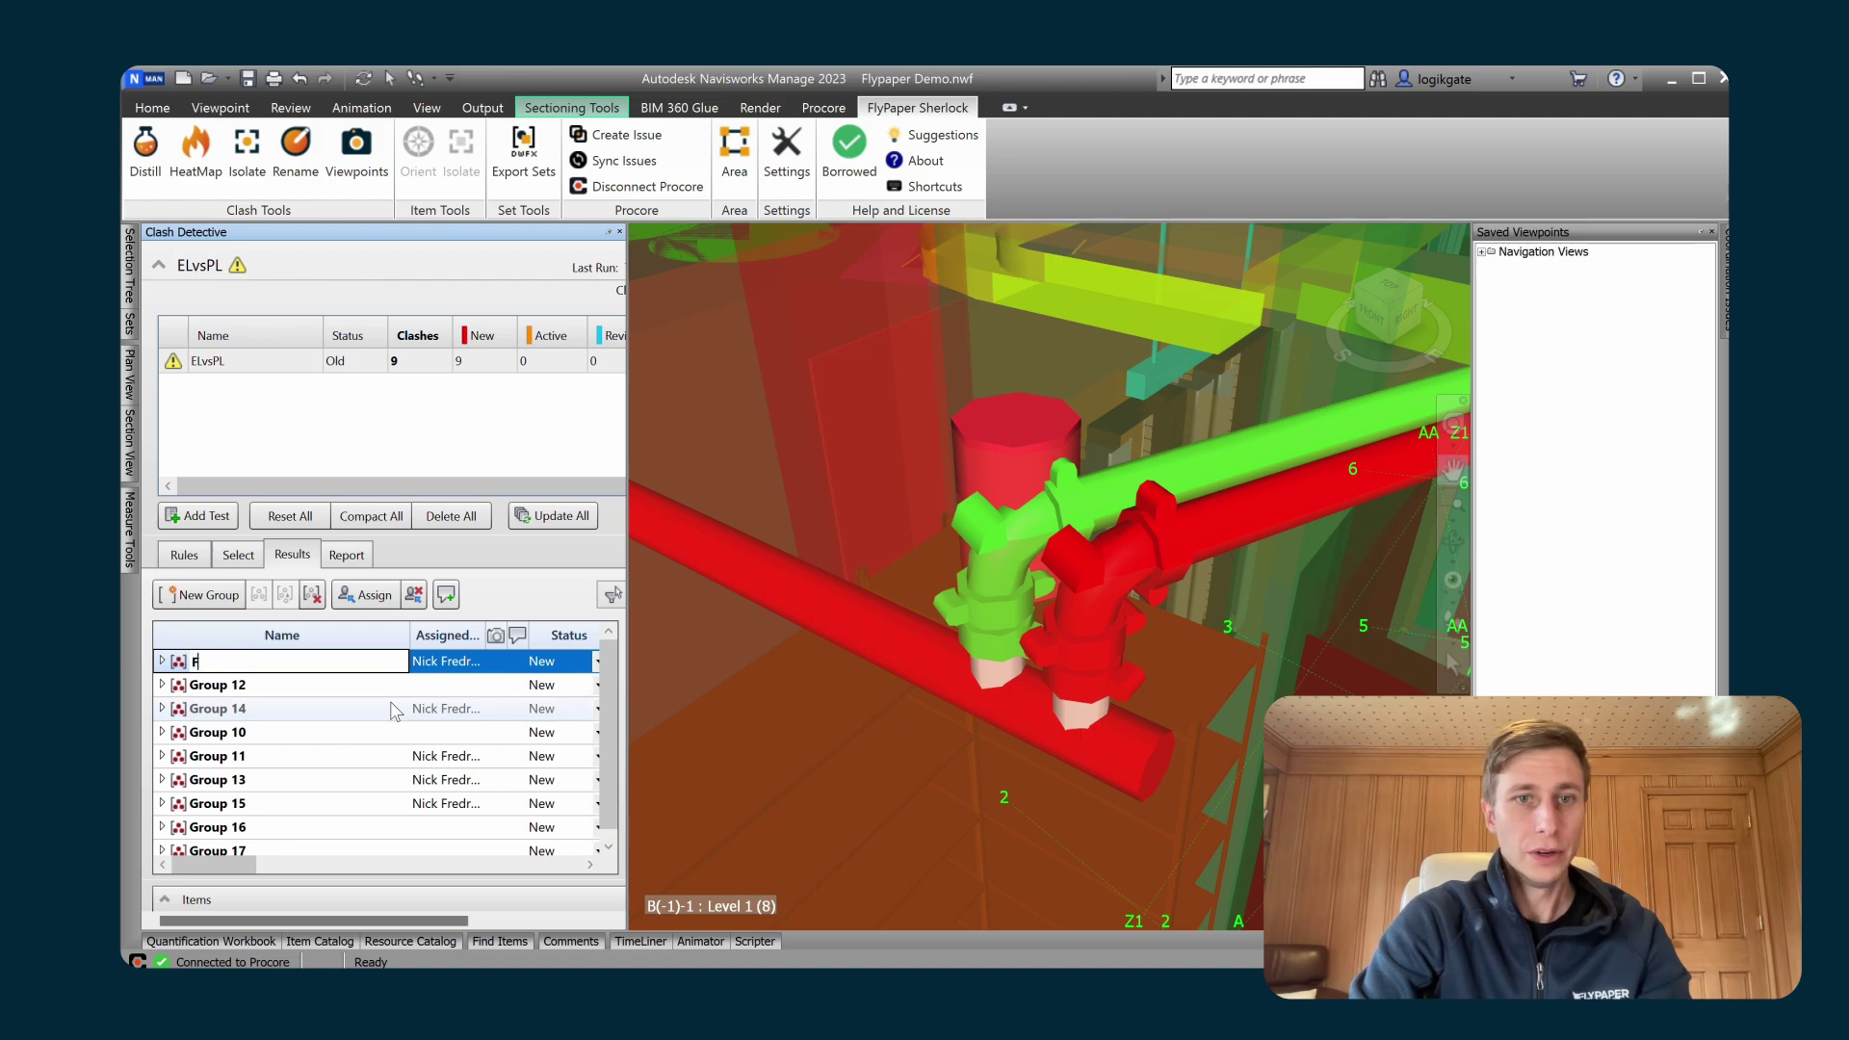
type("ix this")
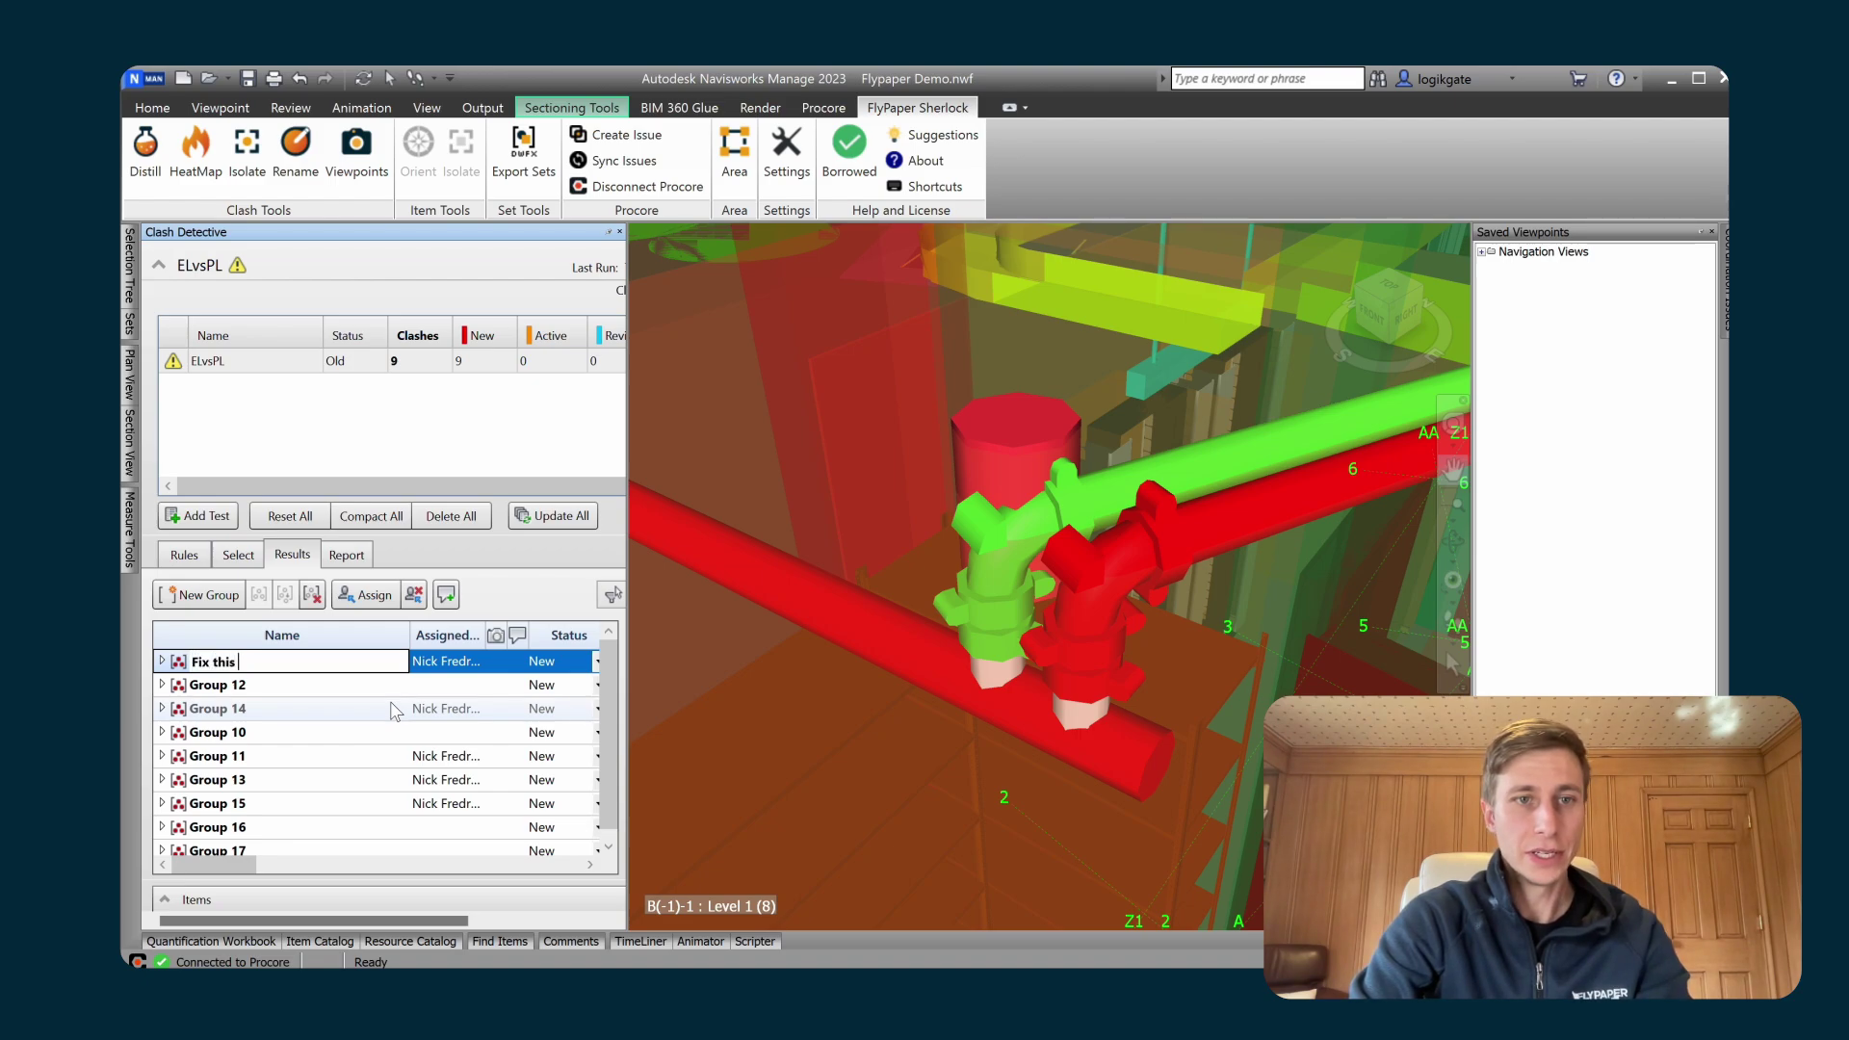
type(" #2")
key("Return")
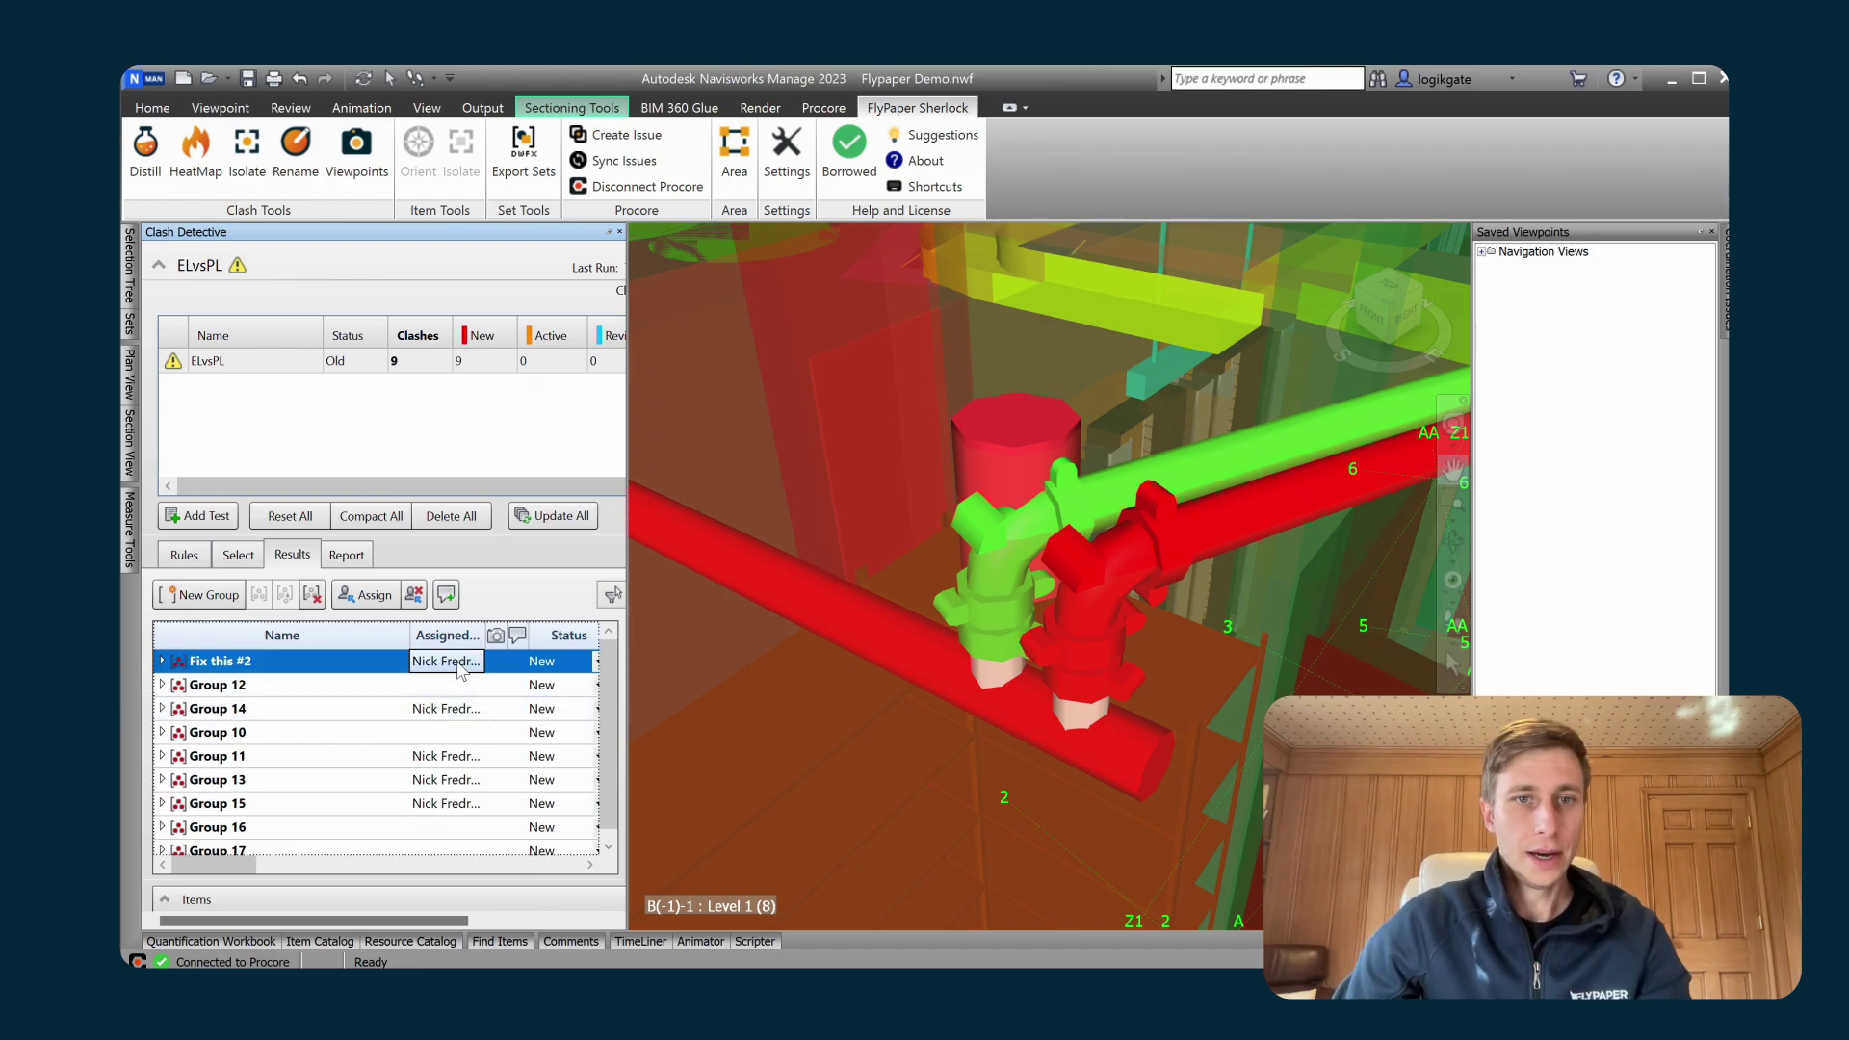
left_click(596, 662)
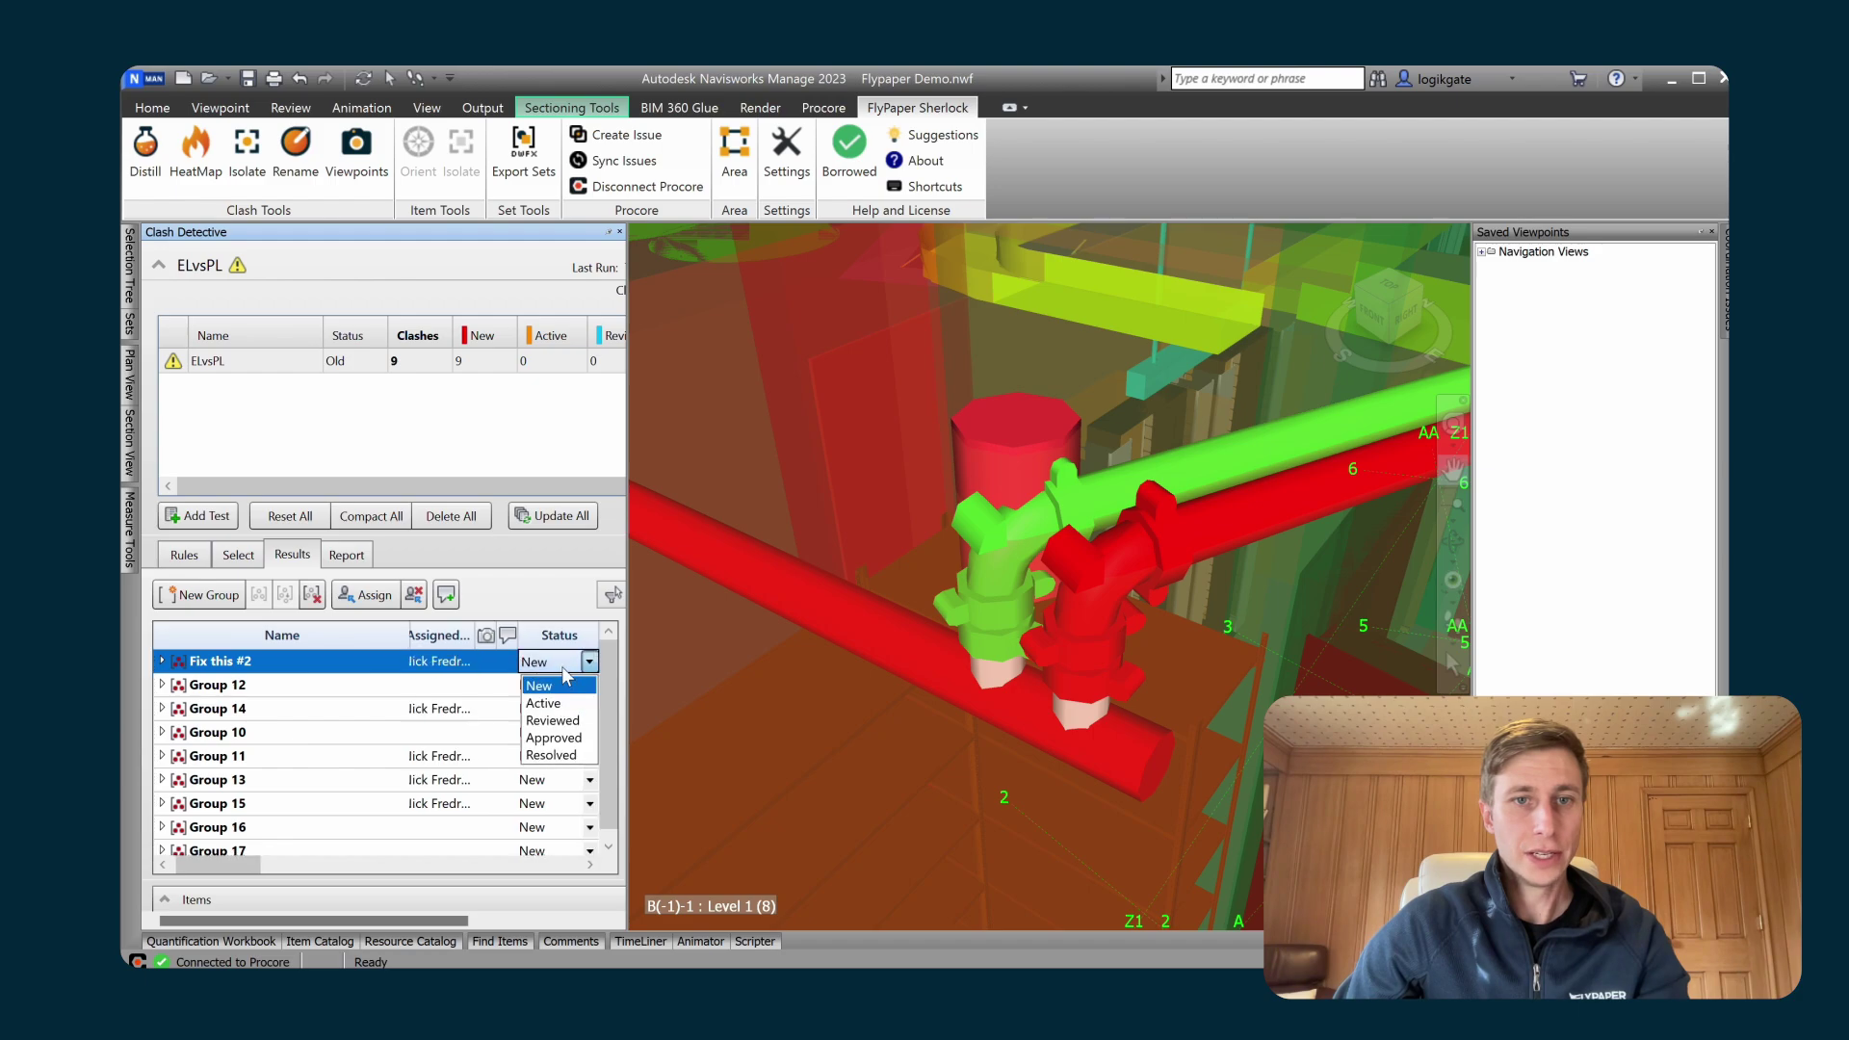
left_click(553, 738)
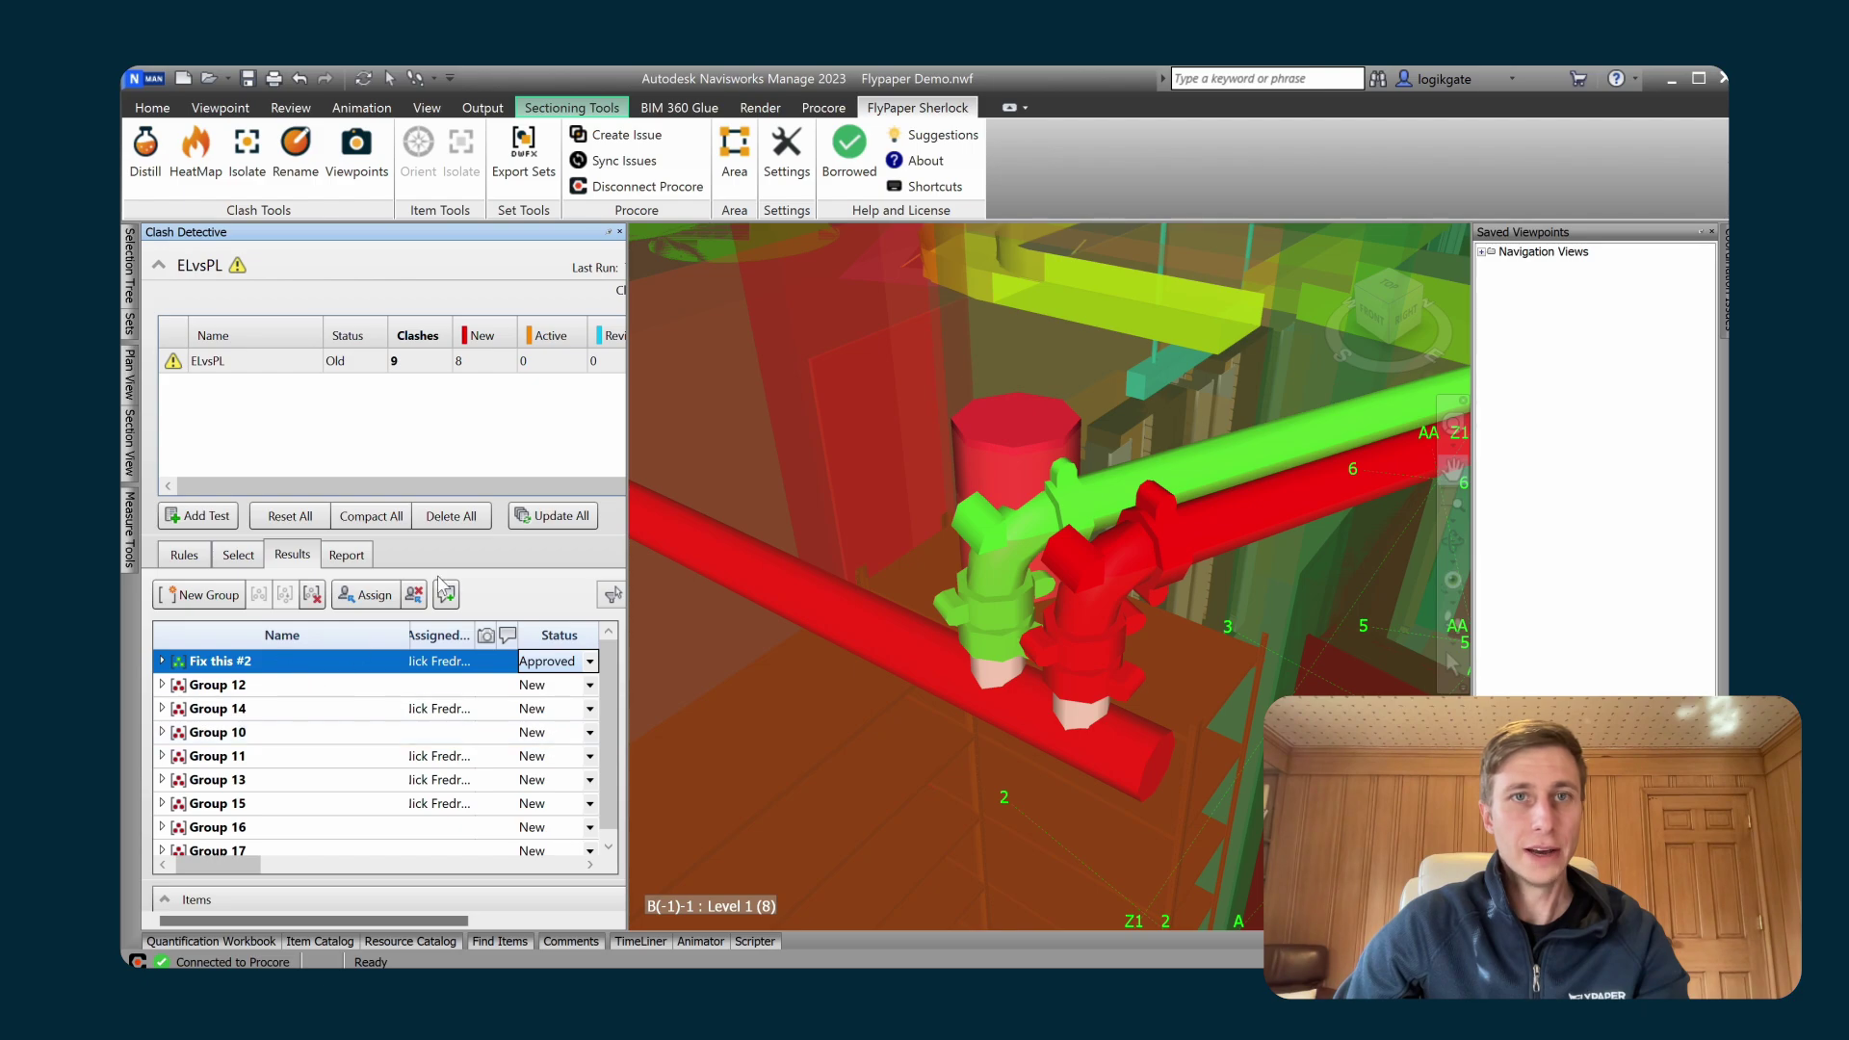
Select all pending changes in Linked Issues and sync them both ways with Procore.
left_click(621, 162)
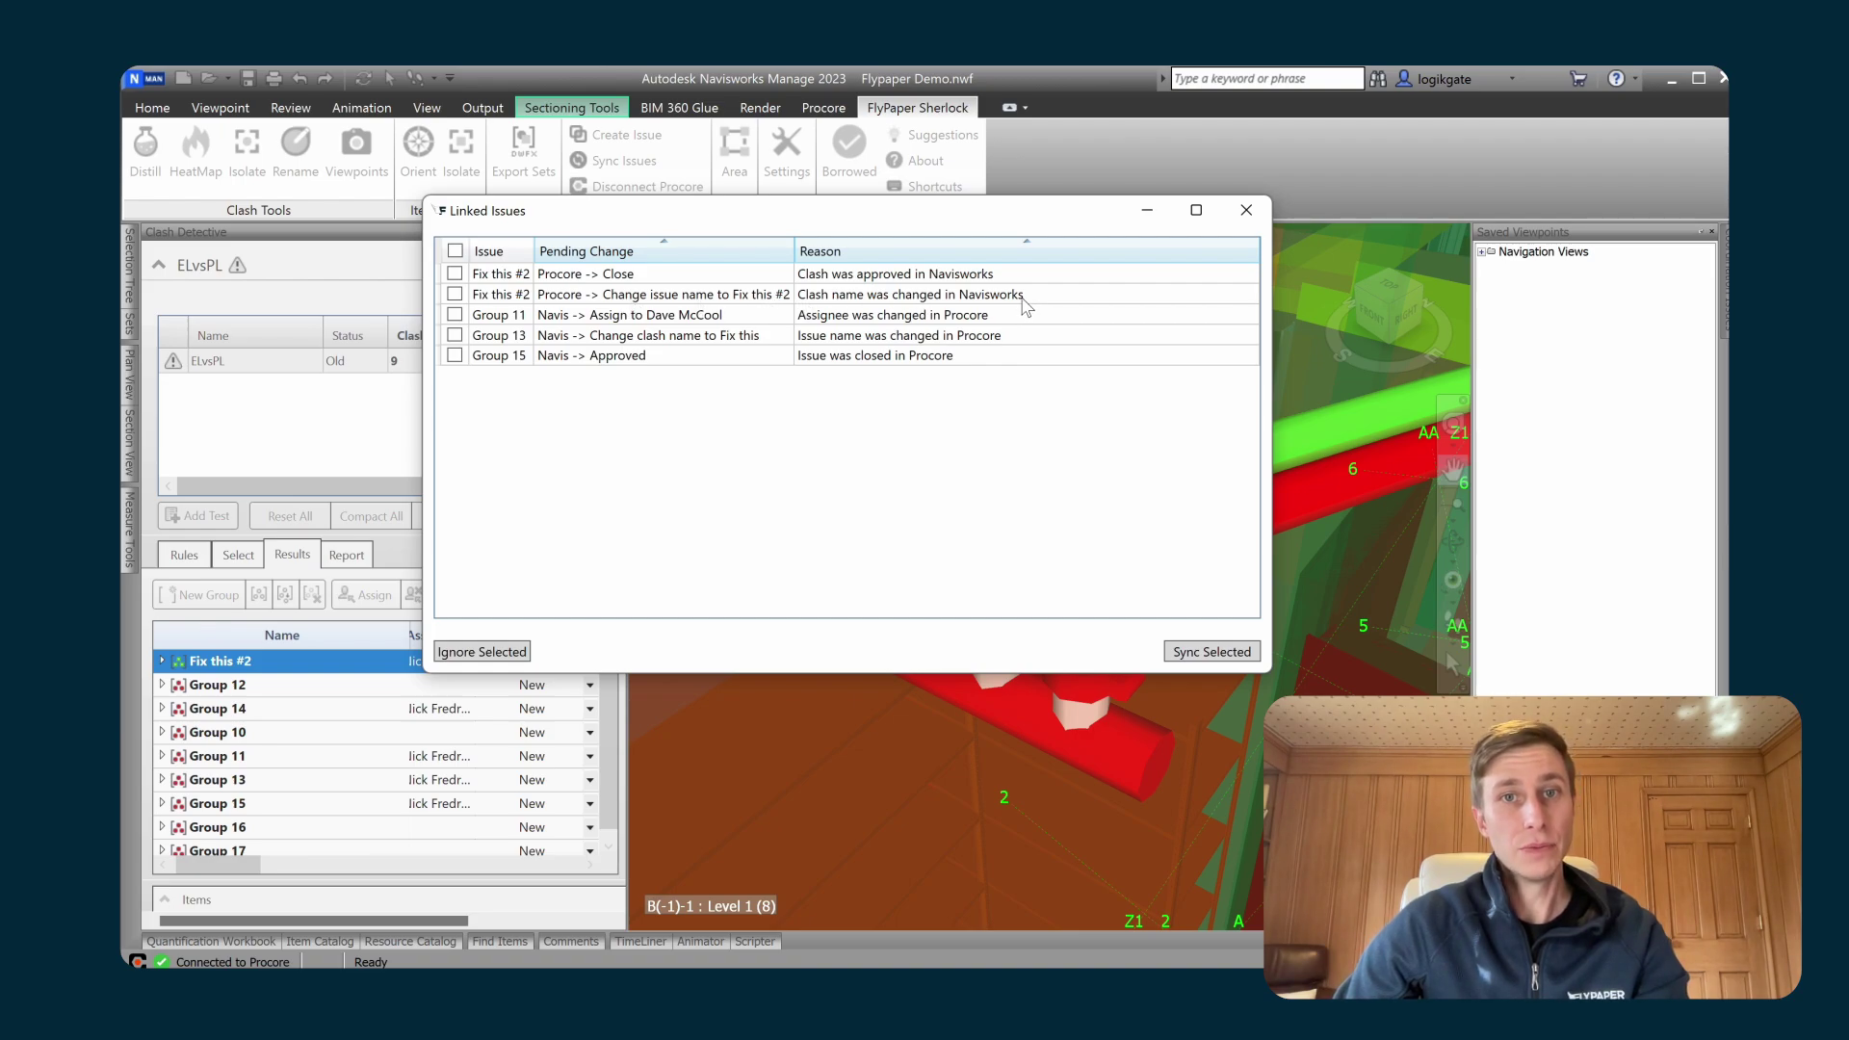
left_click(454, 252)
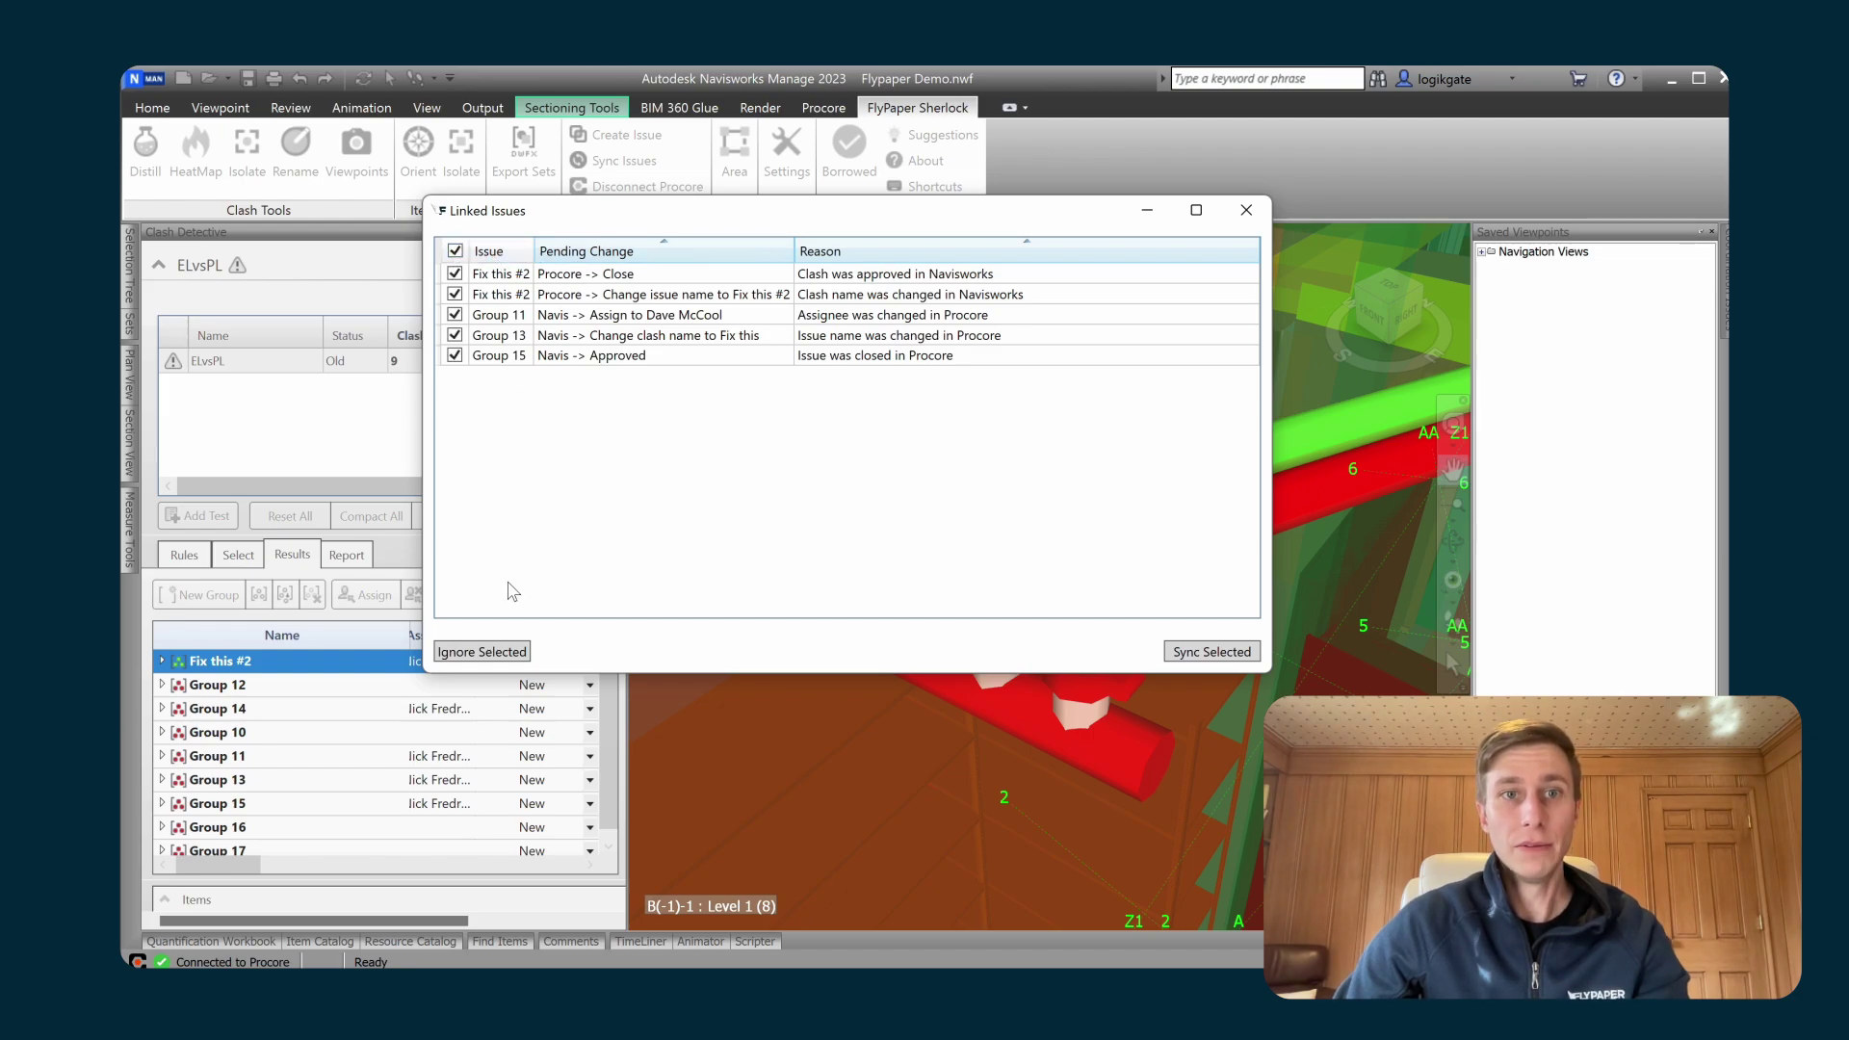
left_click(1215, 655)
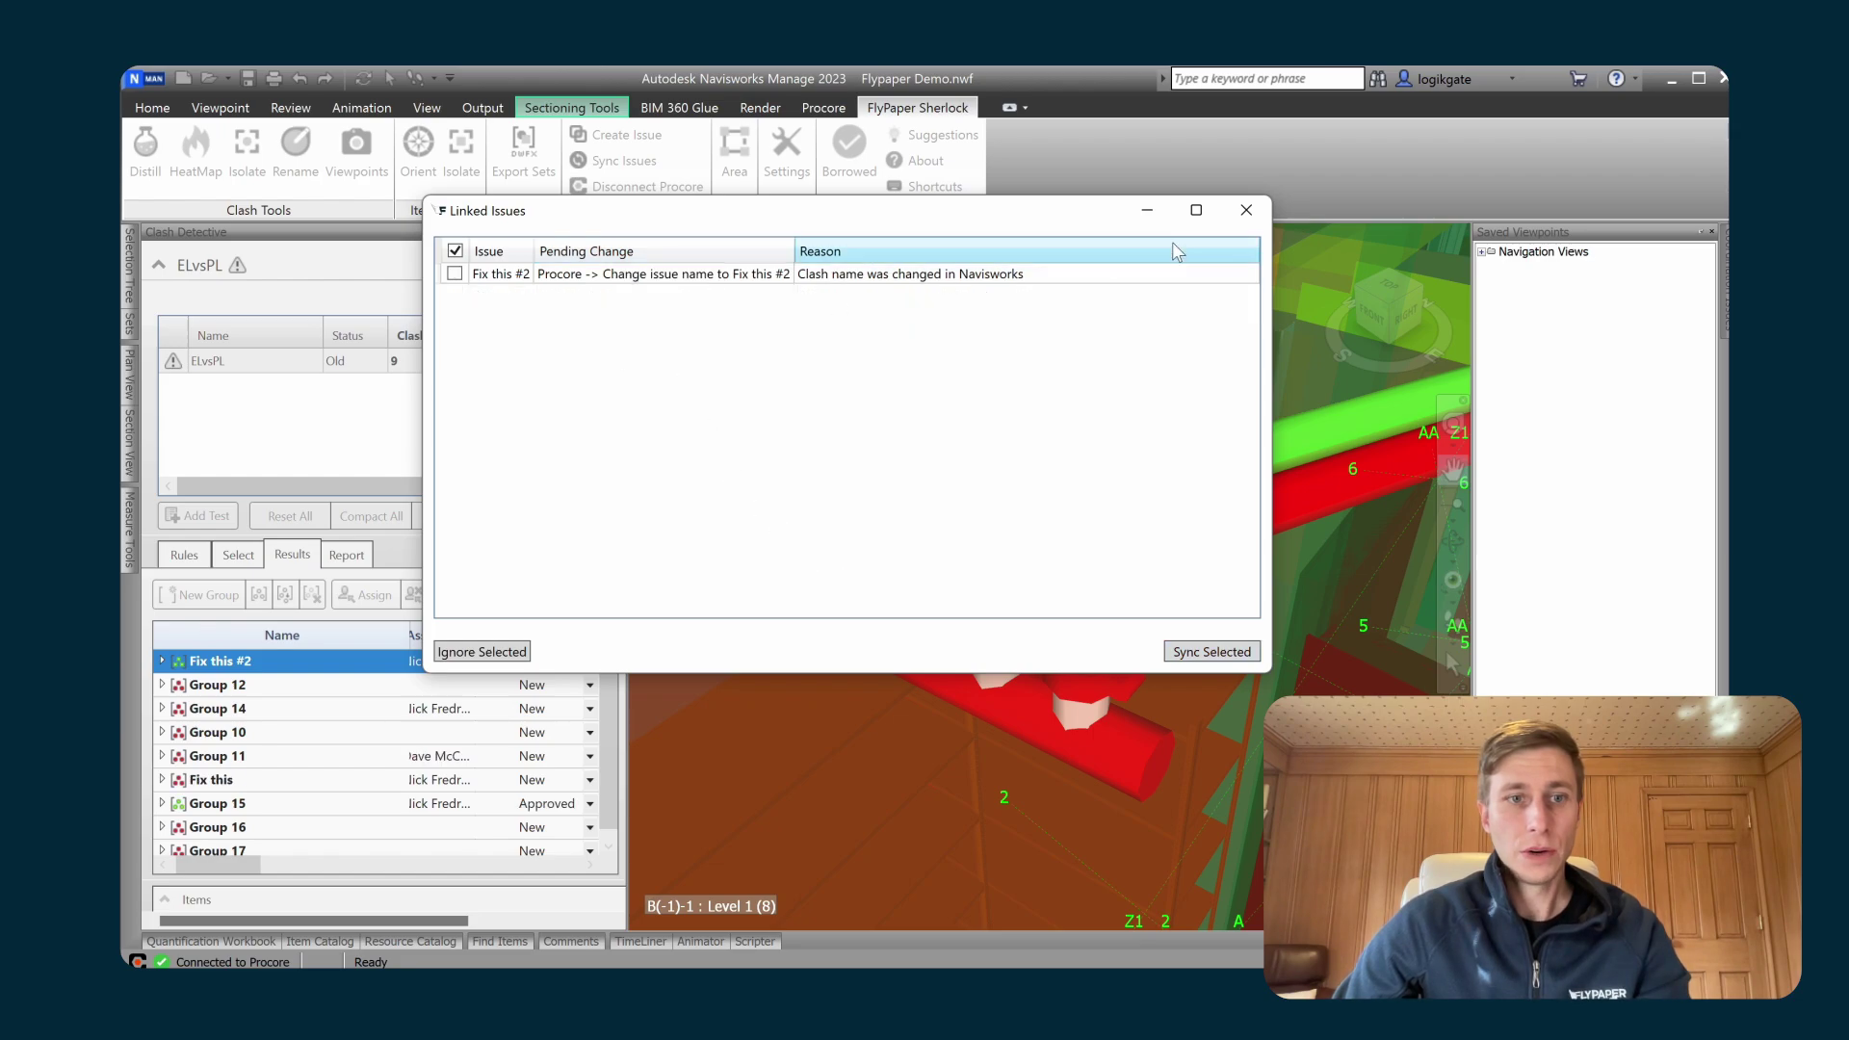
Dismiss the Linked Issues dialog and resize the Clash Detective panel and Name column to show more columns.
left_click(1247, 211)
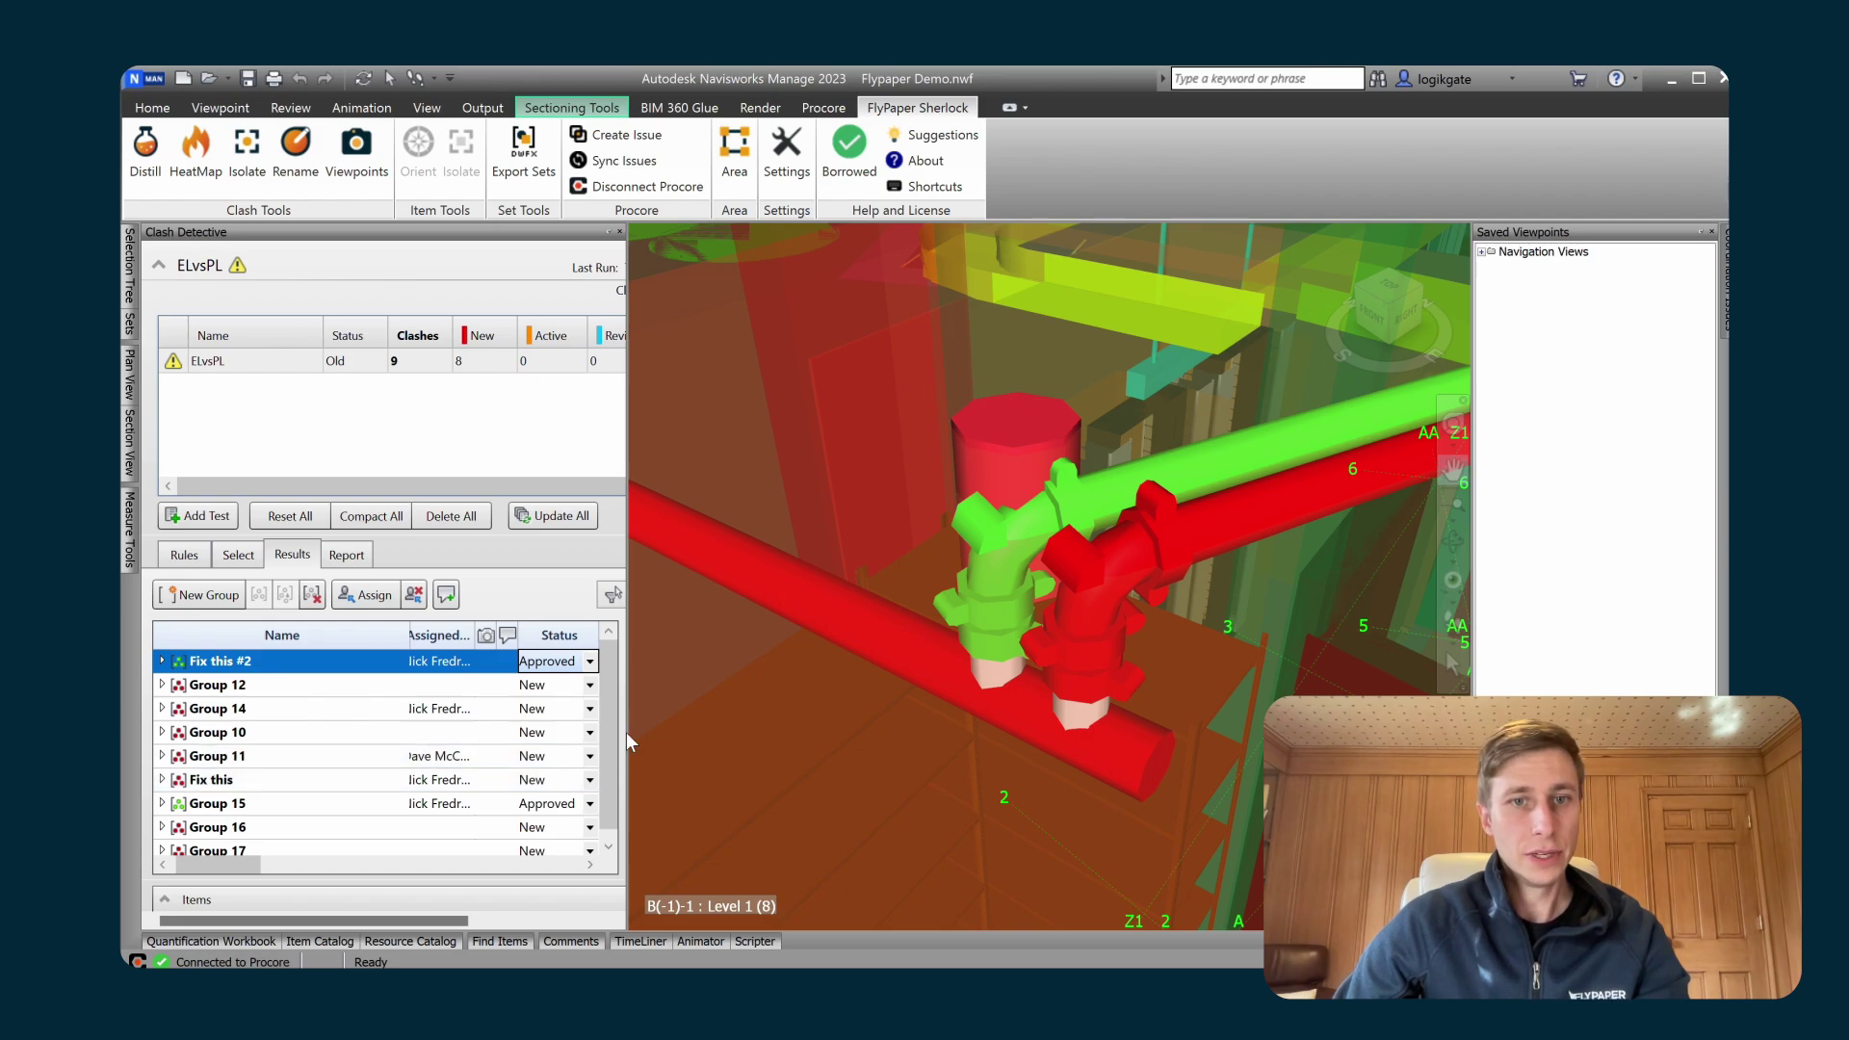
left_click_drag(628, 733, 732, 738)
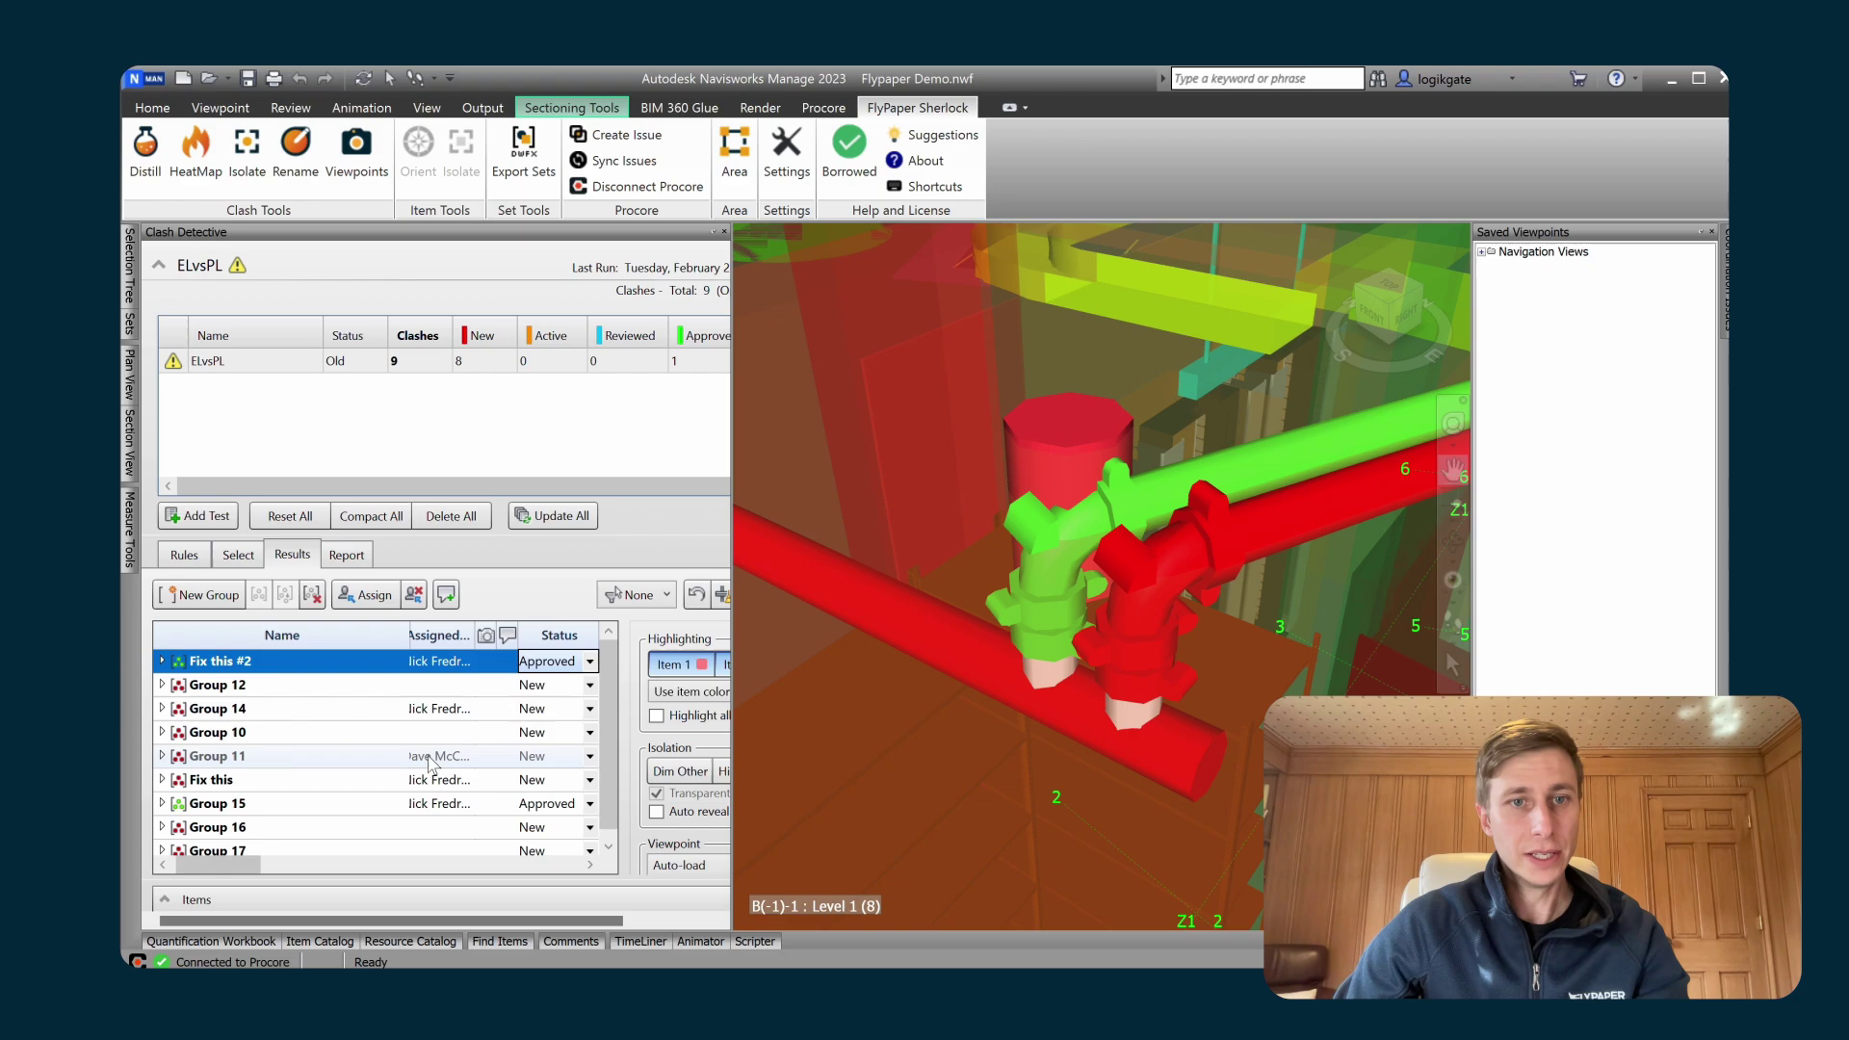
left_click_drag(409, 633, 465, 636)
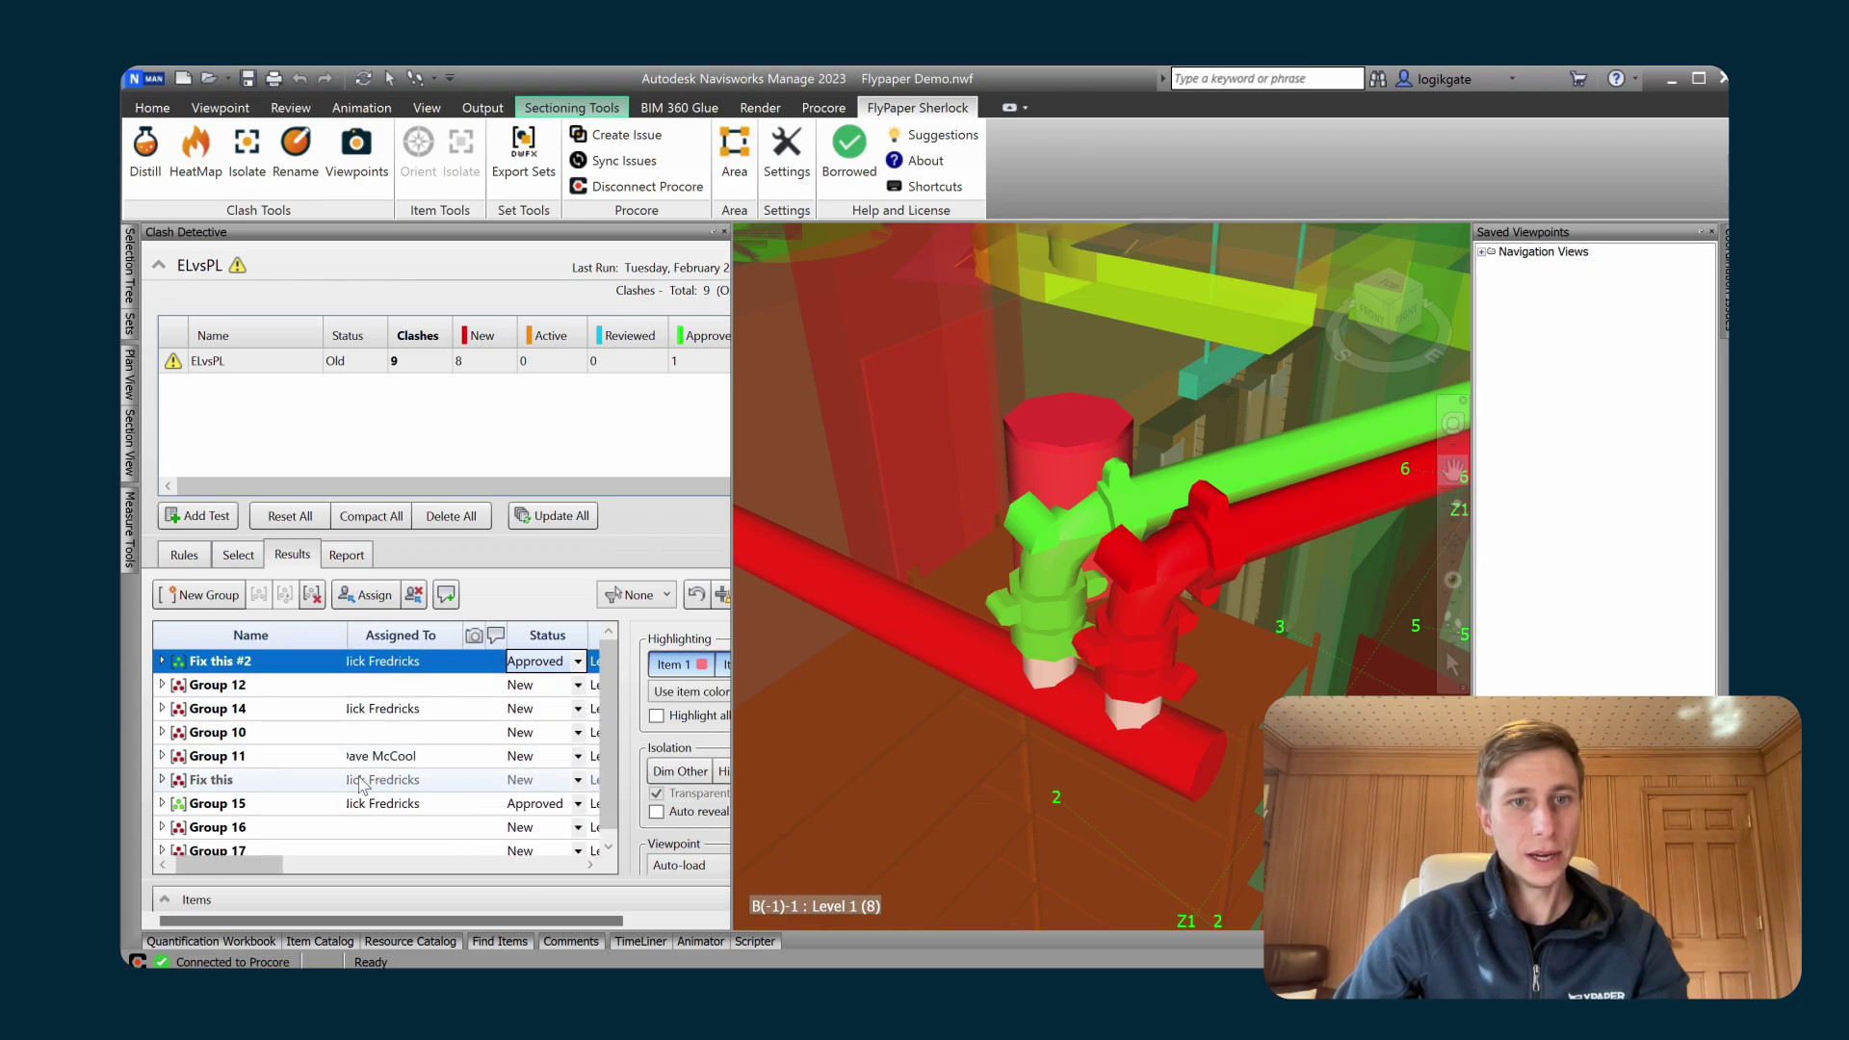